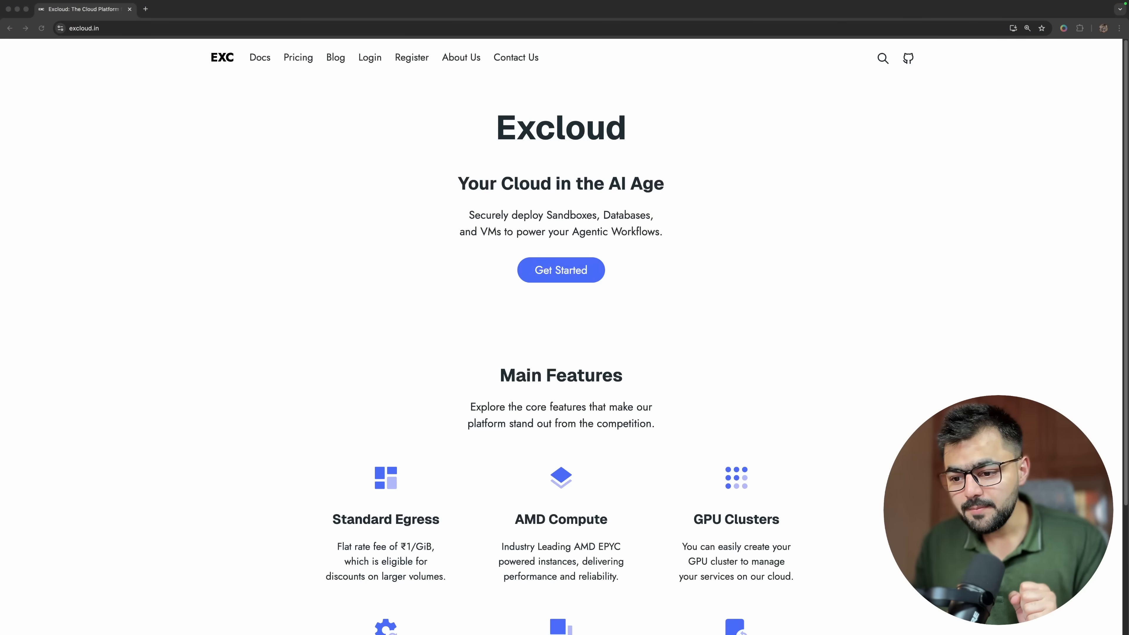
Read the Excloud homepage introduction about deploying sandboxes, databases and VMs for agentic workflows.
click(769, 336)
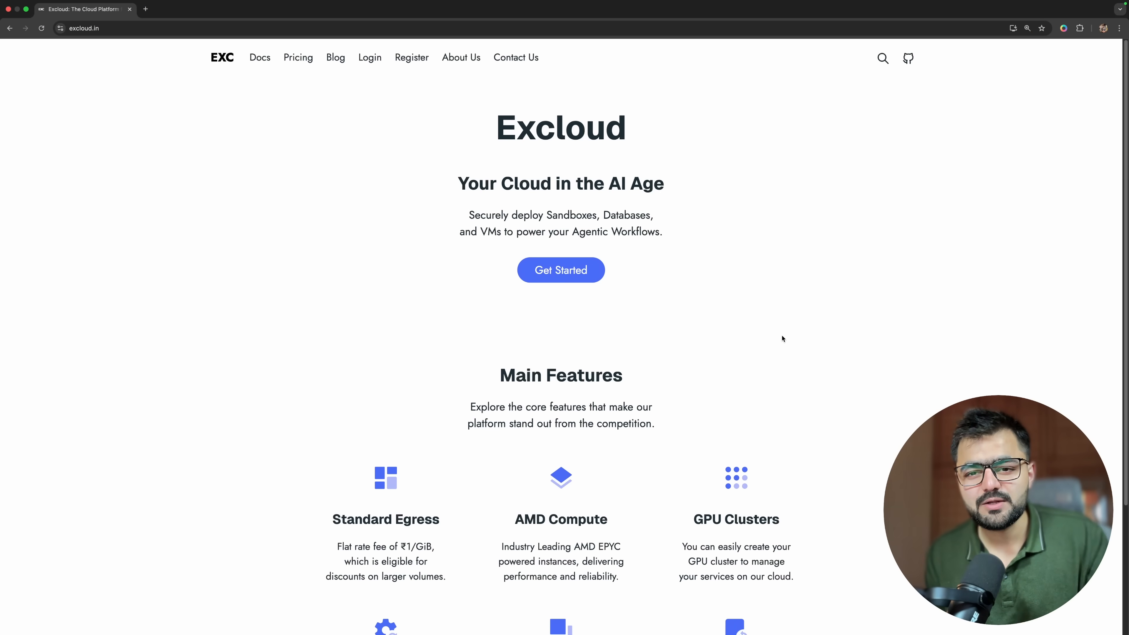
key(super+equal)
key(super+equal)
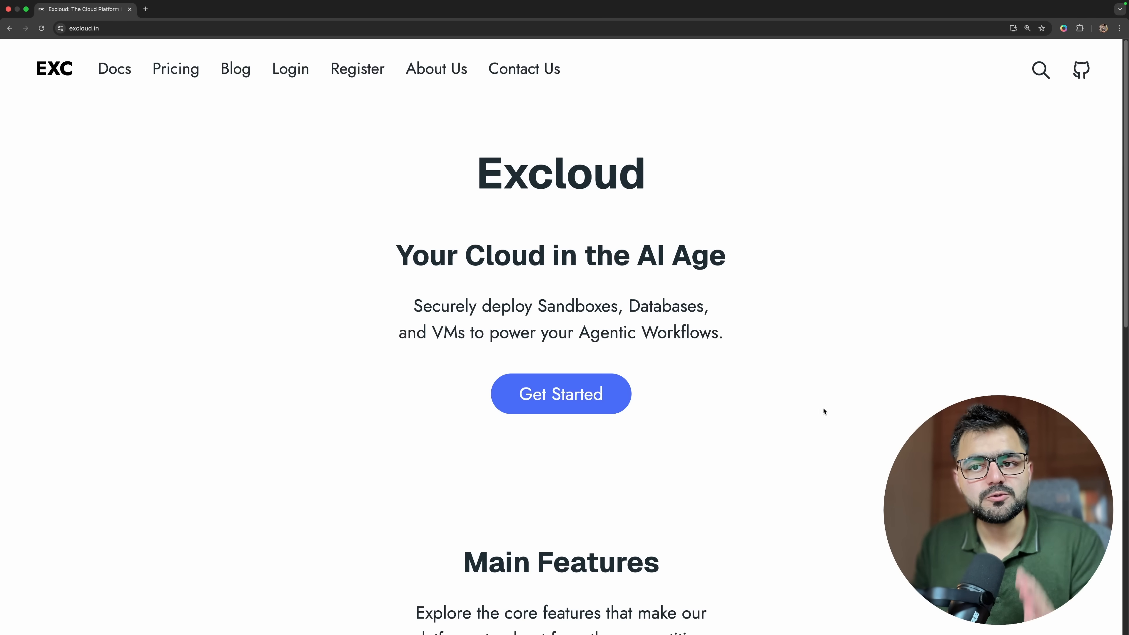
scroll(577, 299, up, 5)
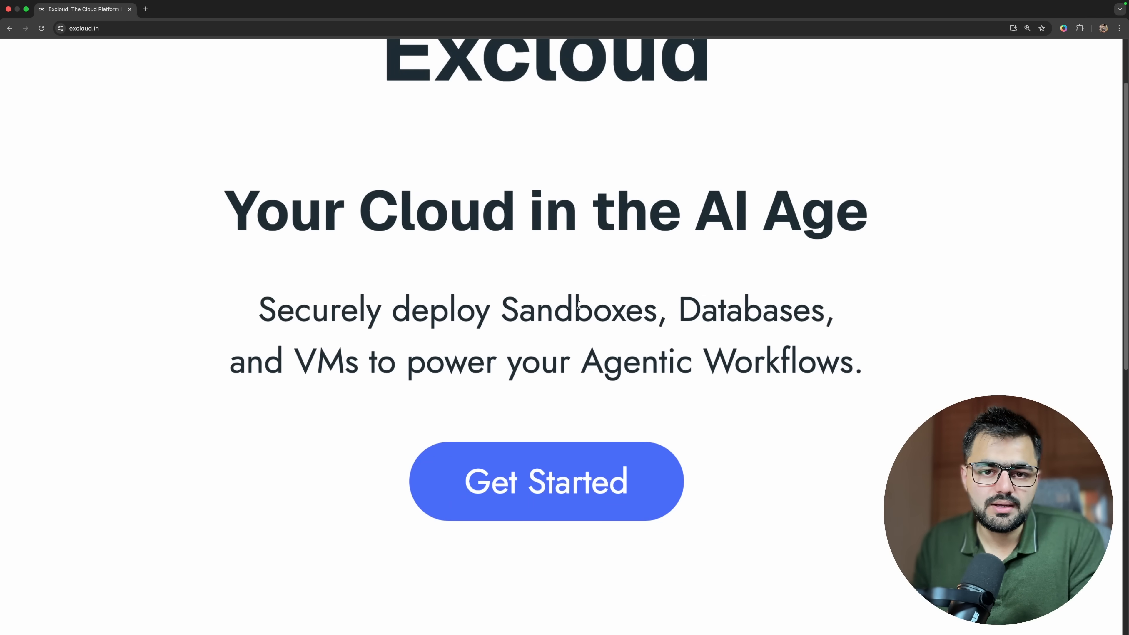
drag(644, 309, 811, 312)
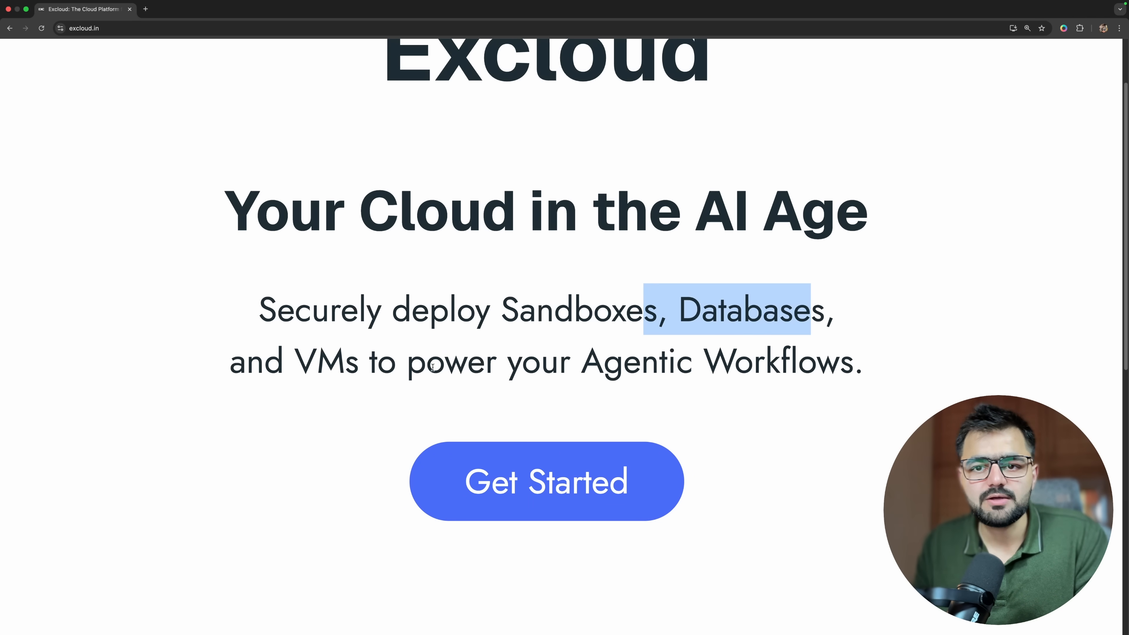
click(458, 372)
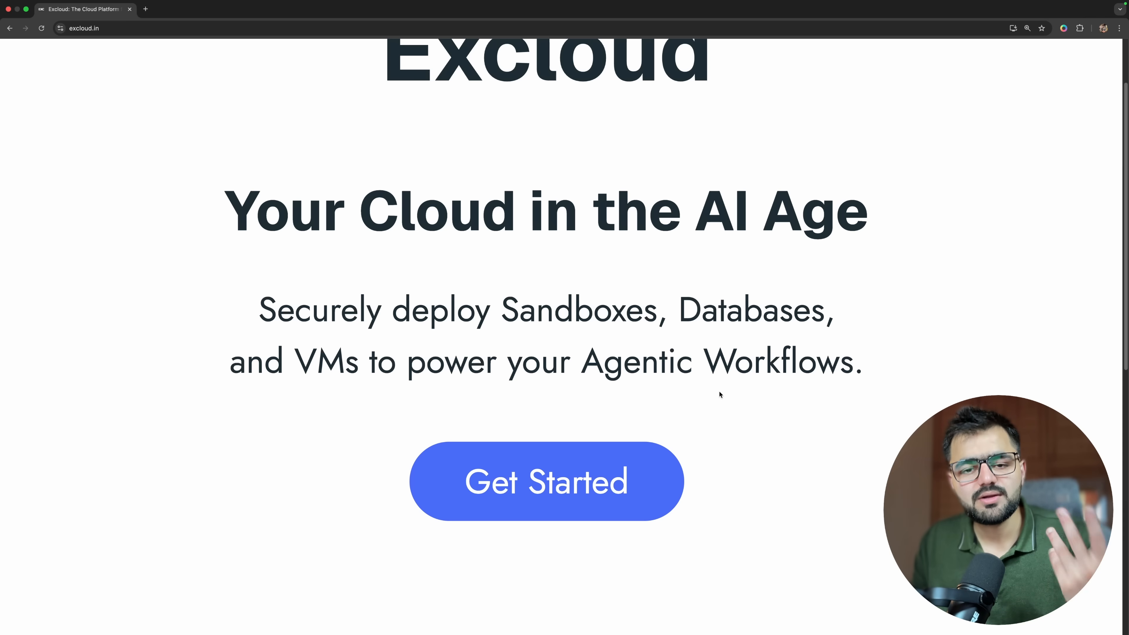
drag(582, 363, 844, 363)
click(836, 369)
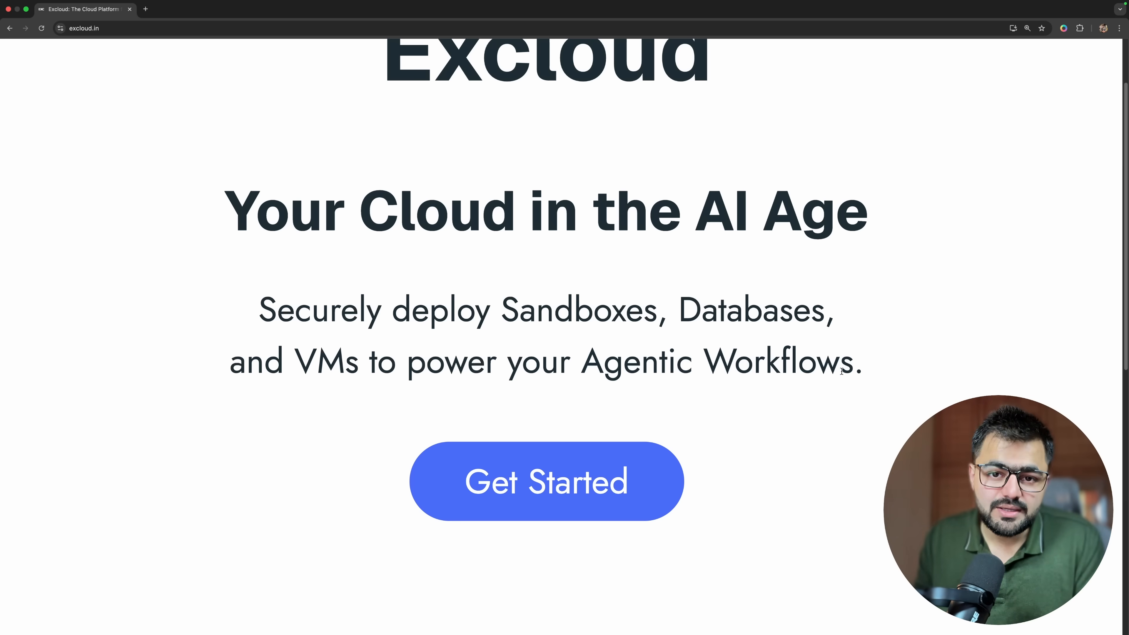
scroll(833, 374, down, 5)
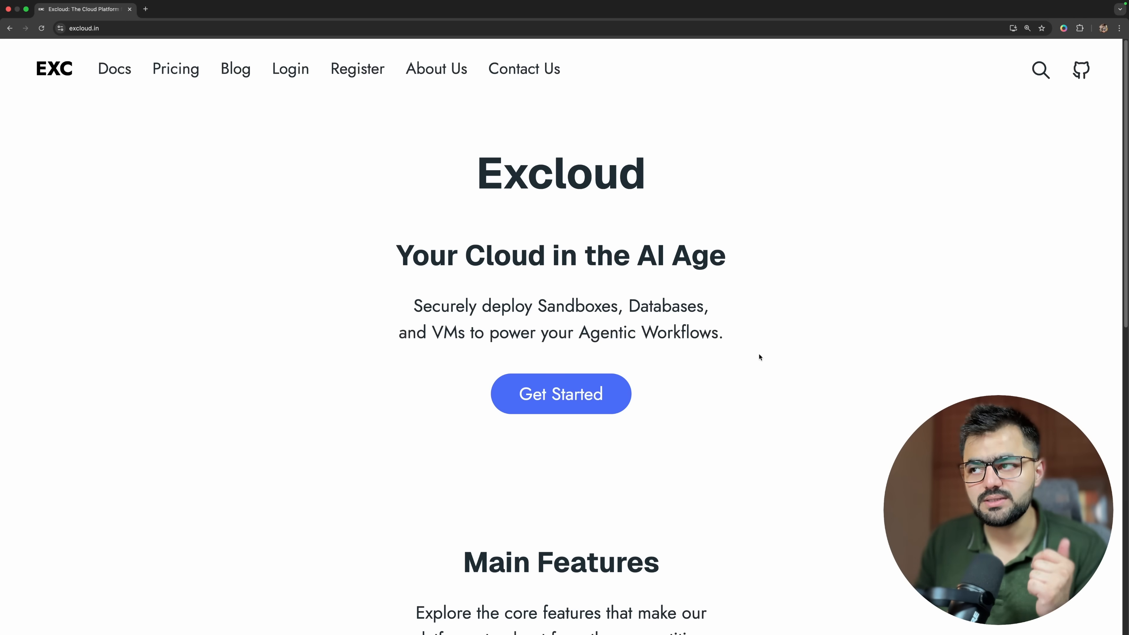
Get started with Excloud by opening the console's Instances page, enlarged for readability.
click(613, 397)
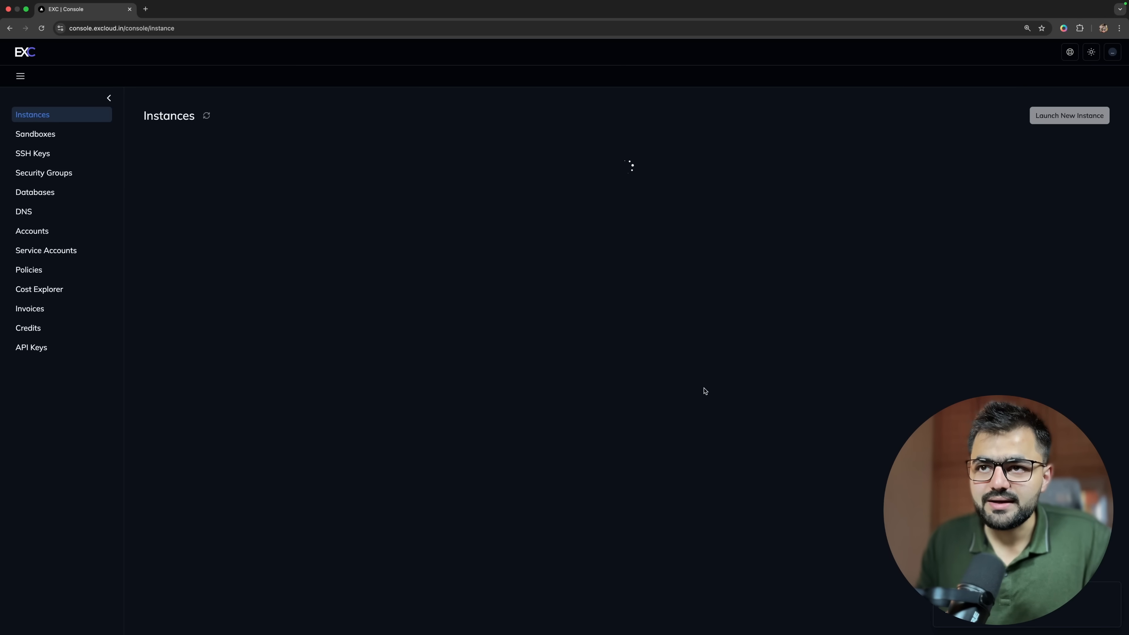
key(super+equal)
key(super+equal)
key(super+equal)
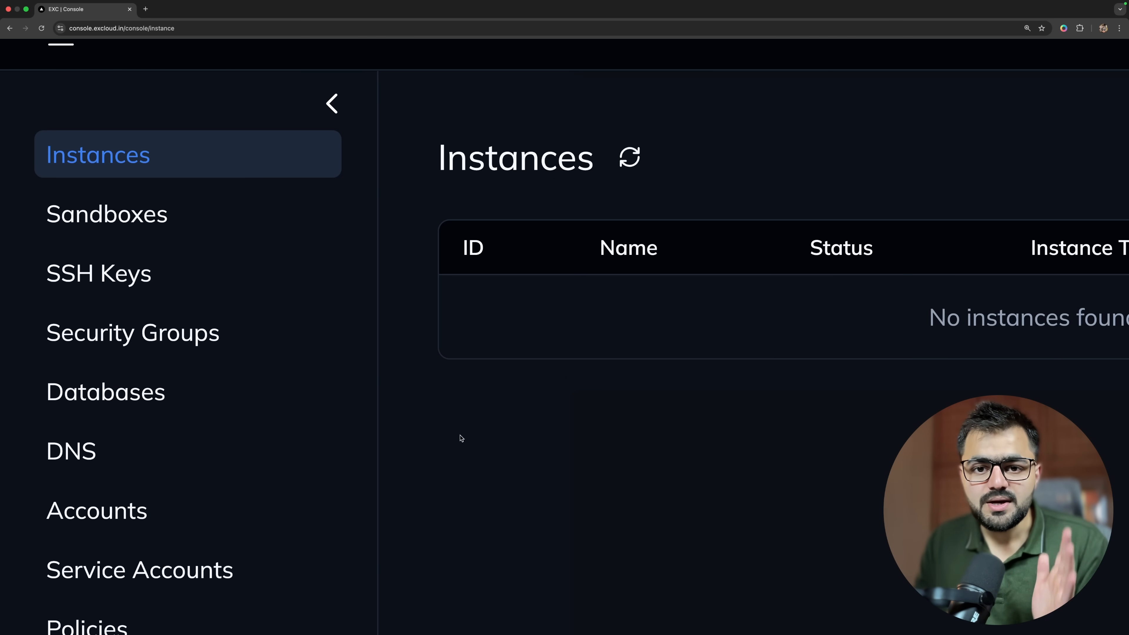
scroll(460, 435, down, 5)
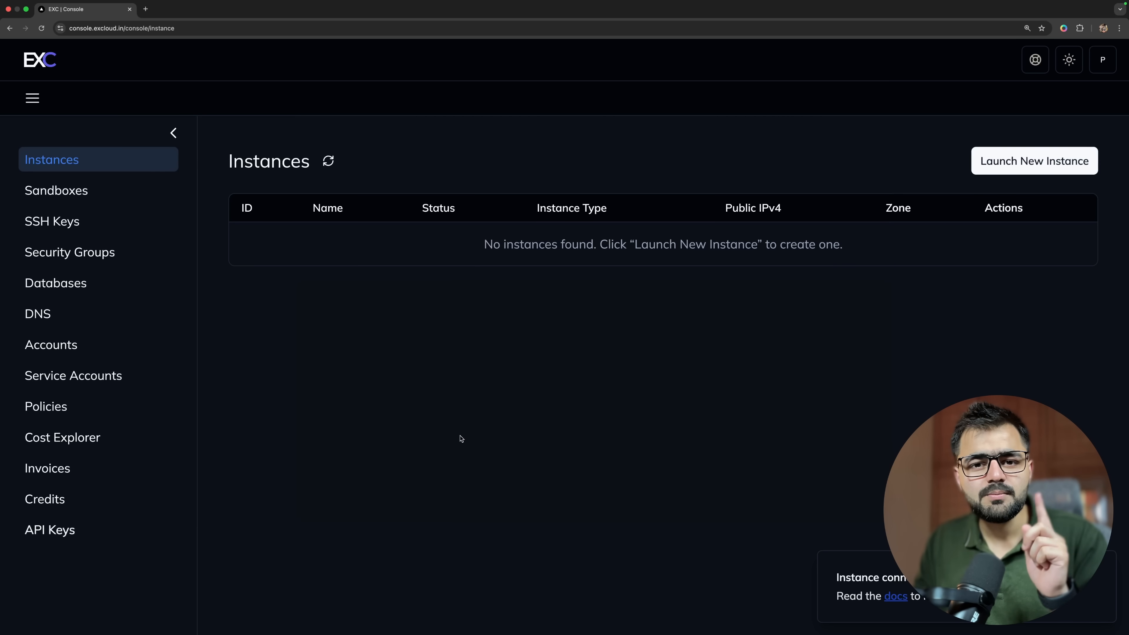
key(super+equal)
key(super+equal)
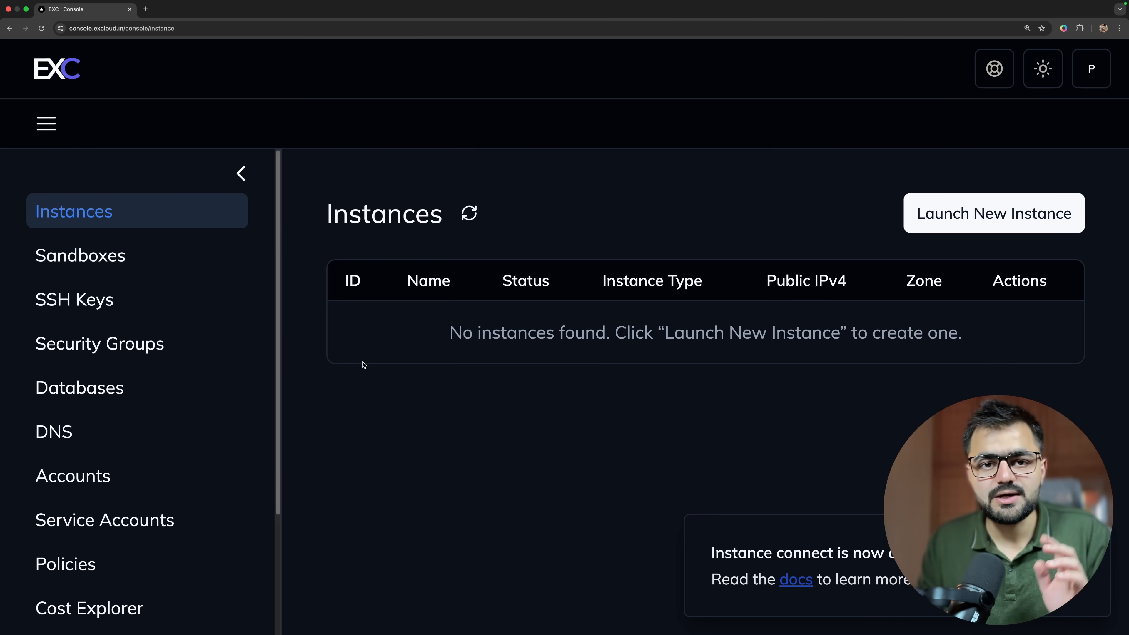
Start launching a new VM instance and name it my-vm-machine.
click(1017, 208)
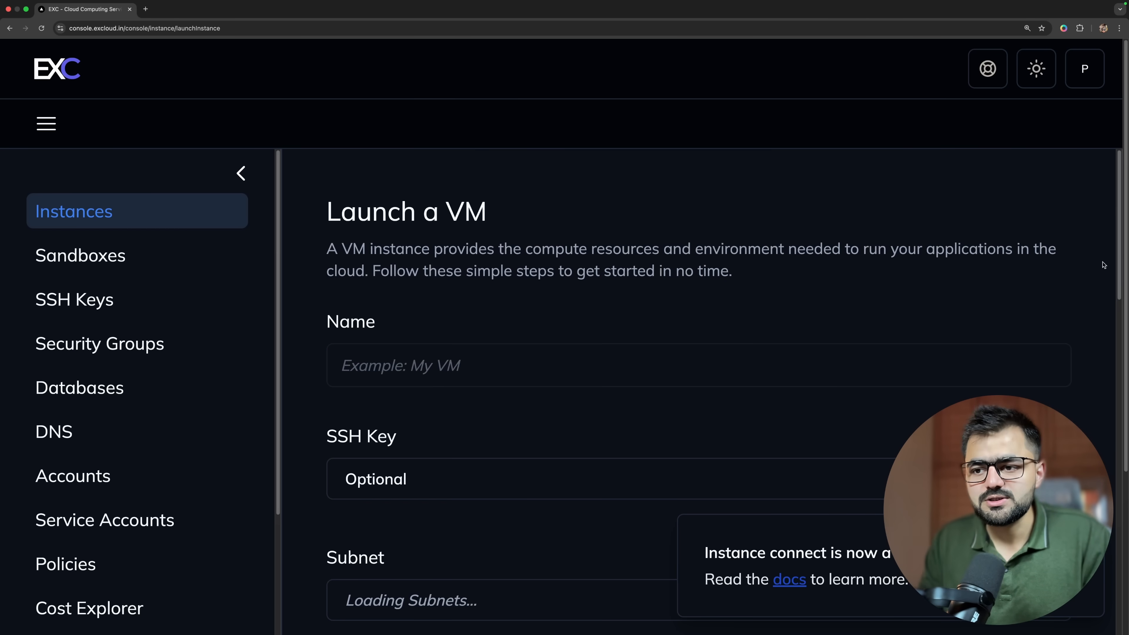
key(super+minus)
key(super+minus)
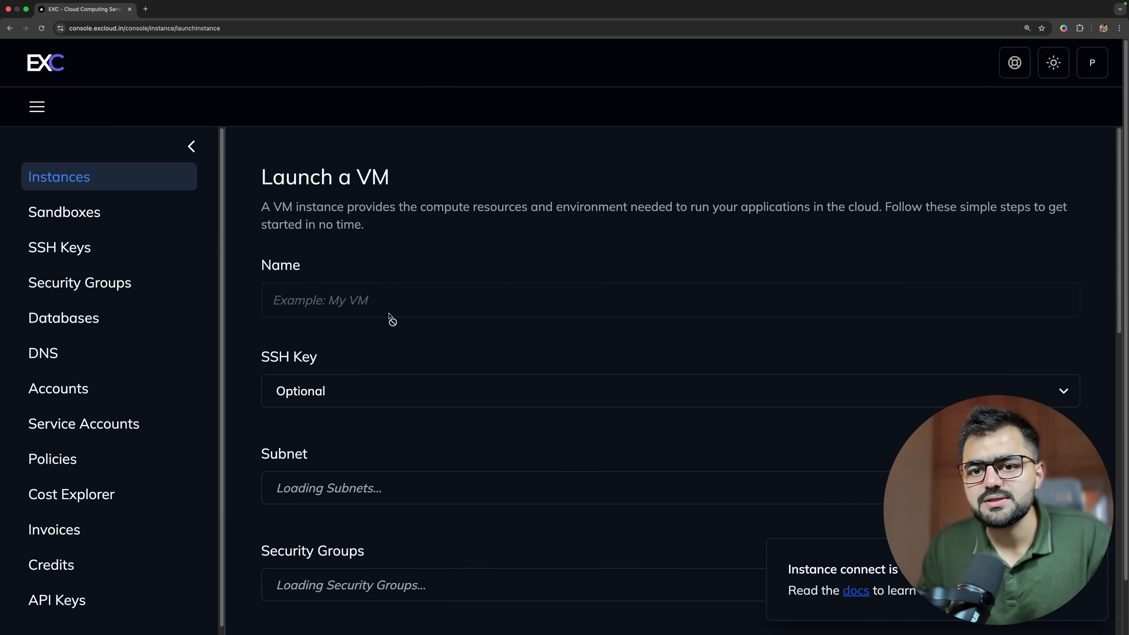
click(370, 393)
click(359, 397)
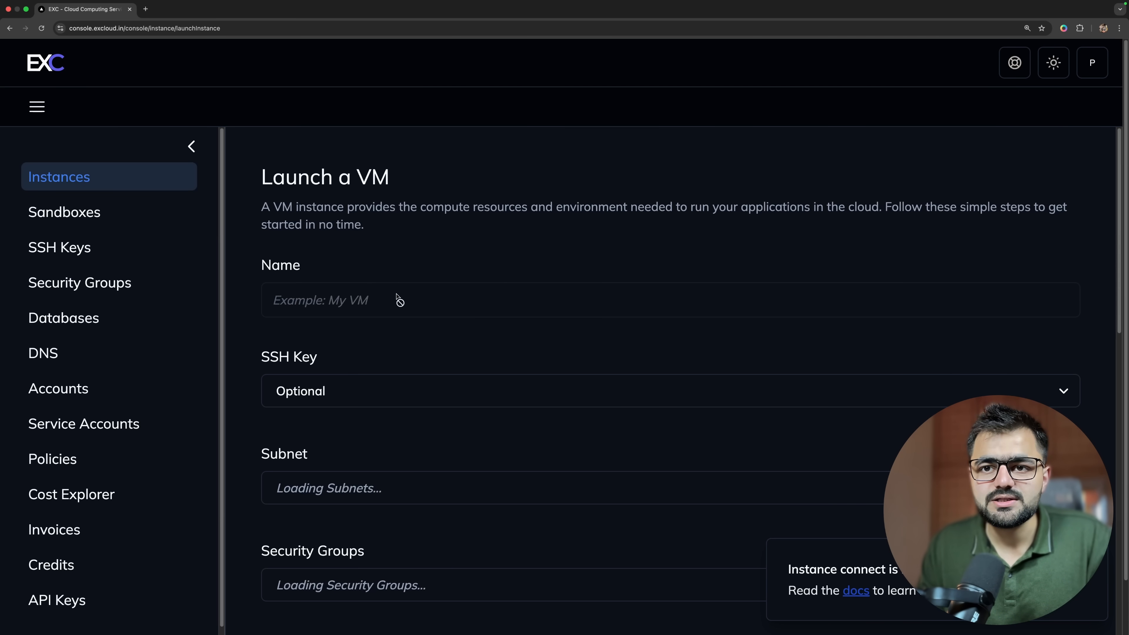
click(407, 288)
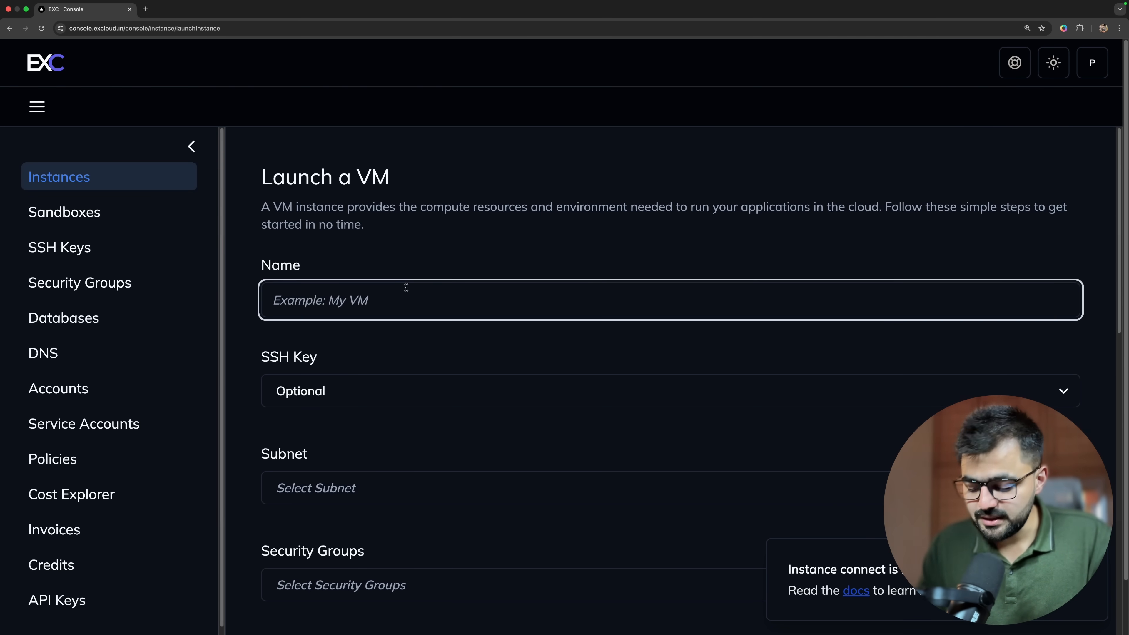
key(super+plus)
text(my-)
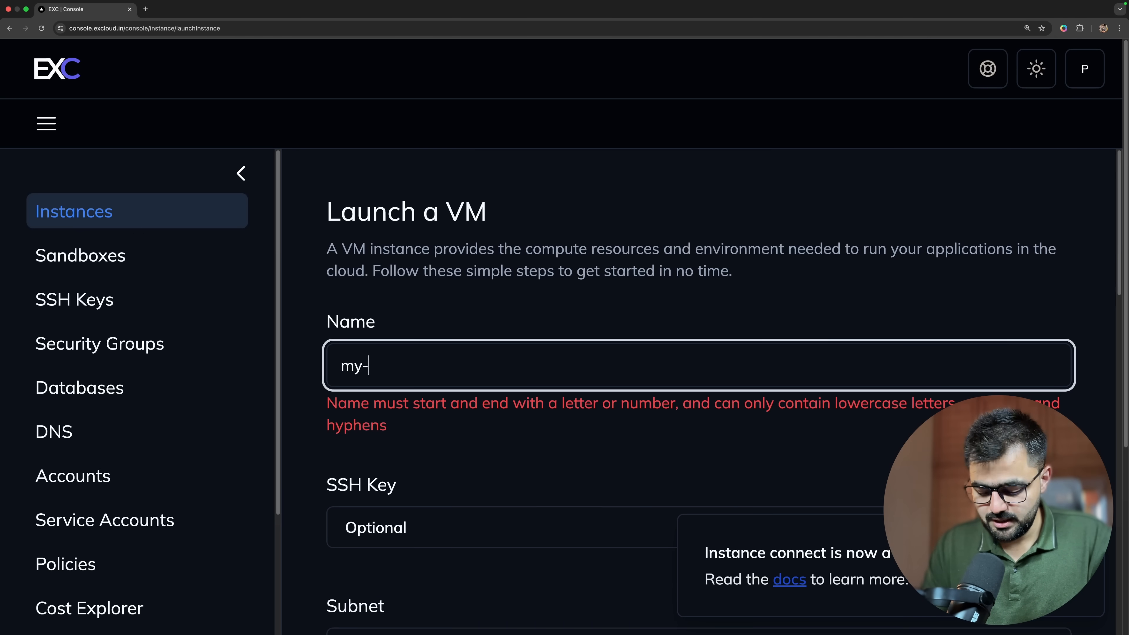
text(vm-machine)
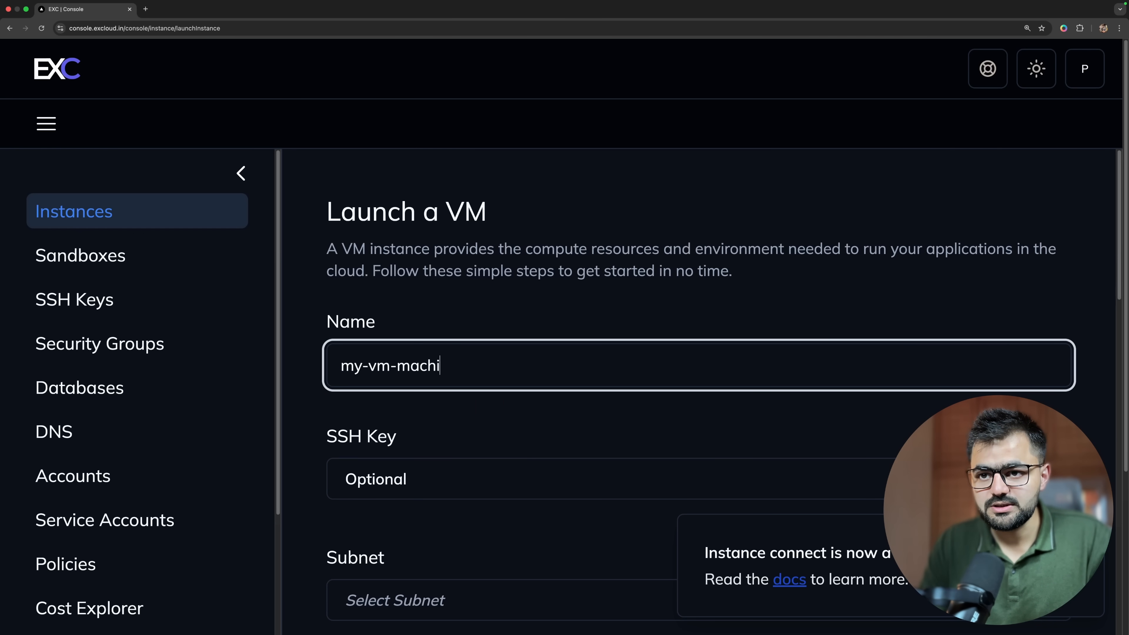
Assign the saved personal SSH key to the VM in place of the Optional setting.
click(445, 478)
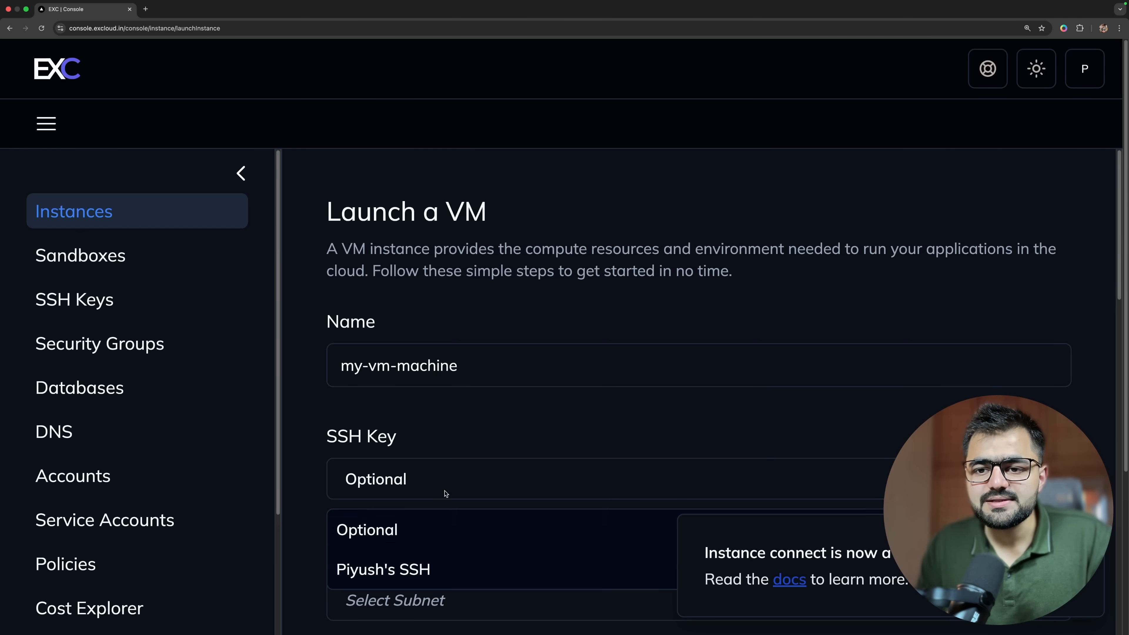
scroll(440, 489, down, 2)
click(434, 489)
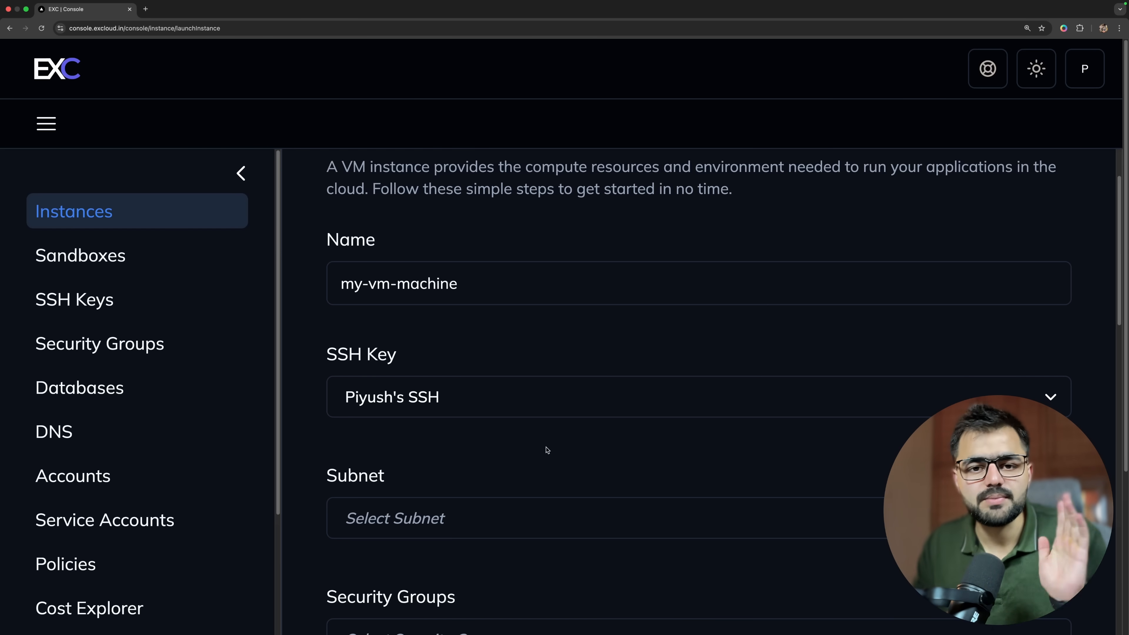
Open the SSH Keys page in a separate browser tab and review the saved key and the import option.
scroll(547, 450, down, 3)
right_click(112, 297)
click(118, 270)
click(180, 11)
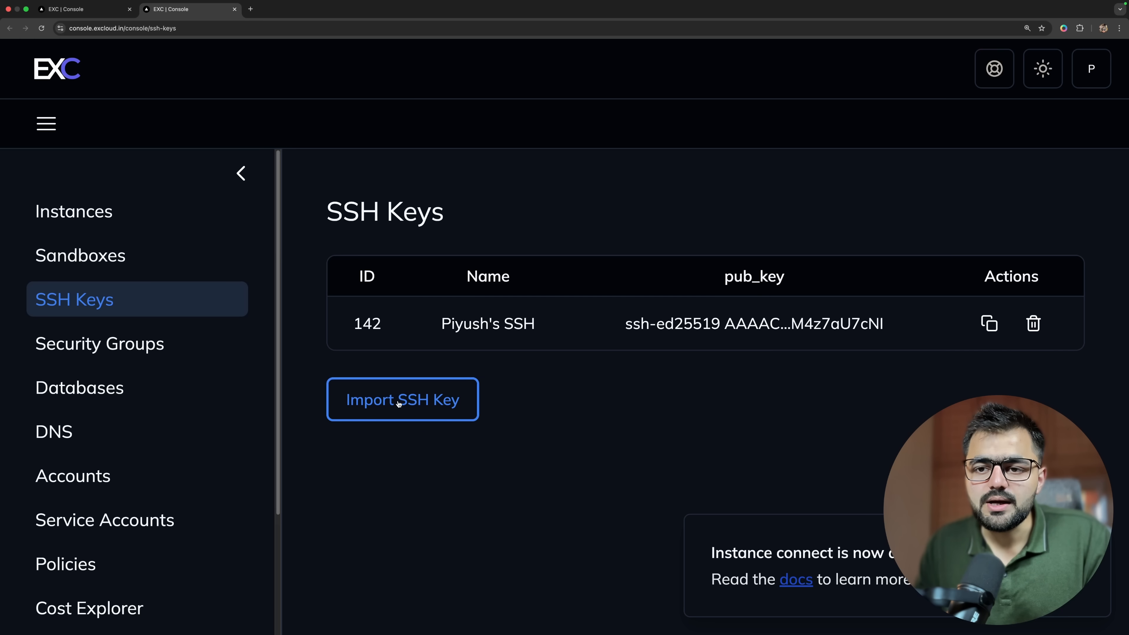
drag(440, 323, 533, 328)
click(534, 400)
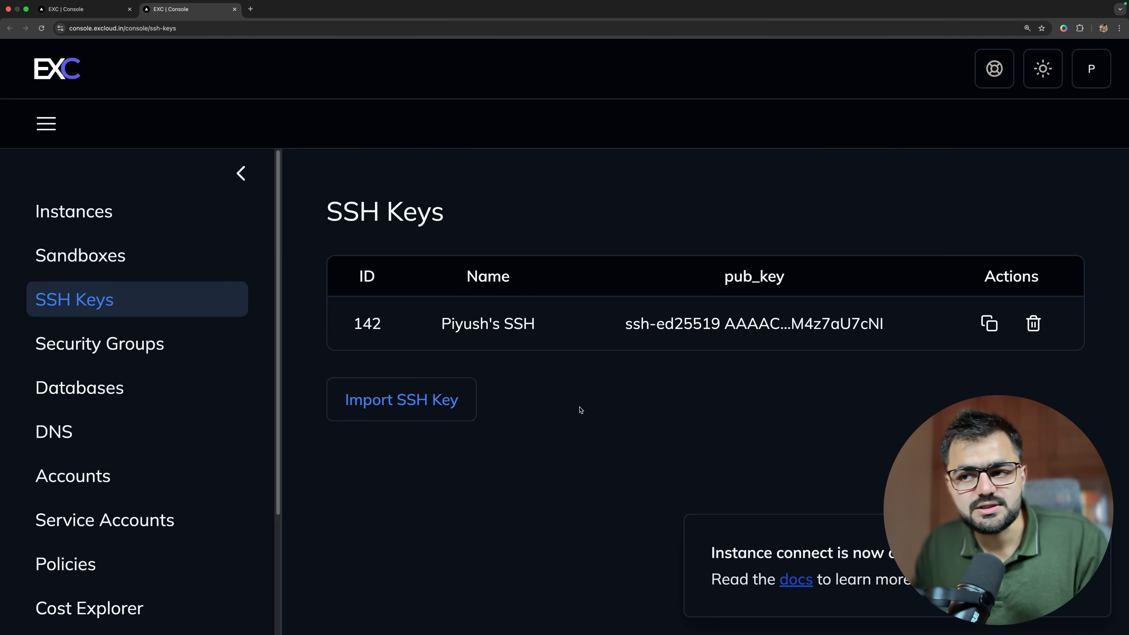
Return to the VM launch form and choose subnet 109 - 10.0.0.0/16 and the DEFAULT security group.
click(102, 9)
click(460, 399)
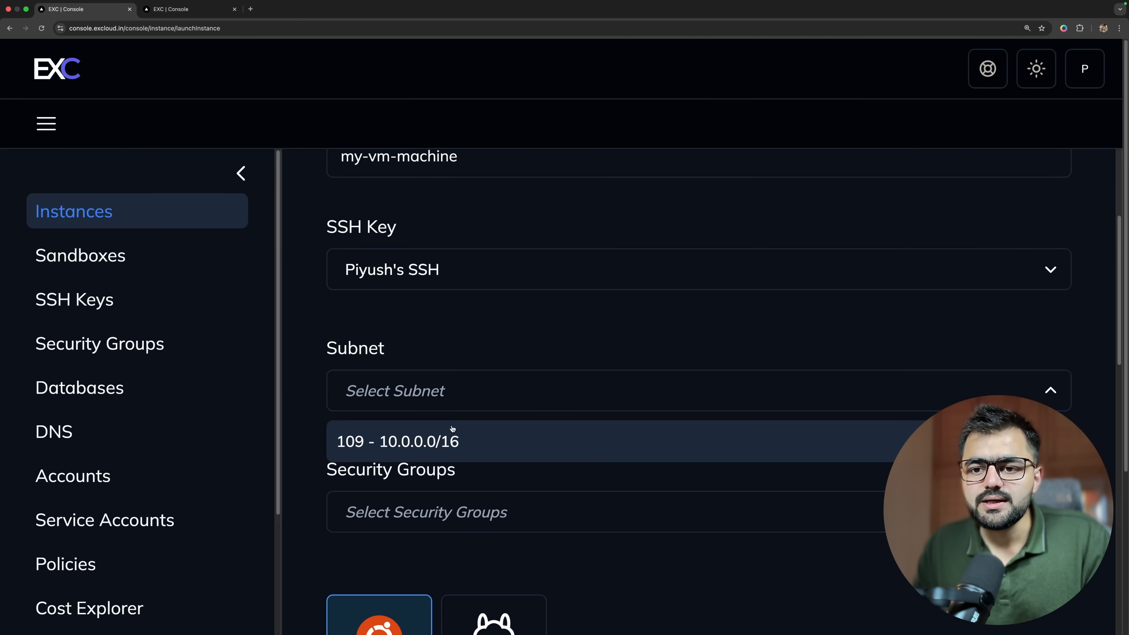
click(451, 434)
click(454, 507)
scroll(453, 507, down, 3)
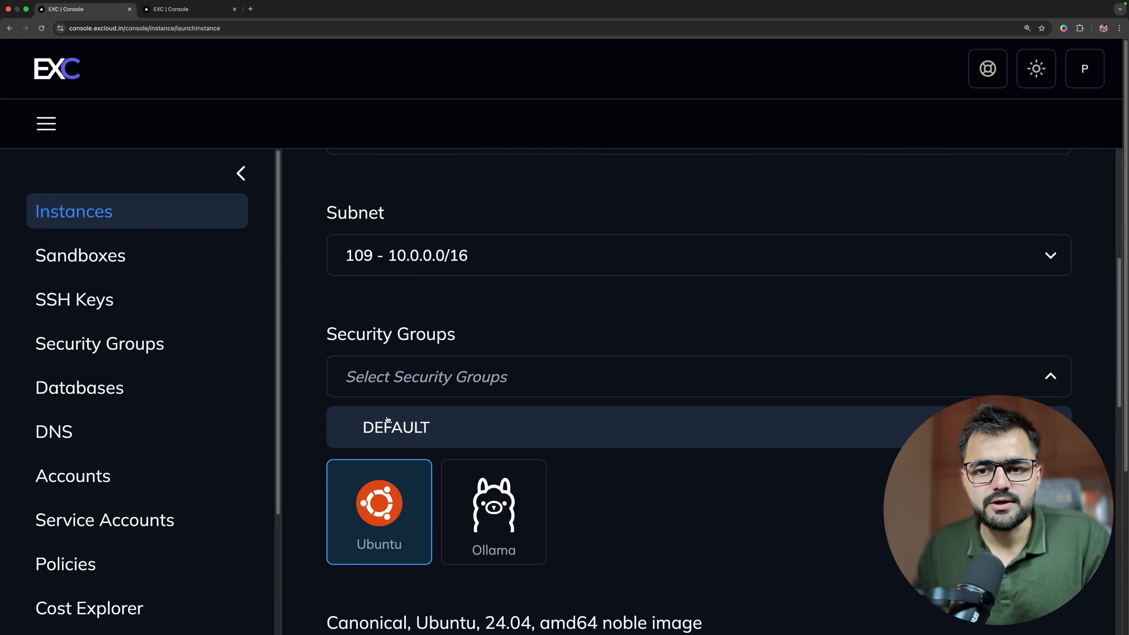
click(391, 427)
click(699, 489)
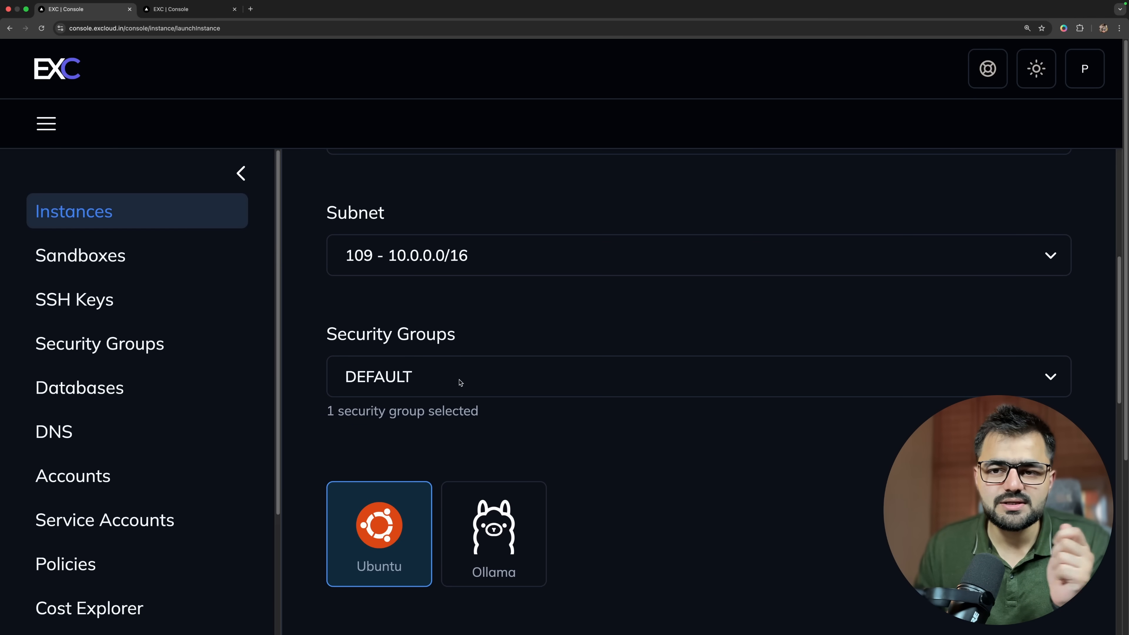
Preview the Ollama image for the VM and return the selection to Ubuntu.
scroll(533, 454, down, 5)
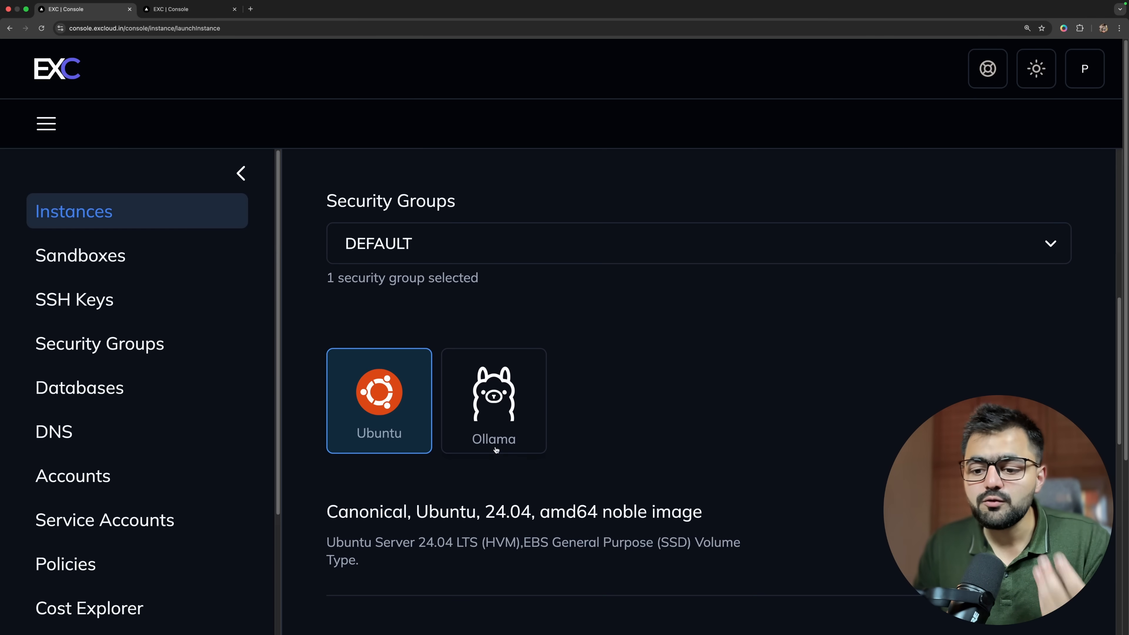
click(495, 431)
scroll(496, 432, down, 5)
scroll(488, 390, up, 2)
click(406, 289)
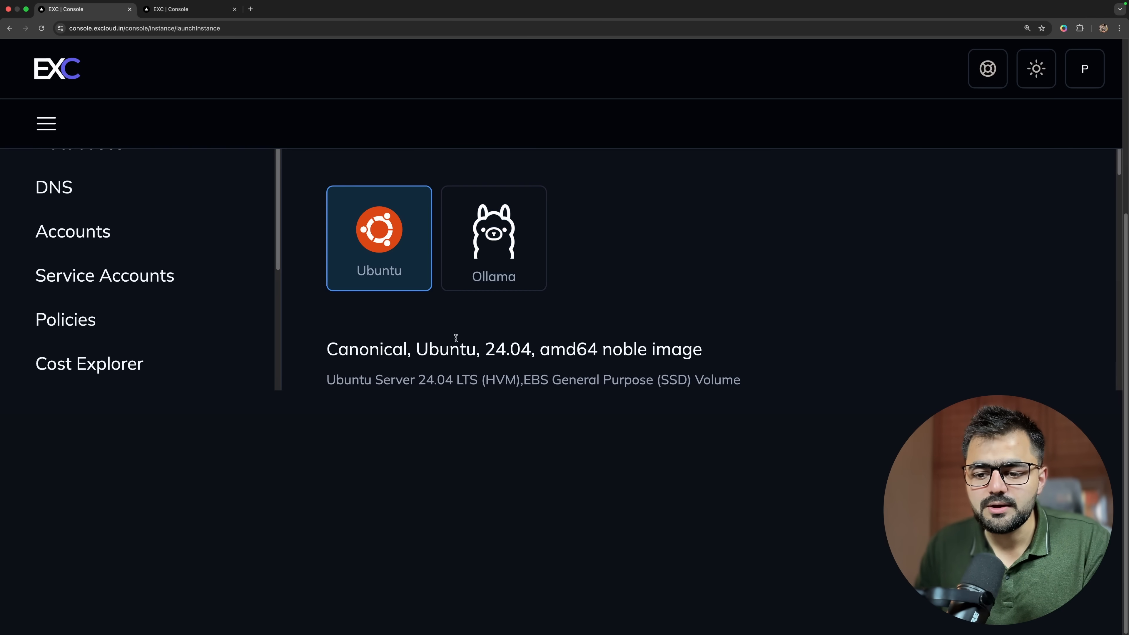
Select the t1.small instance type with 2 vCPU and 2 GiB memory from the General Instances table.
scroll(607, 384, down, 2)
key(super+minus)
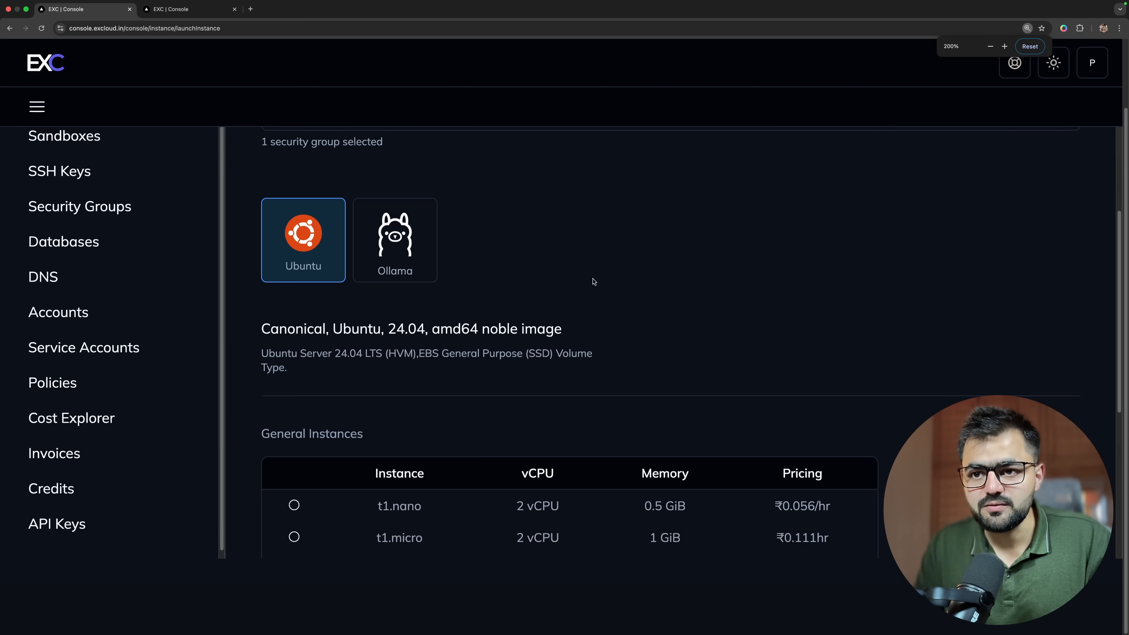
scroll(613, 347, down, 1)
scroll(618, 376, down, 5)
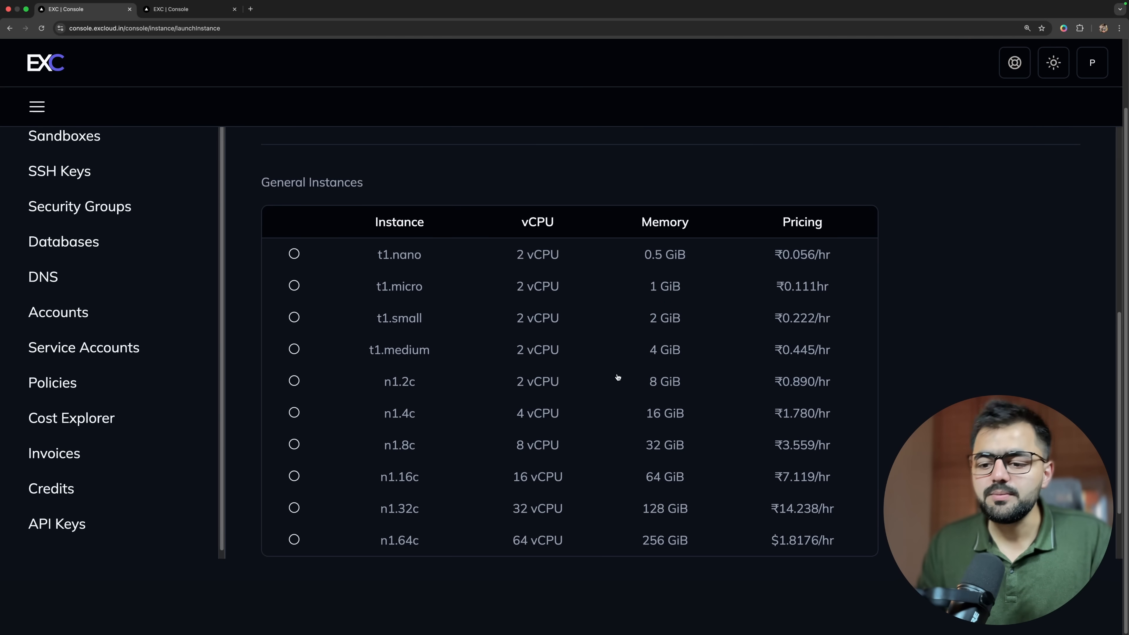
ctrl+scroll(693, 258, up, 5)
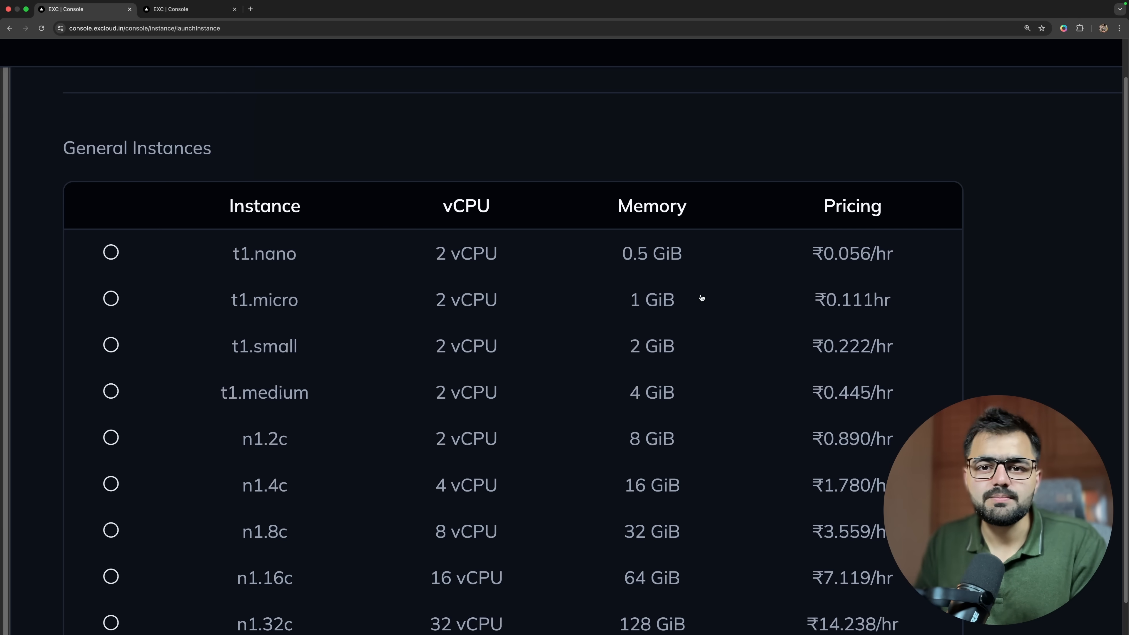
click(455, 349)
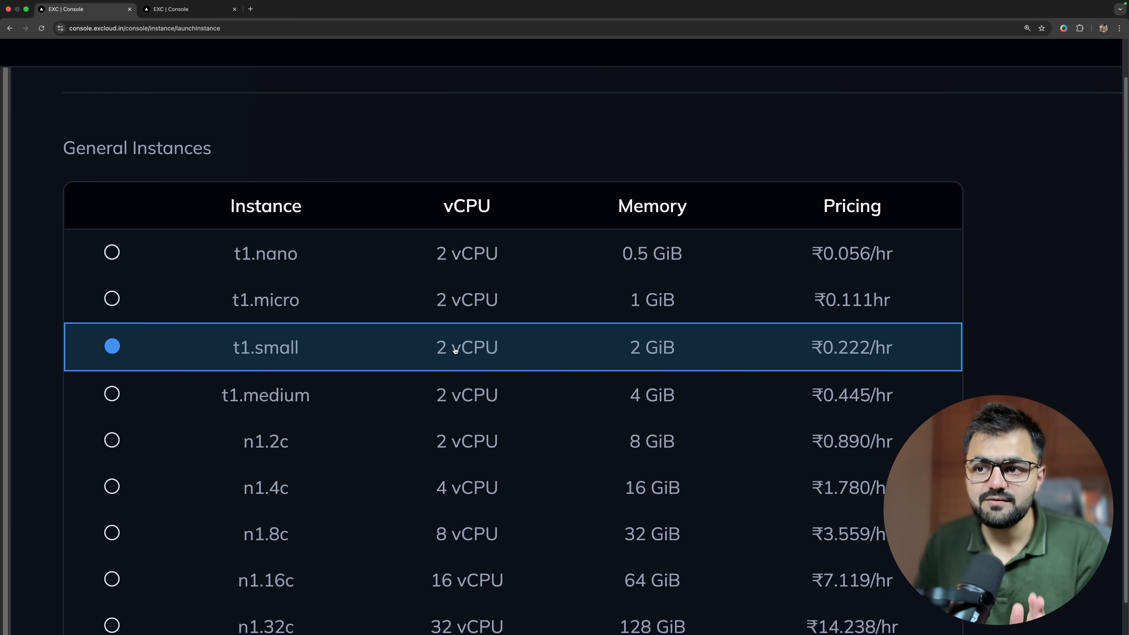
Copy the t1.small hourly price and calculate its 31-day cost as 0.222*24*31 in Spotlight.
scroll(1020, 346, up, 5)
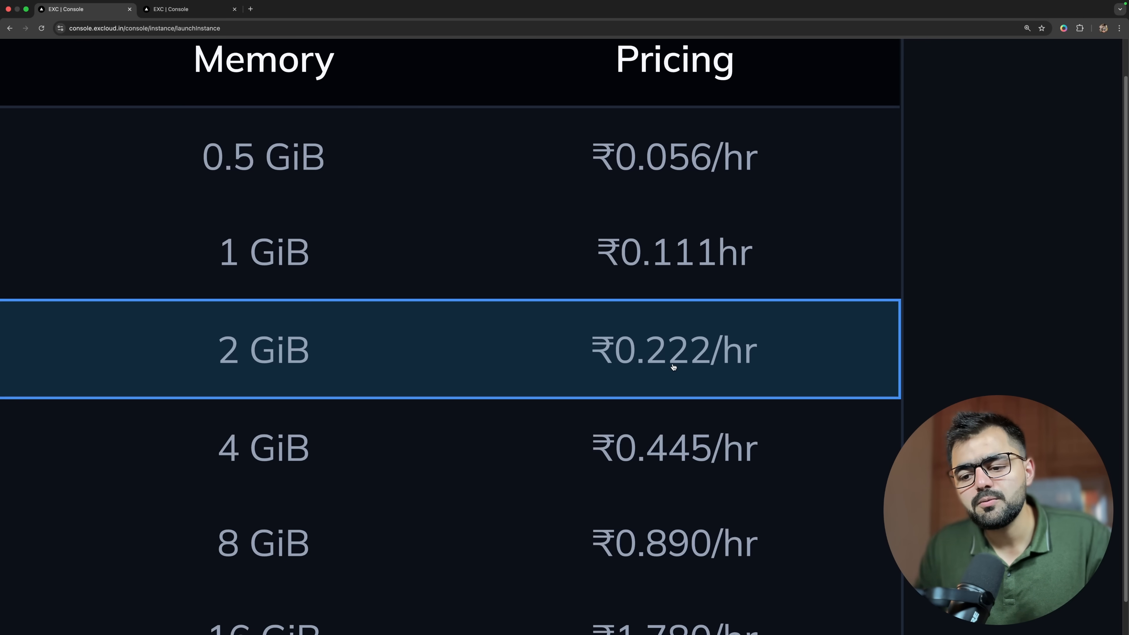
drag(732, 372, 750, 358)
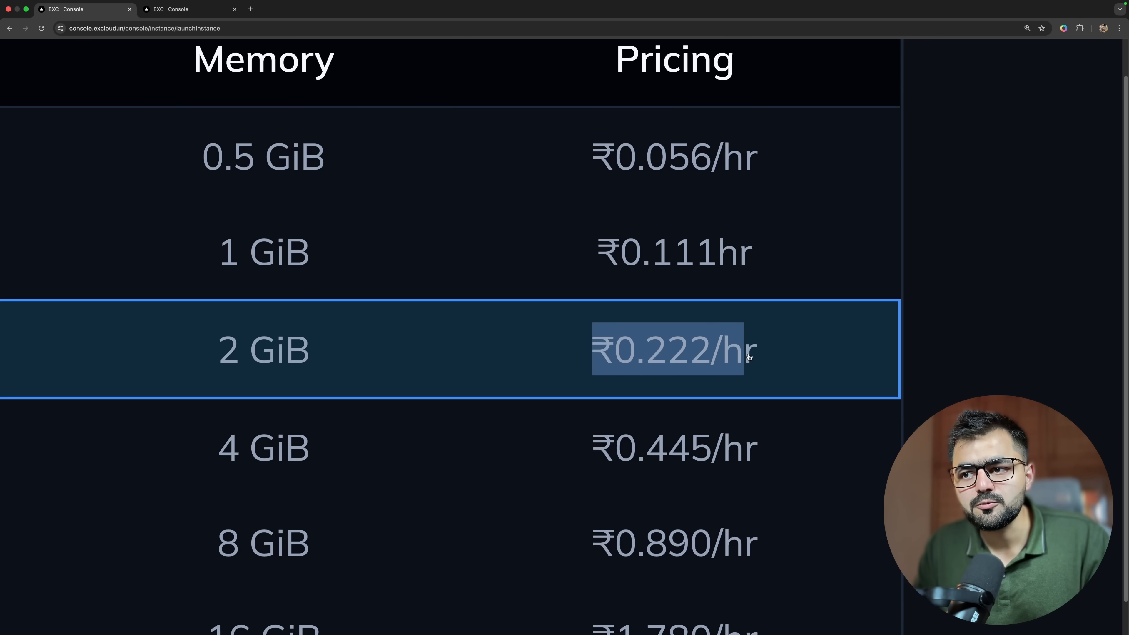
drag(622, 360, 710, 360)
key(super+c)
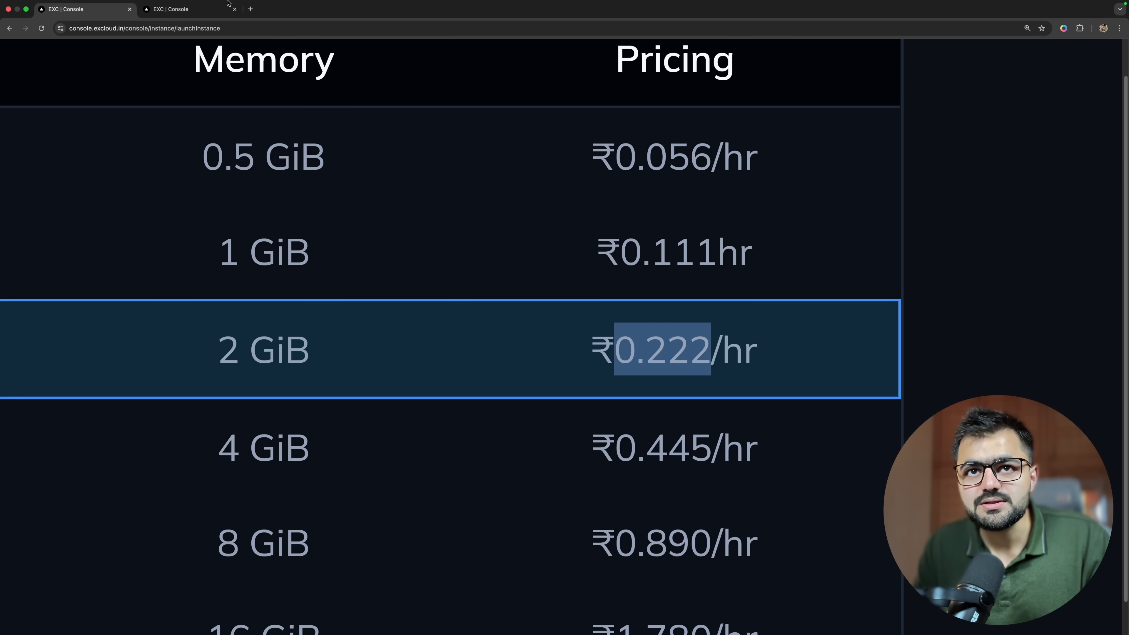
key(super+space)
key(super+v)
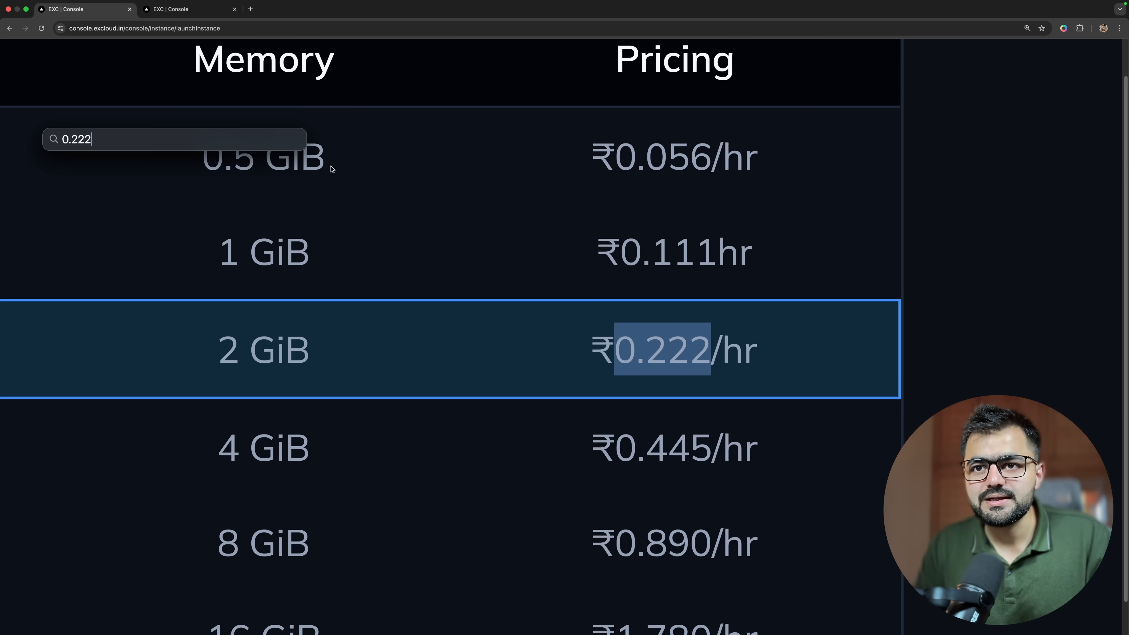
text(*)
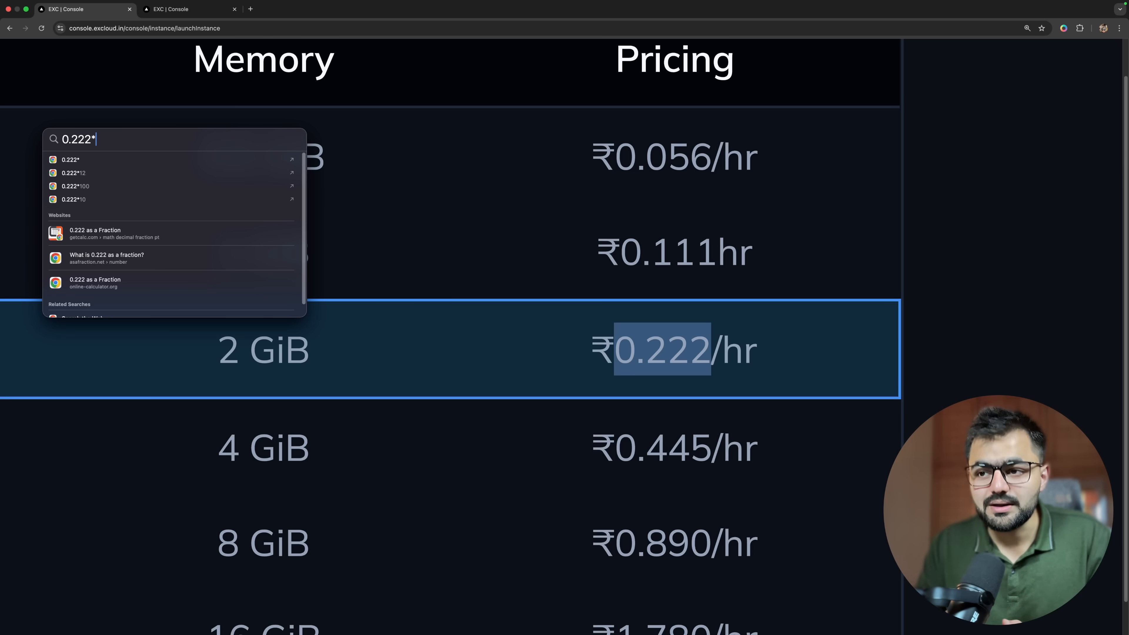
text(24)
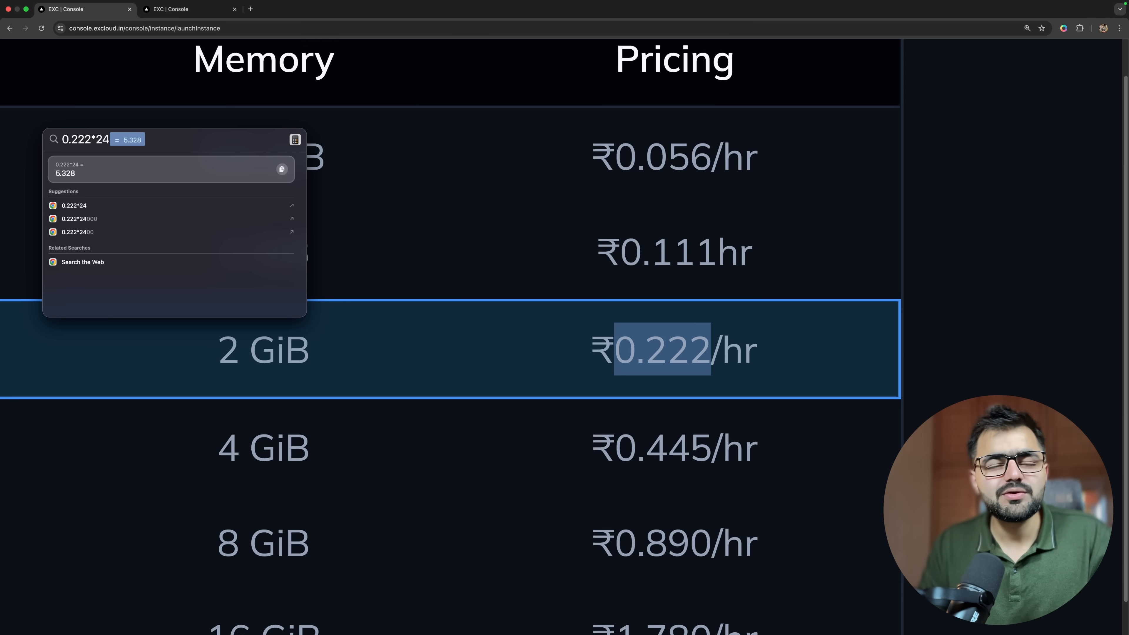
text(*)
text(31)
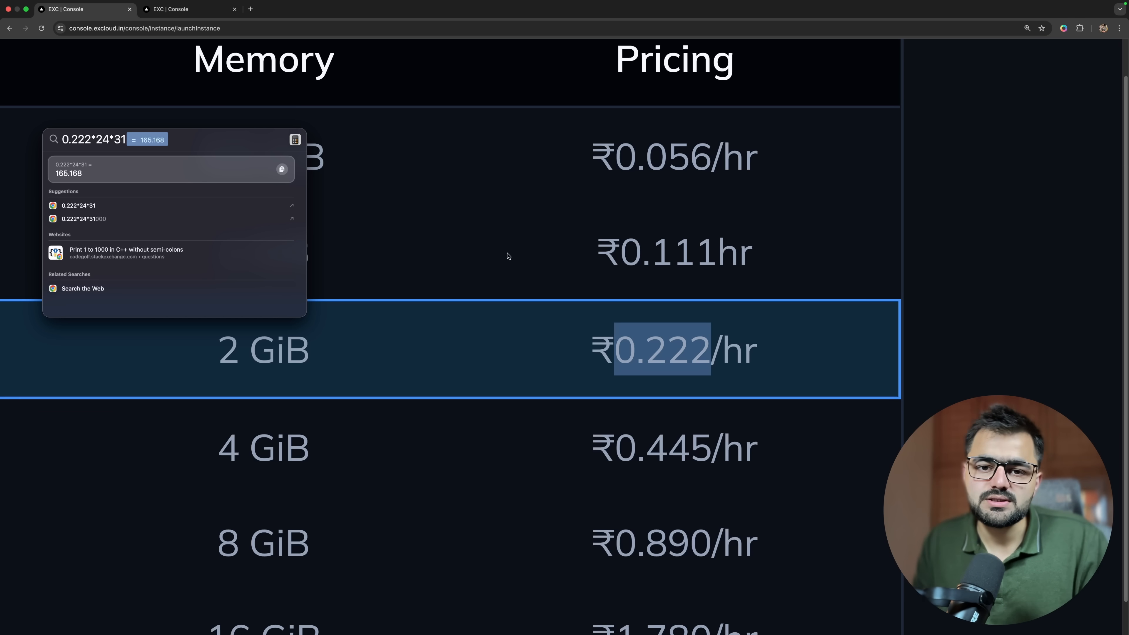
key(Escape)
key(Escape)
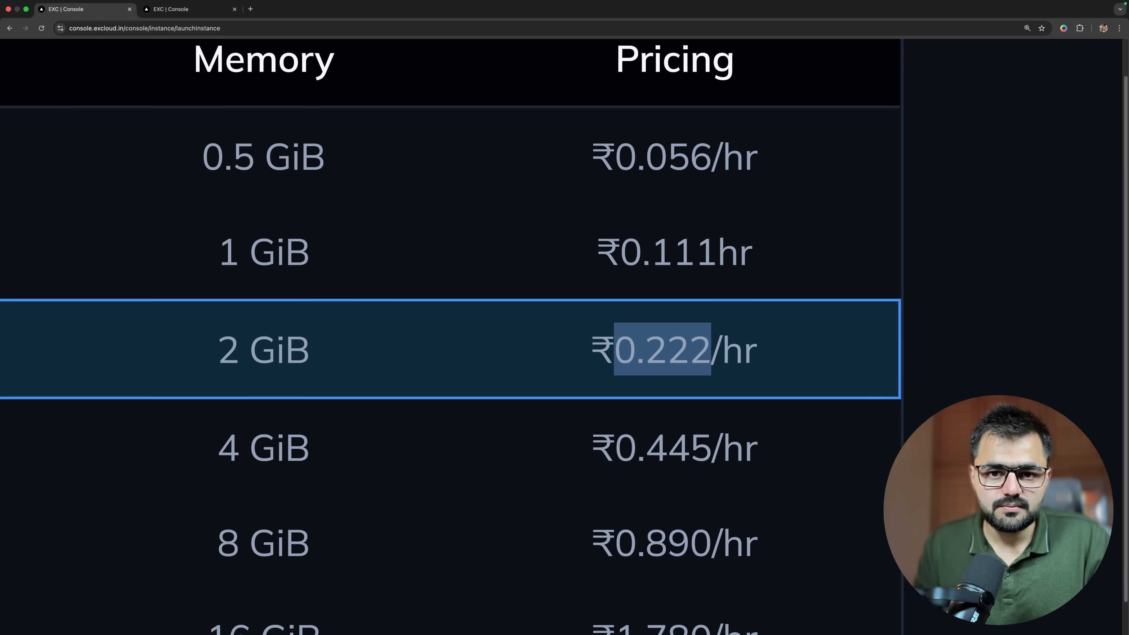
Try the t1.medium instance type and switch the selection back to t1.small.
scroll(731, 274, down, 10)
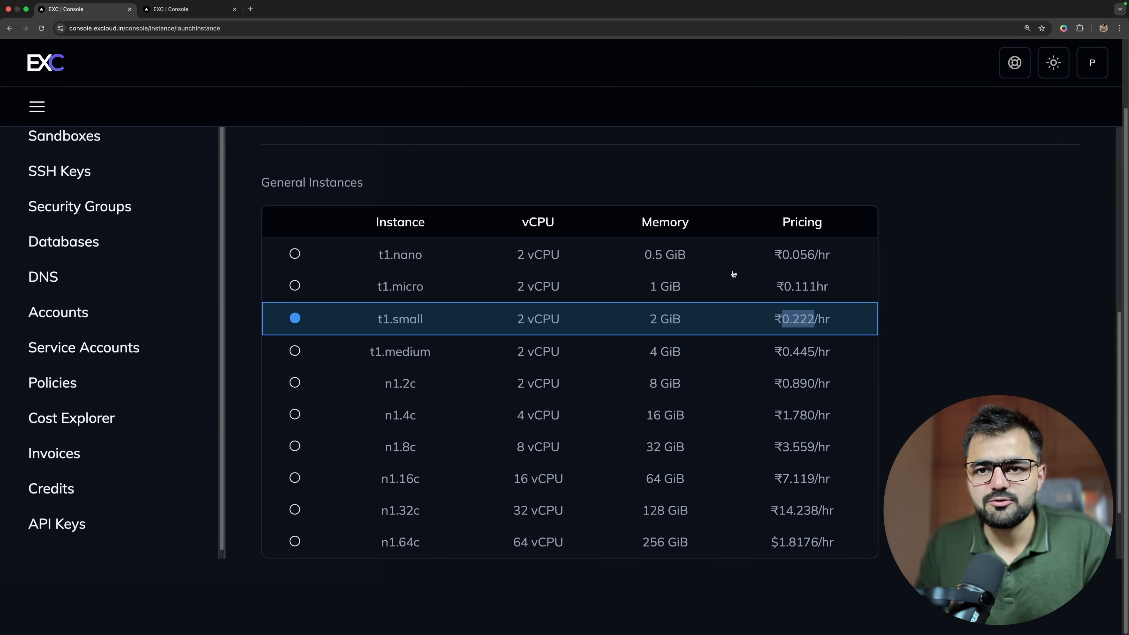
scroll(715, 281, up, 8)
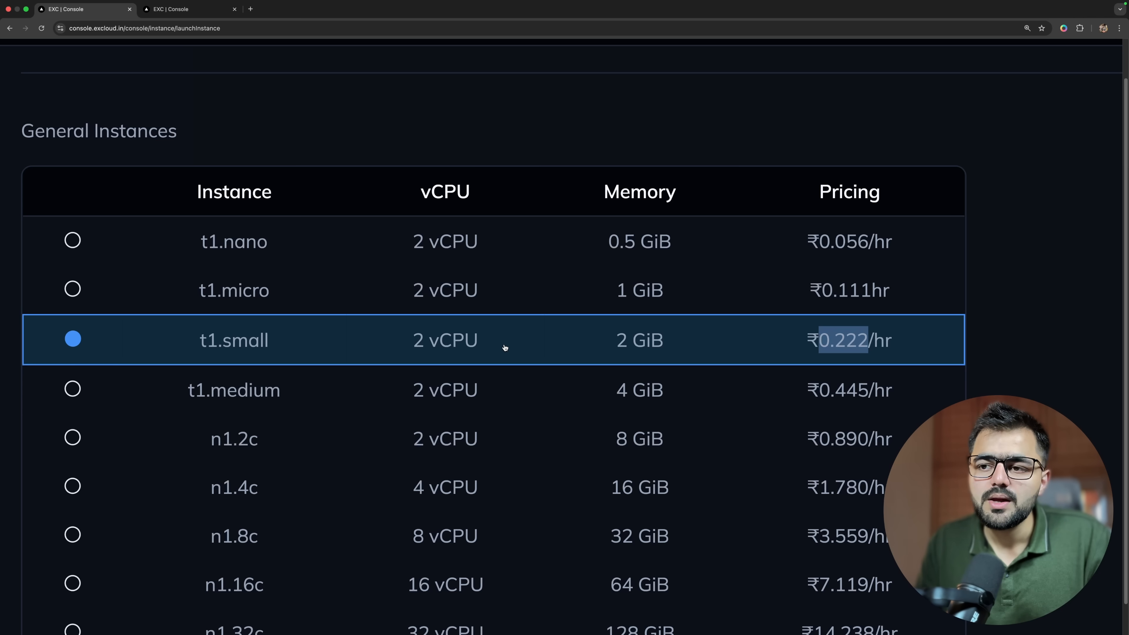
click(329, 386)
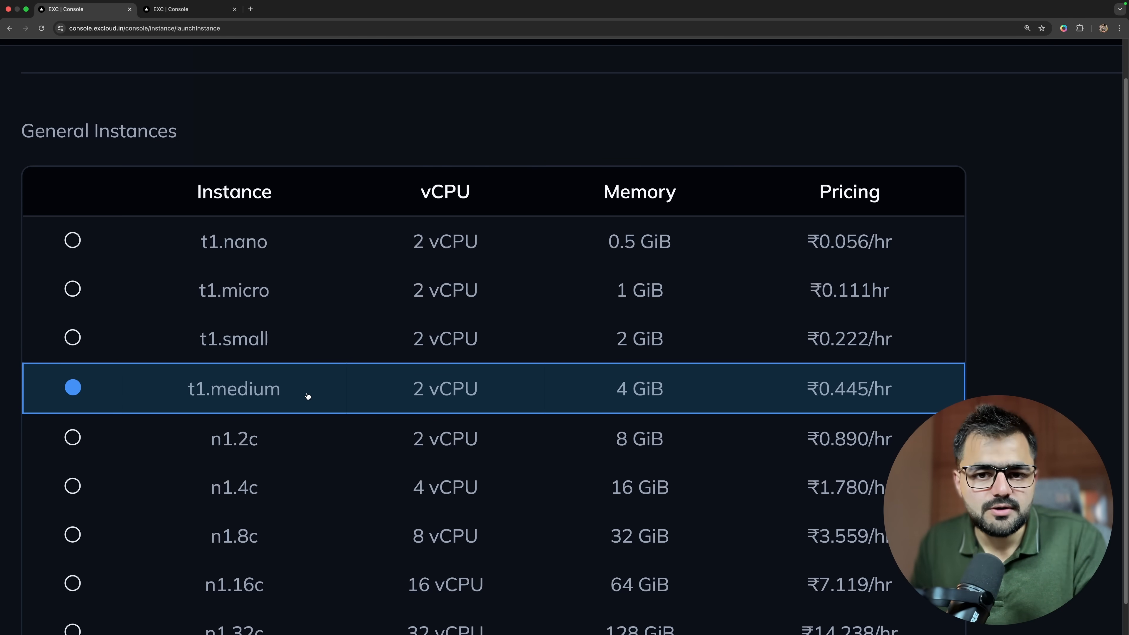
scroll(308, 396, up, 5)
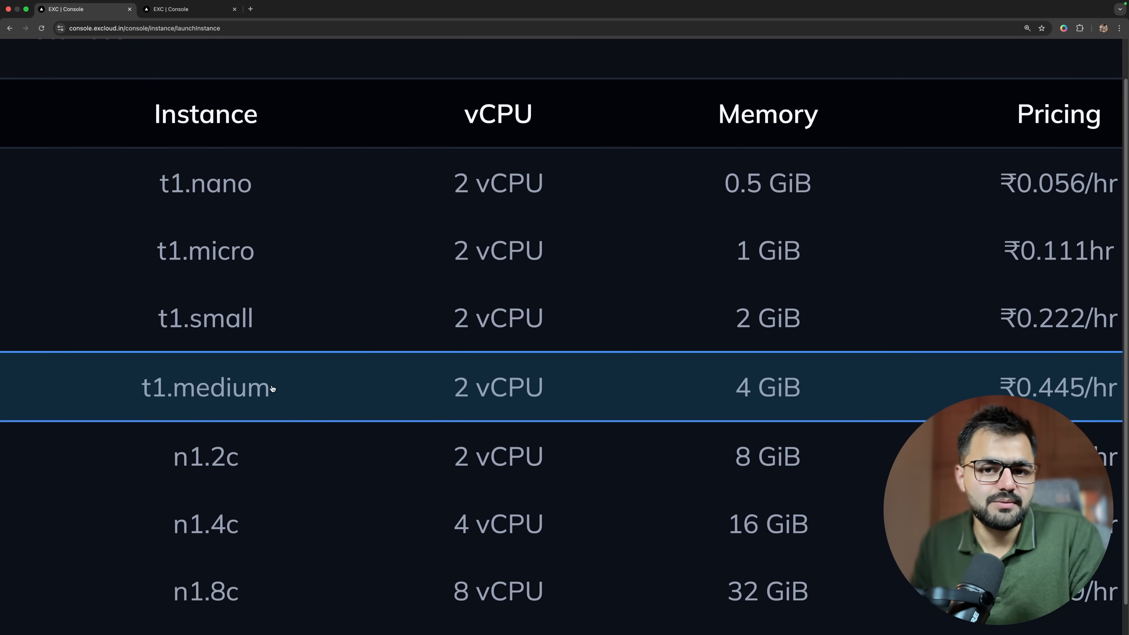
click(287, 331)
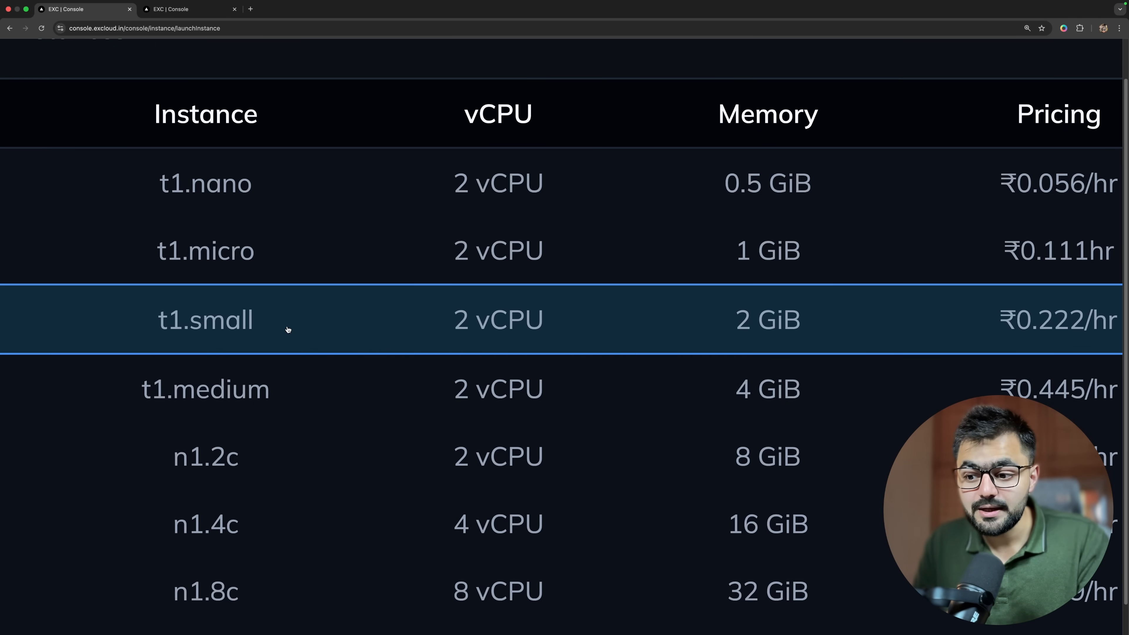
scroll(288, 330, down, 5)
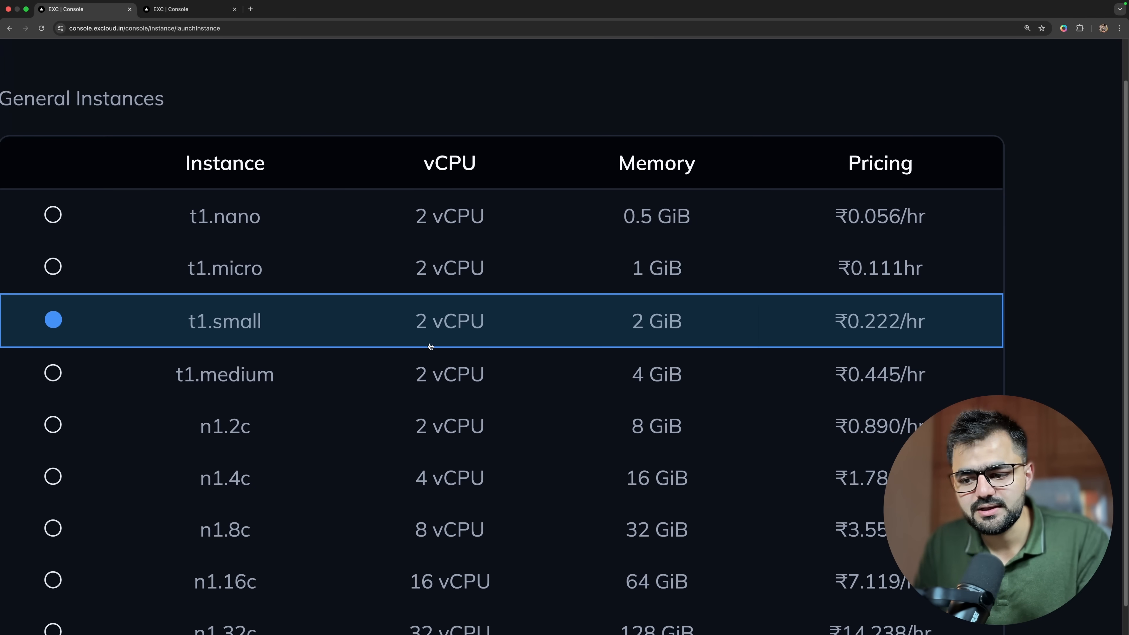
Select the t1.medium instance type with 2 vCPU and 4 GiB memory and launch the VM.
click(475, 372)
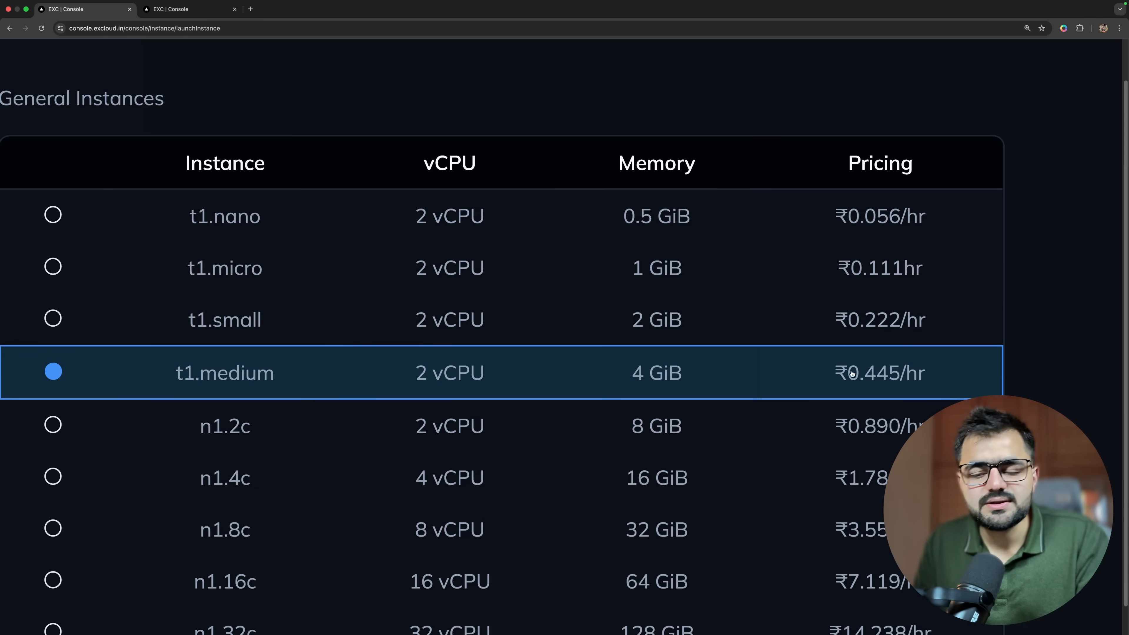
scroll(479, 368, down, 5)
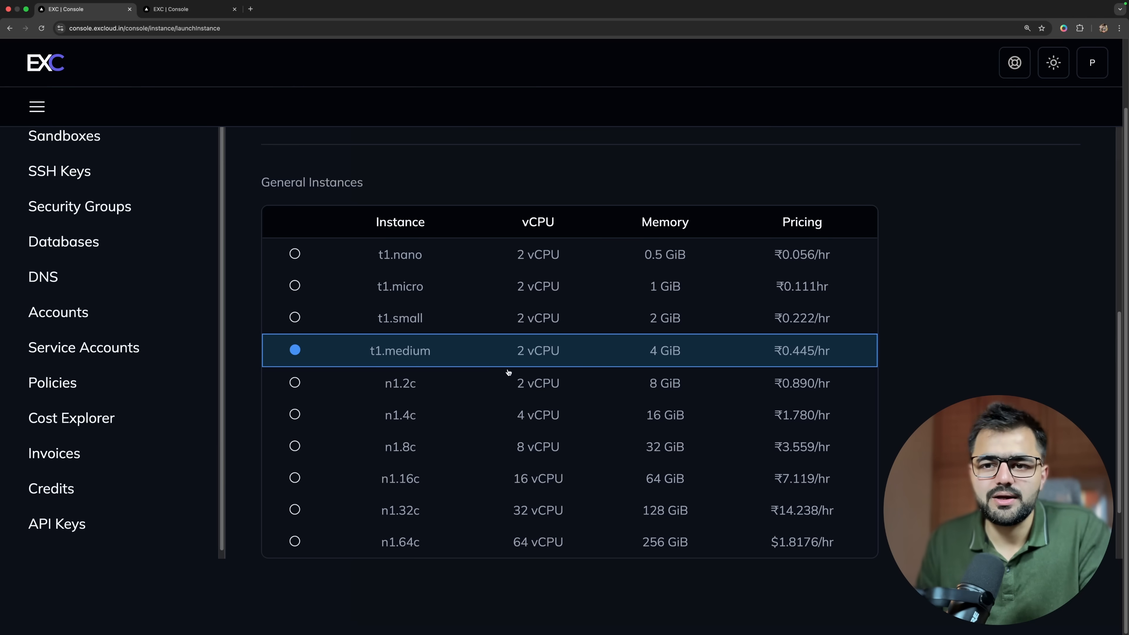
scroll(704, 471, down, 3)
click(609, 508)
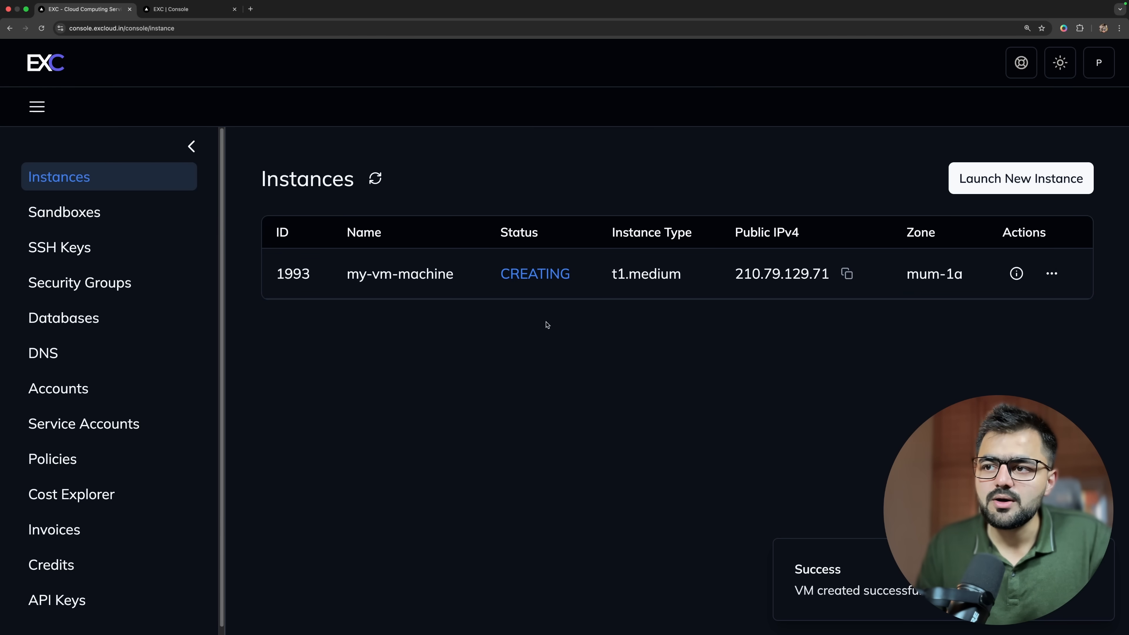
Check the new instance in the Instances list and review the basic information and attached security groups of my-vm-machine.
scroll(897, 270, up, 5)
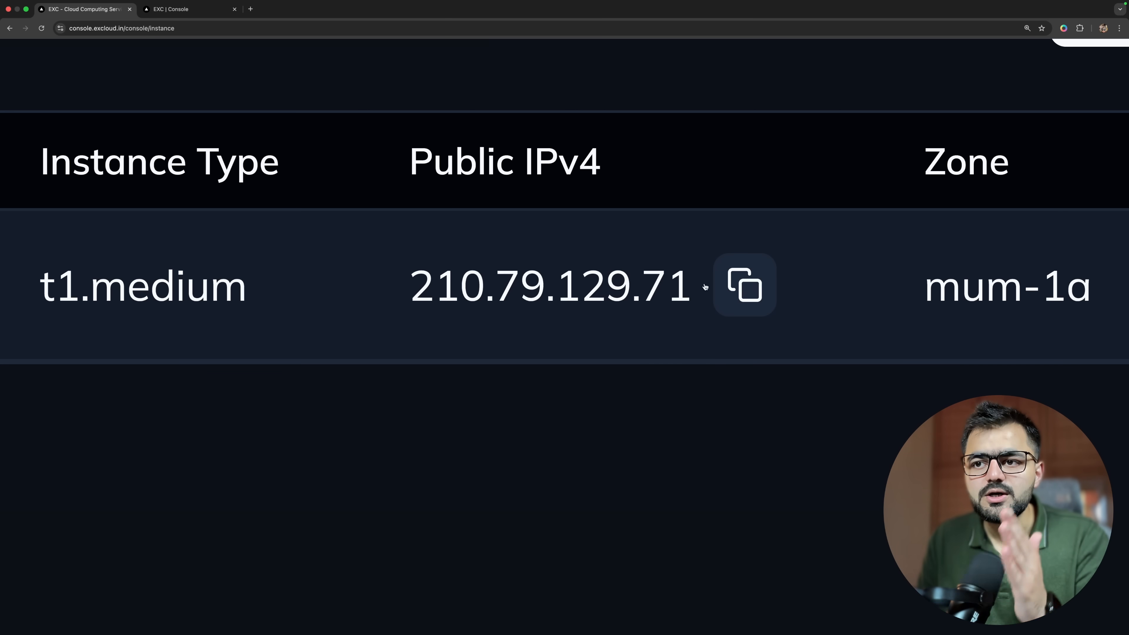
scroll(623, 304, down, 5)
scroll(624, 304, down, 3)
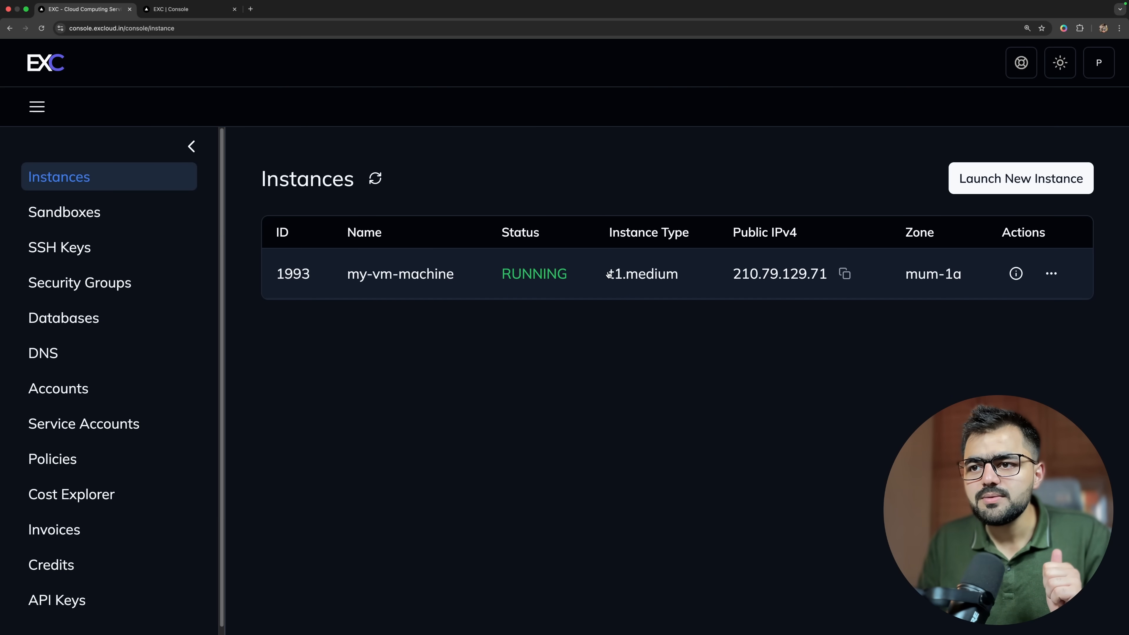
click(401, 274)
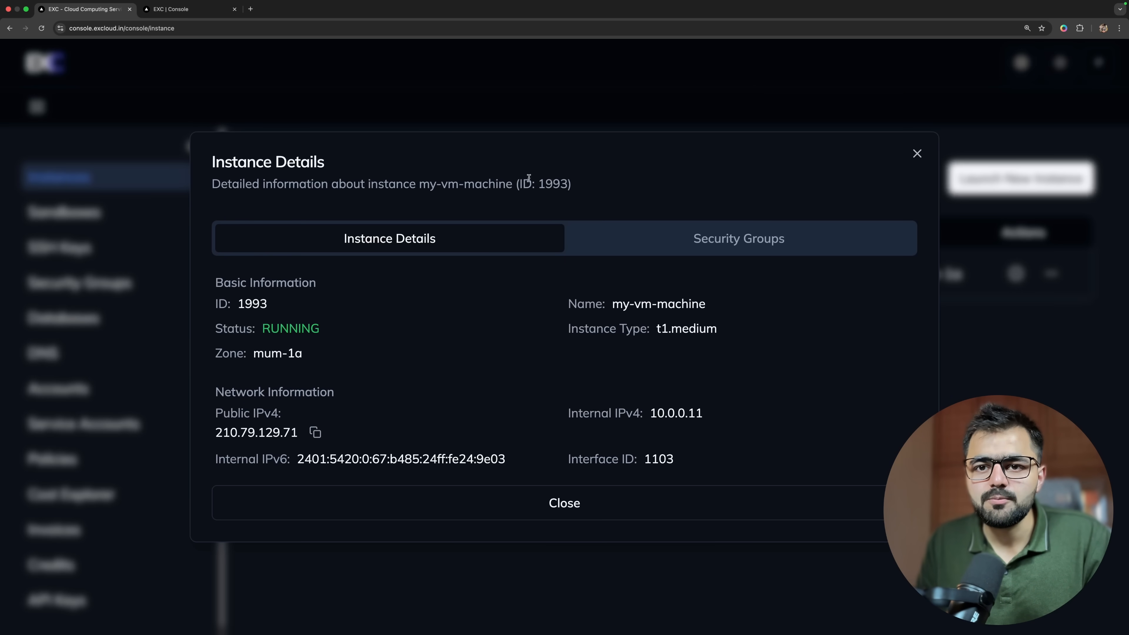
drag(238, 304, 262, 308)
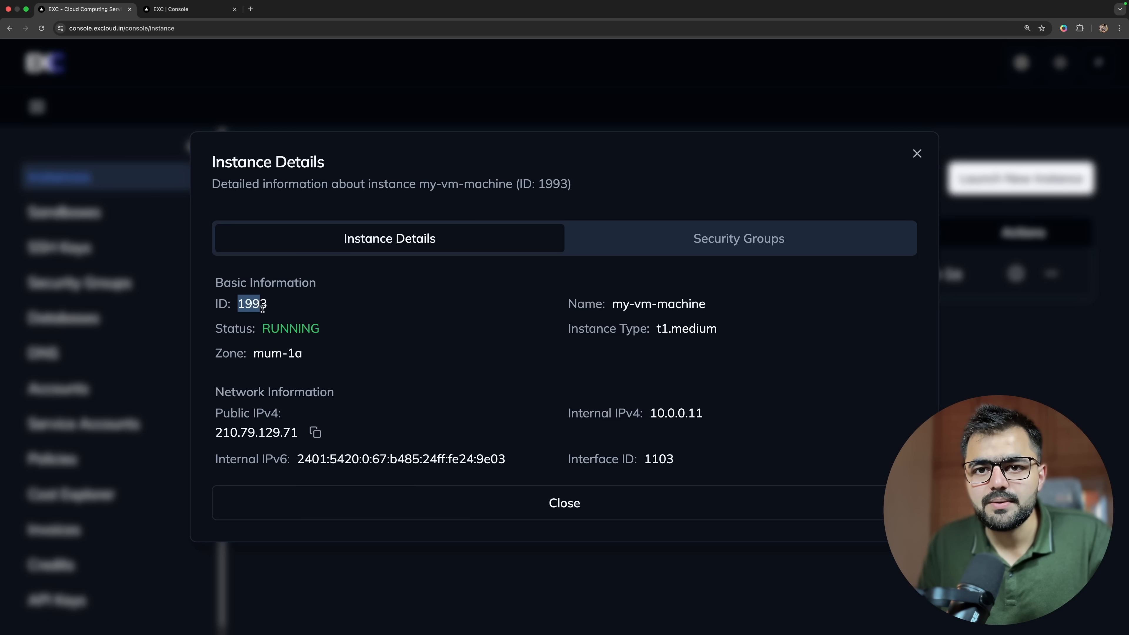
click(339, 341)
drag(254, 355, 305, 361)
click(326, 394)
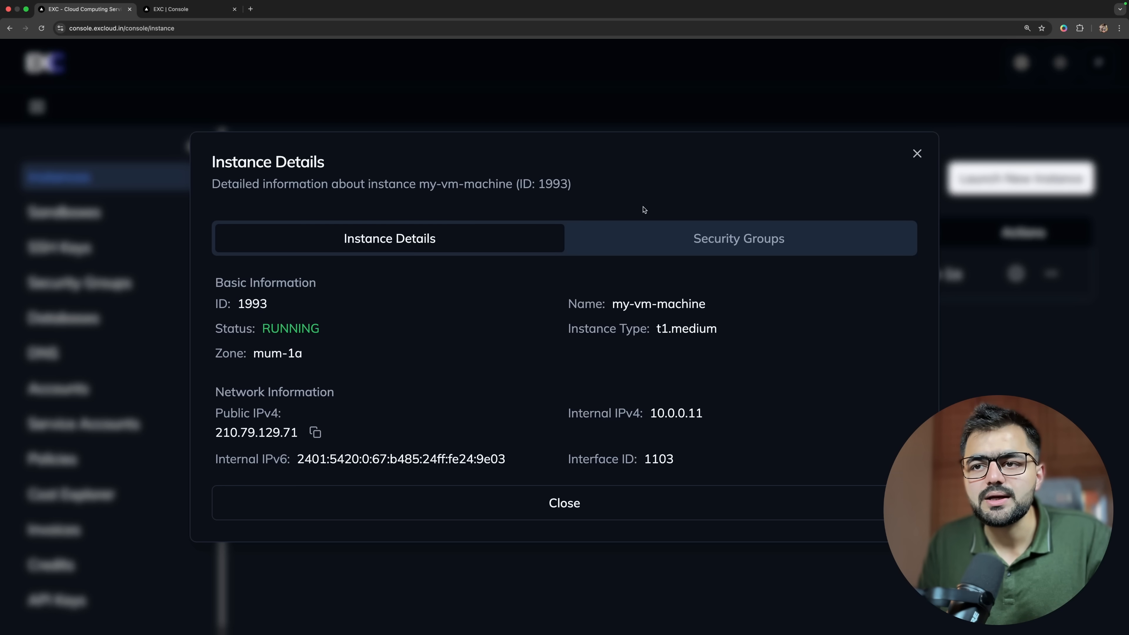
click(775, 239)
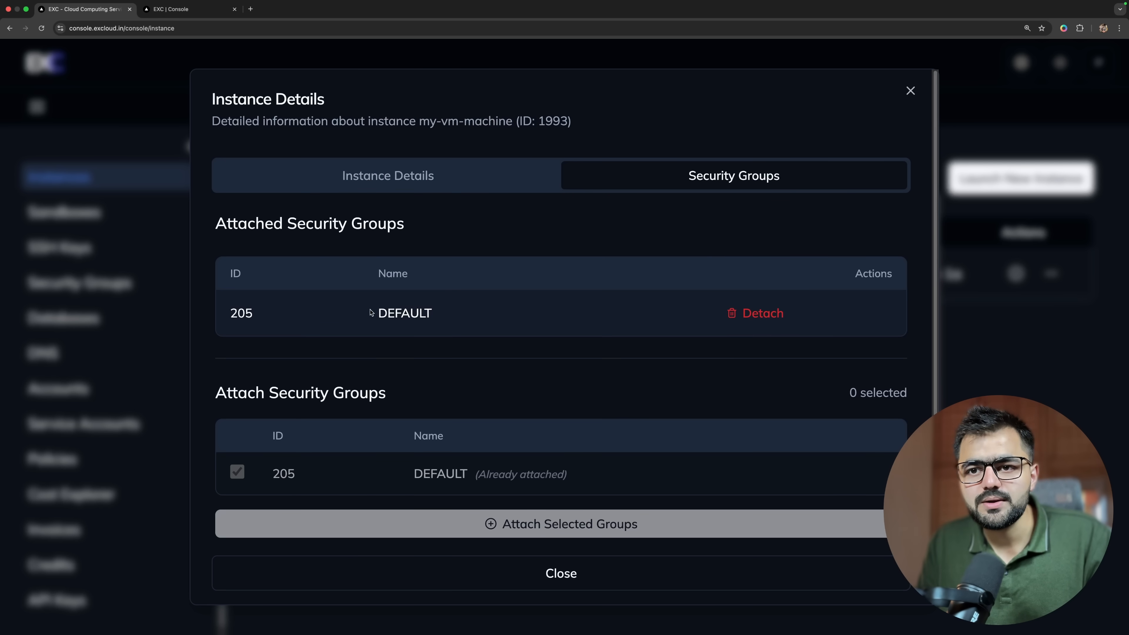
Return to the instance's general details, copy the public IPv4 address and close the details.
click(410, 180)
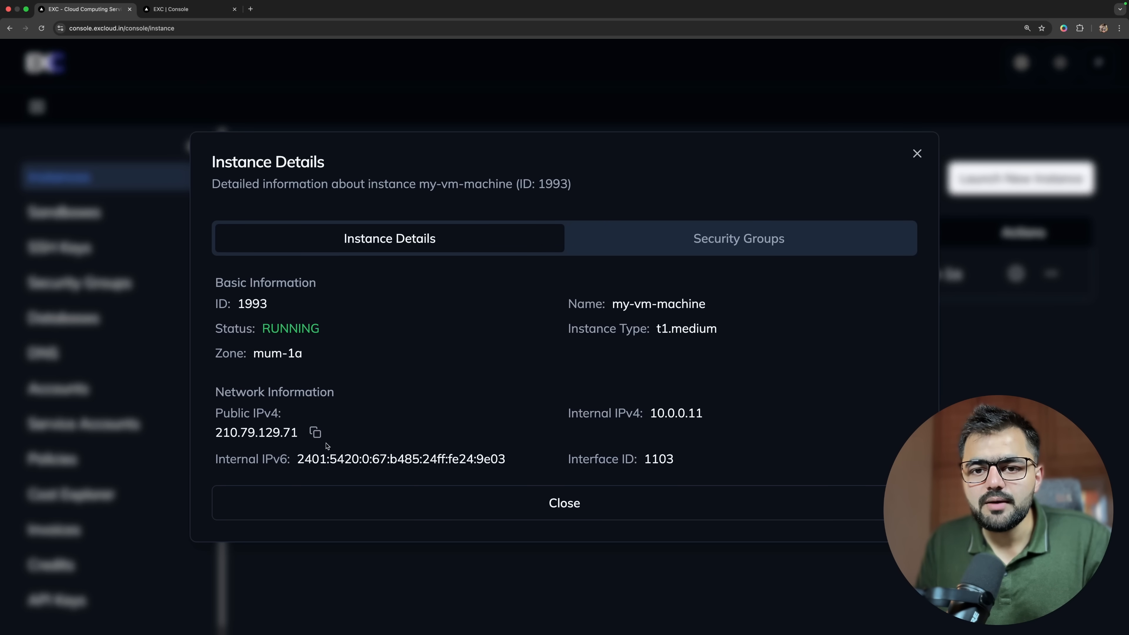
click(315, 432)
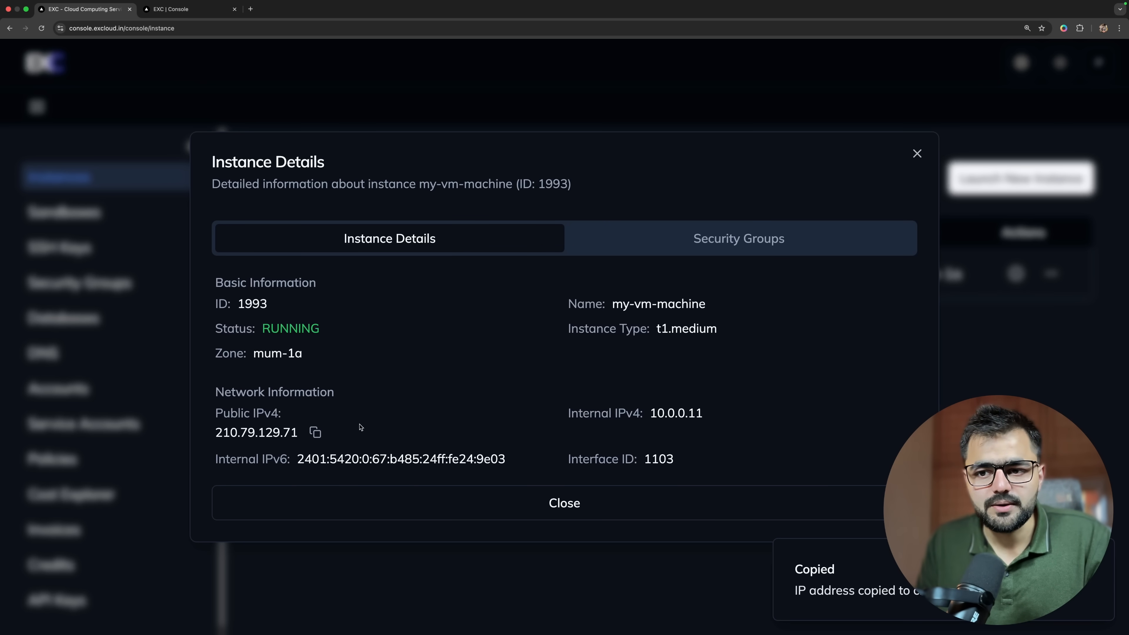
click(533, 503)
Connect to my-vm-machine in the browser terminal console, list its files with ls, and close that terminal.
click(1051, 273)
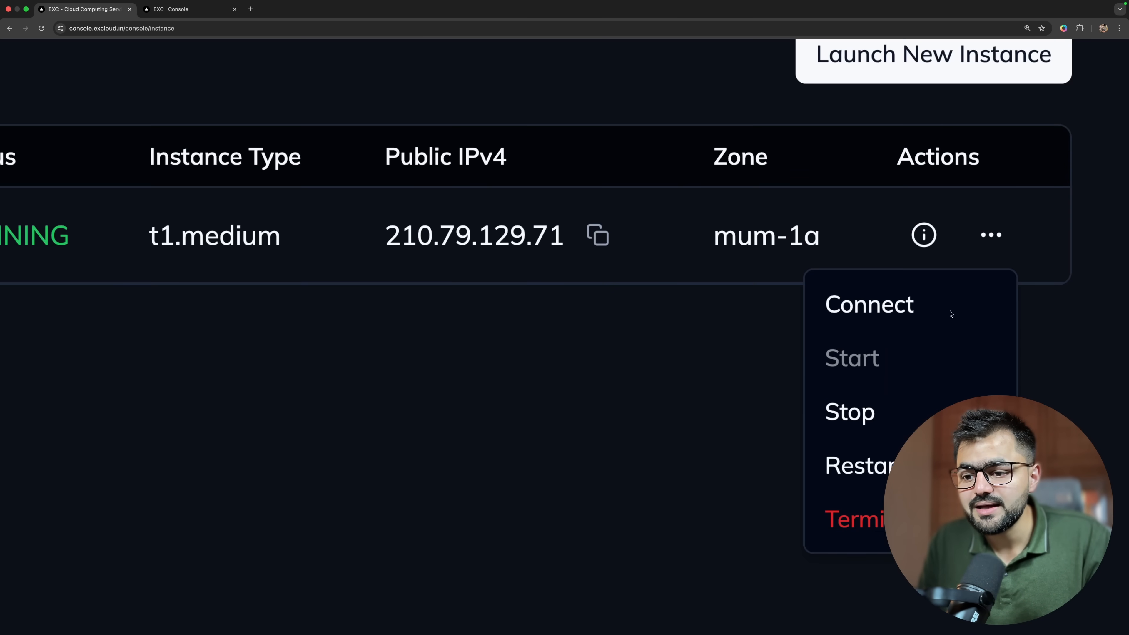
click(932, 297)
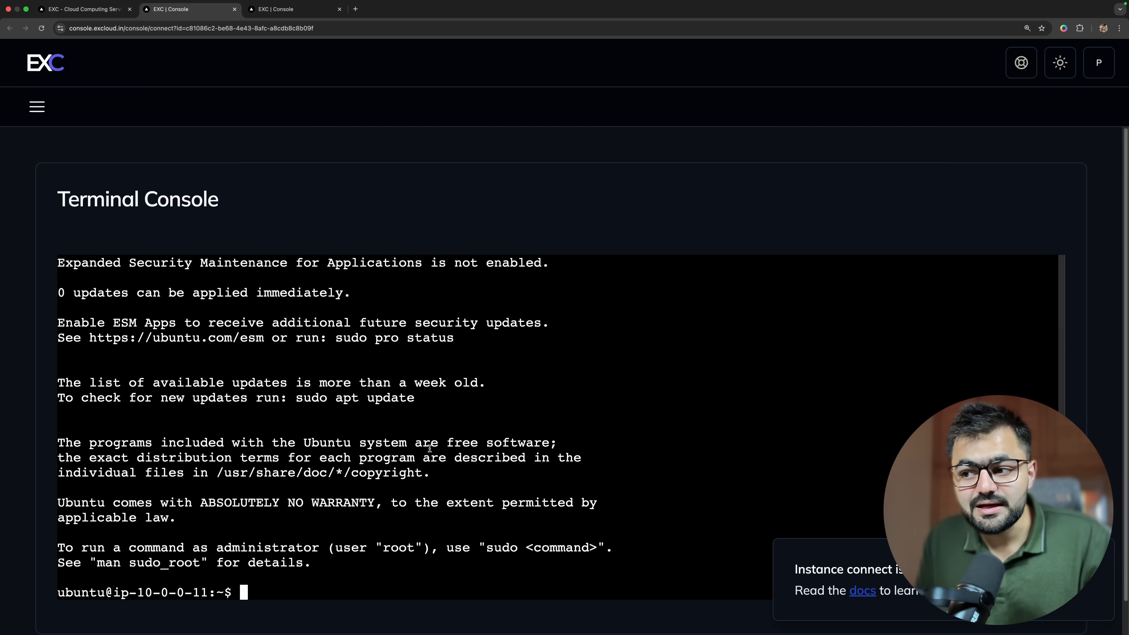
text(ls)
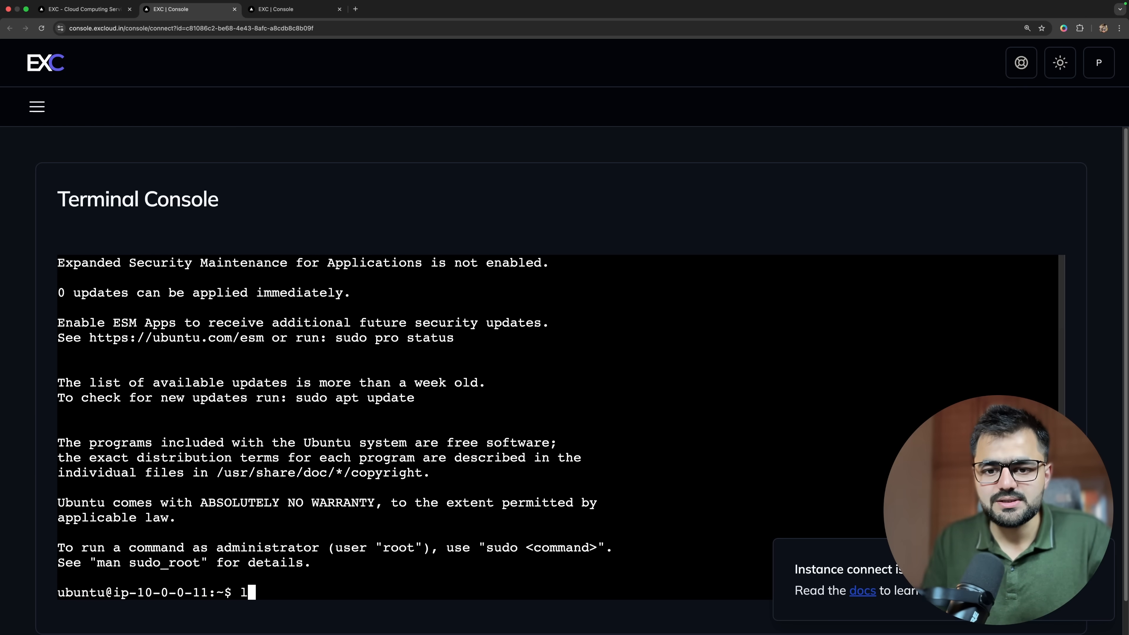
key(Return)
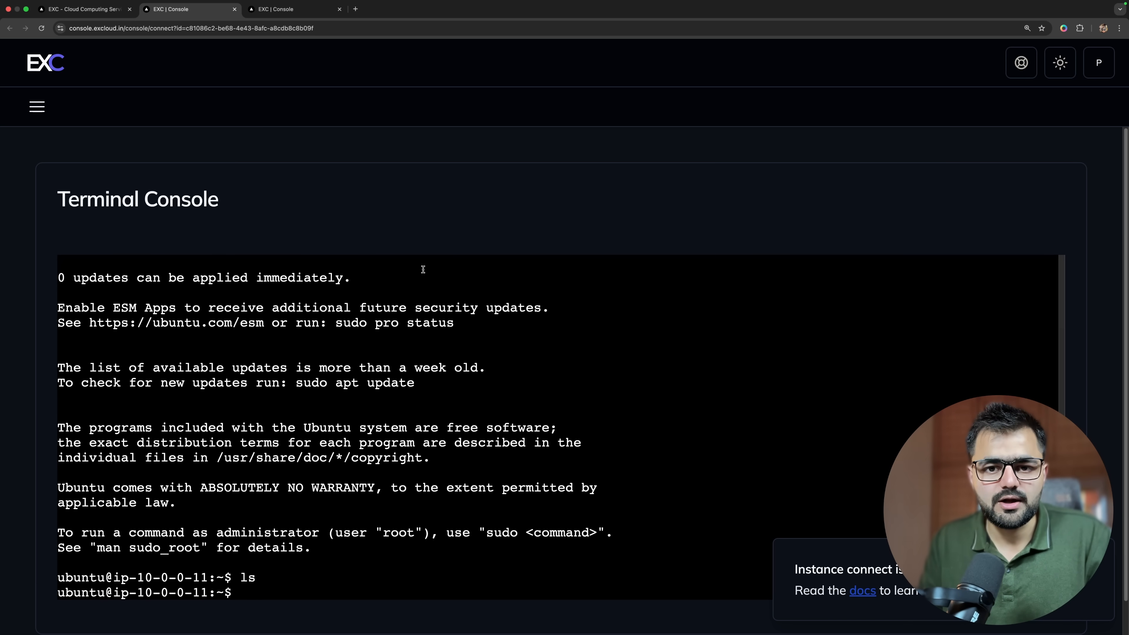
click(235, 8)
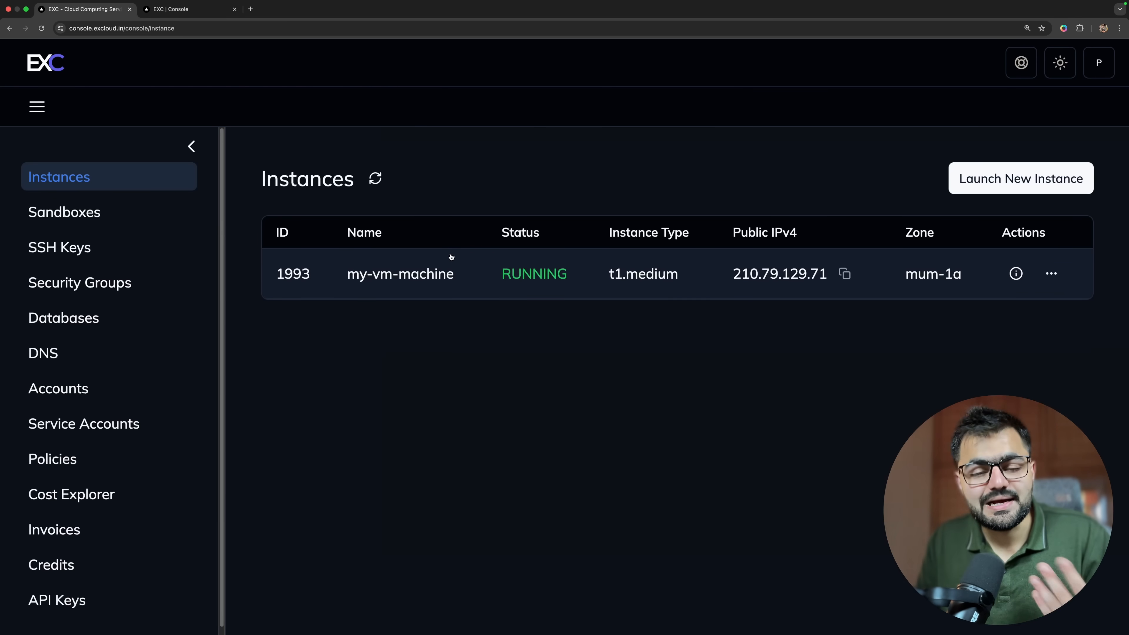
Open the macOS Terminal app, enlarge its text, clear the screen and reposition the window.
key(super+space)
text(ter)
key(Return)
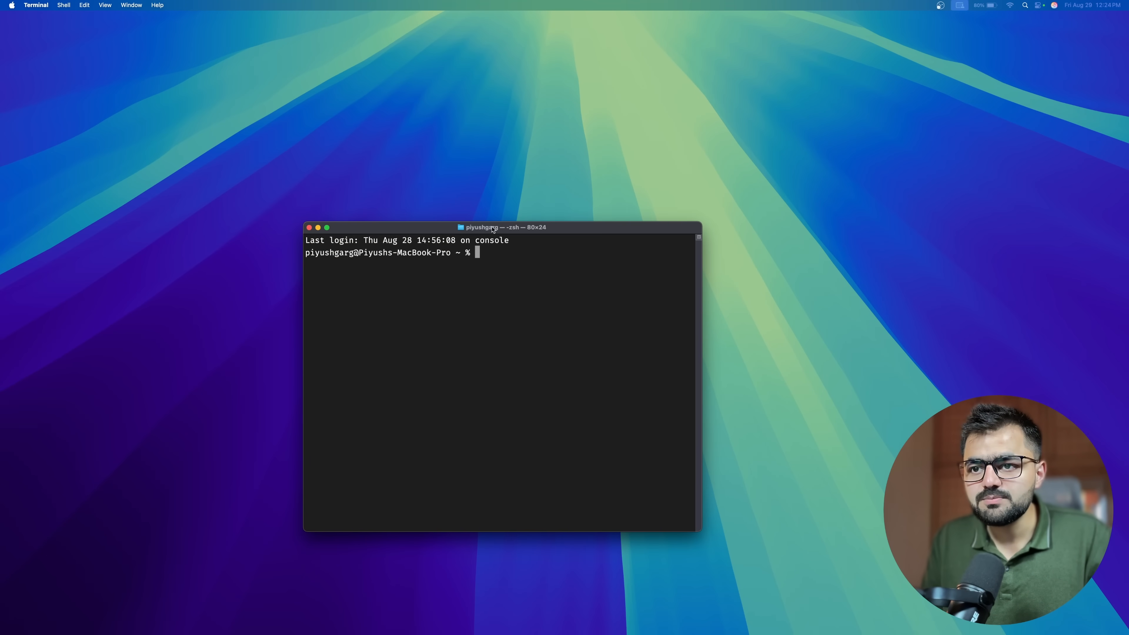
key(super+Tab)
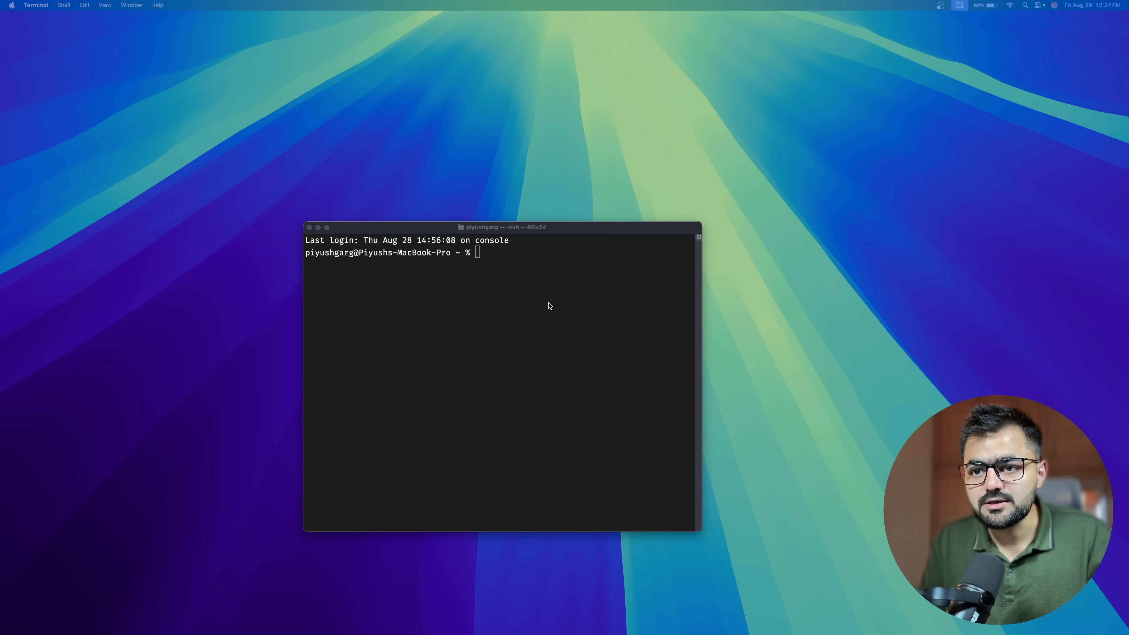
click(507, 279)
key(super+plus)
key(super+plus)
key(super+plus)
key(super+plus)
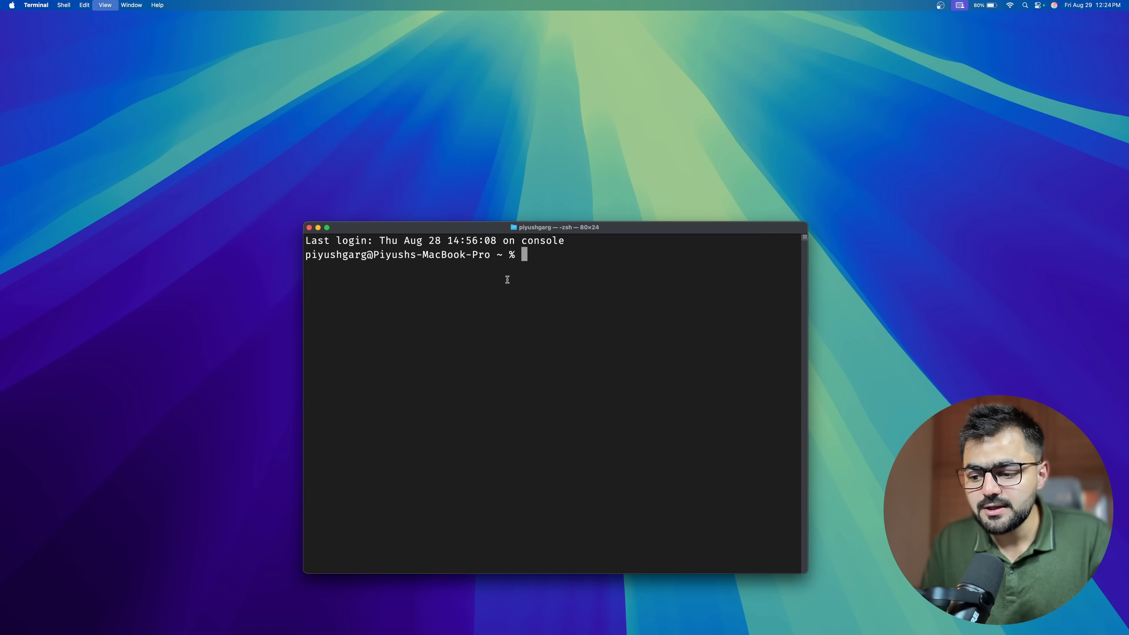
text(=)
key(super+k)
key(super+plus)
drag(515, 224, 389, 185)
text(ssh)
key(BackSpace)
key(BackSpace)
key(BackSpace)
key(BackSpace)
text(ssh )
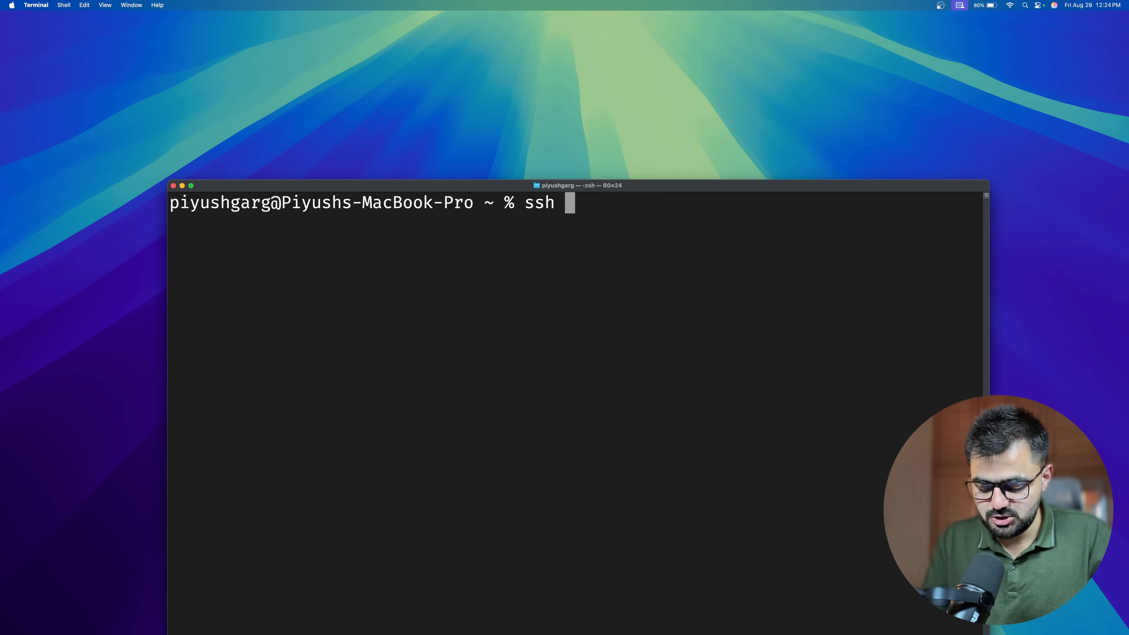
text(ubuntu@)
text(210.79.129.71)
key(Return)
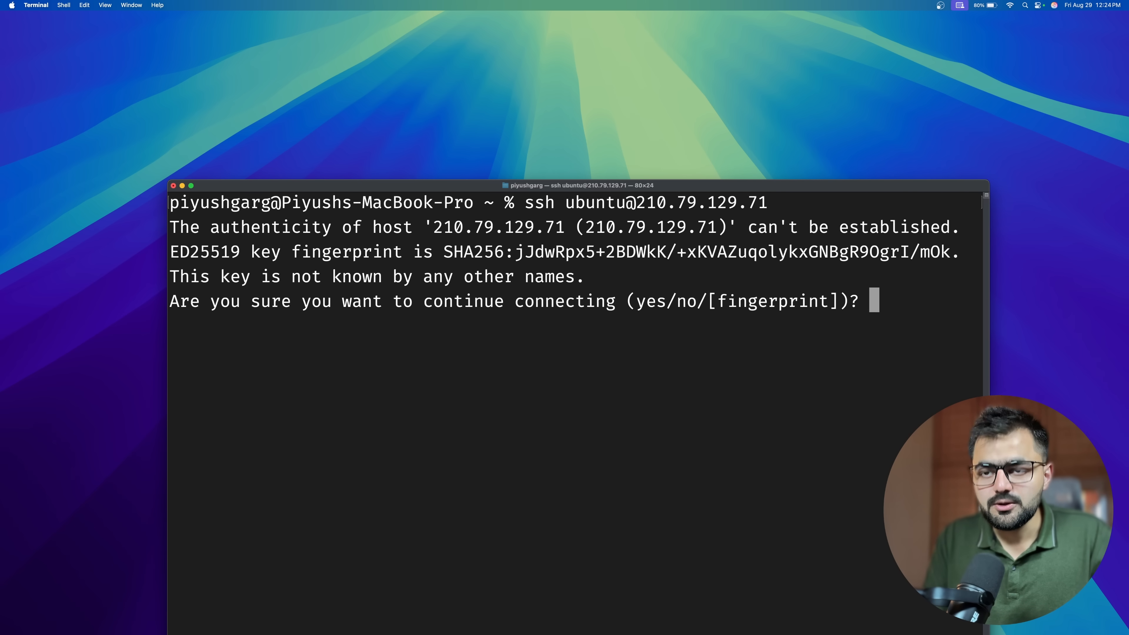
Accept the host's authenticity with yes, reposition the Terminal window and reduce its text size.
text(yes)
key(Return)
drag(400, 186, 372, 52)
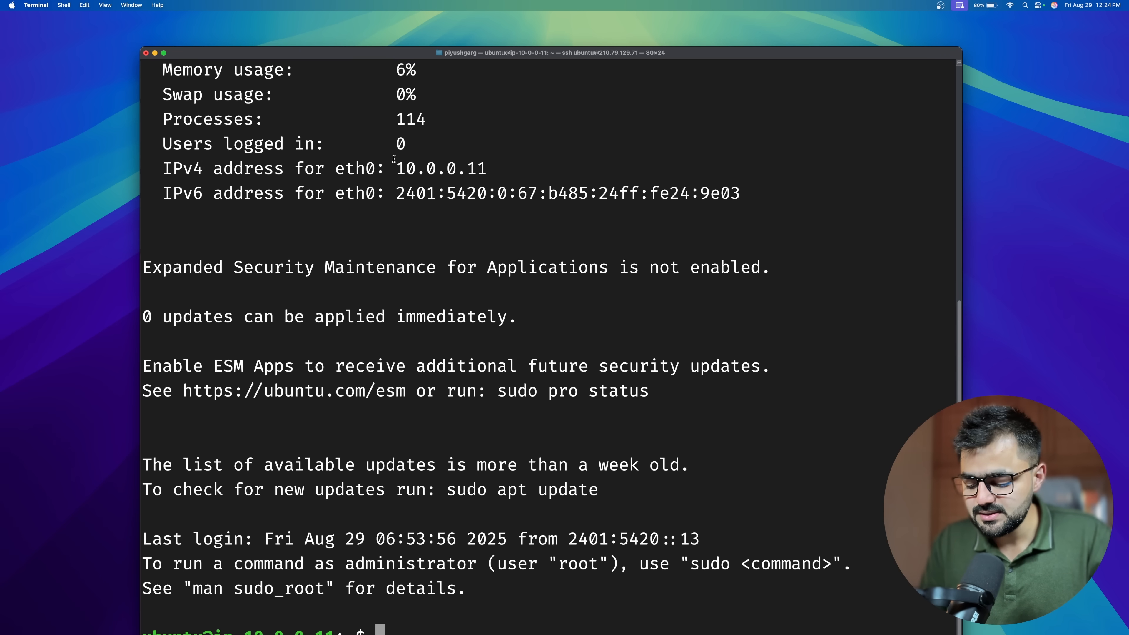
key(super+minus)
Refresh the VM's package lists with the command sudo apt-get update.
text(su)
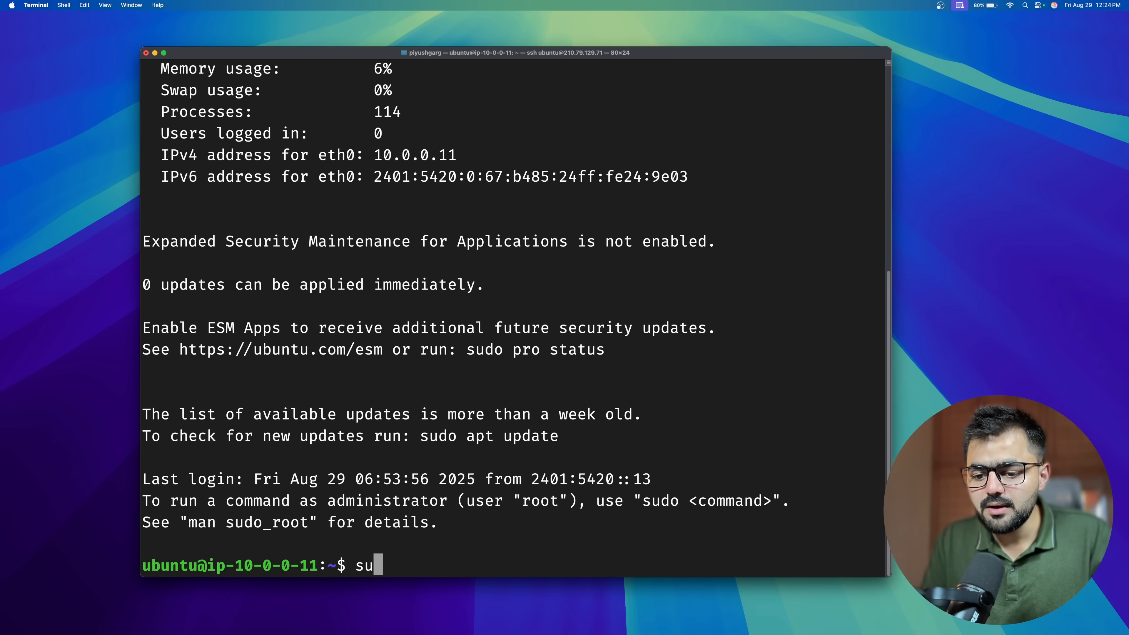
text(do ap)
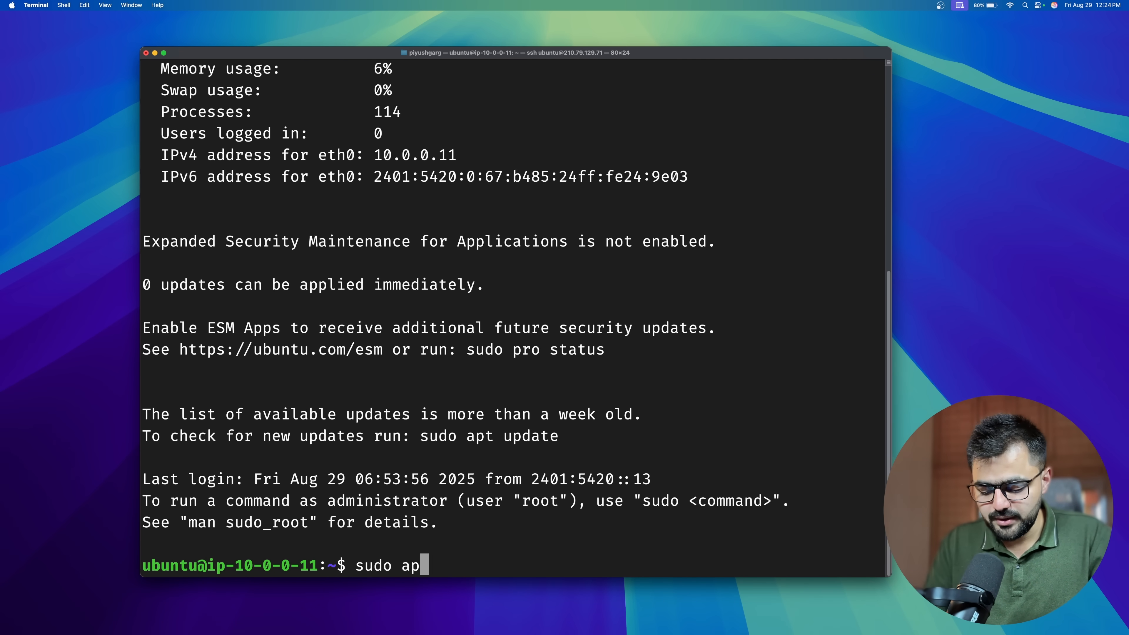
text(t-get update)
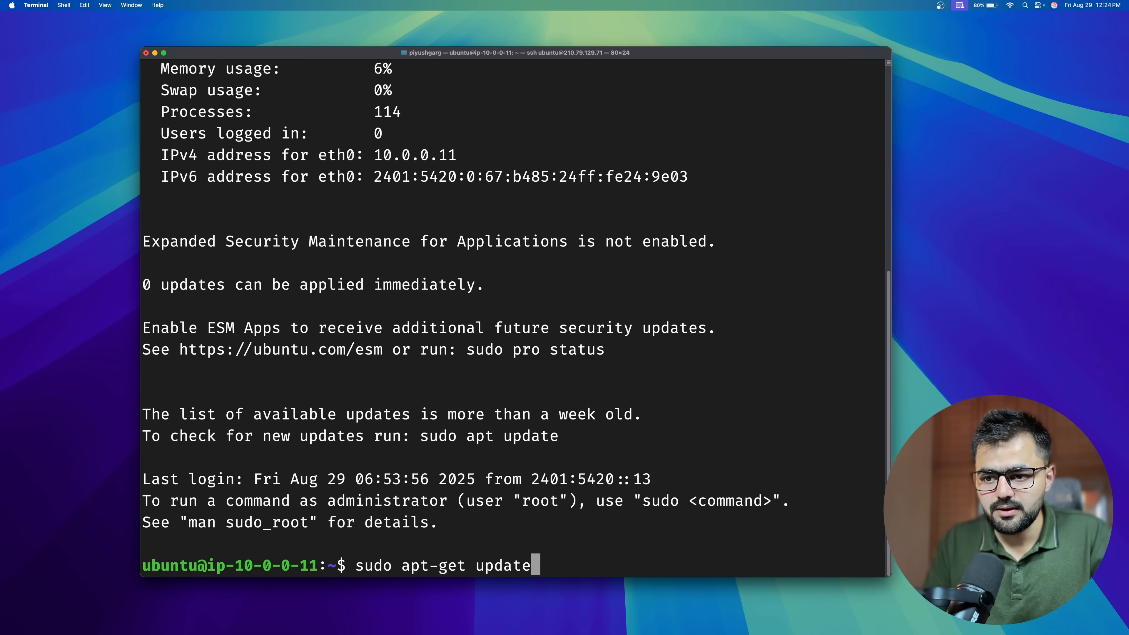
key(Return)
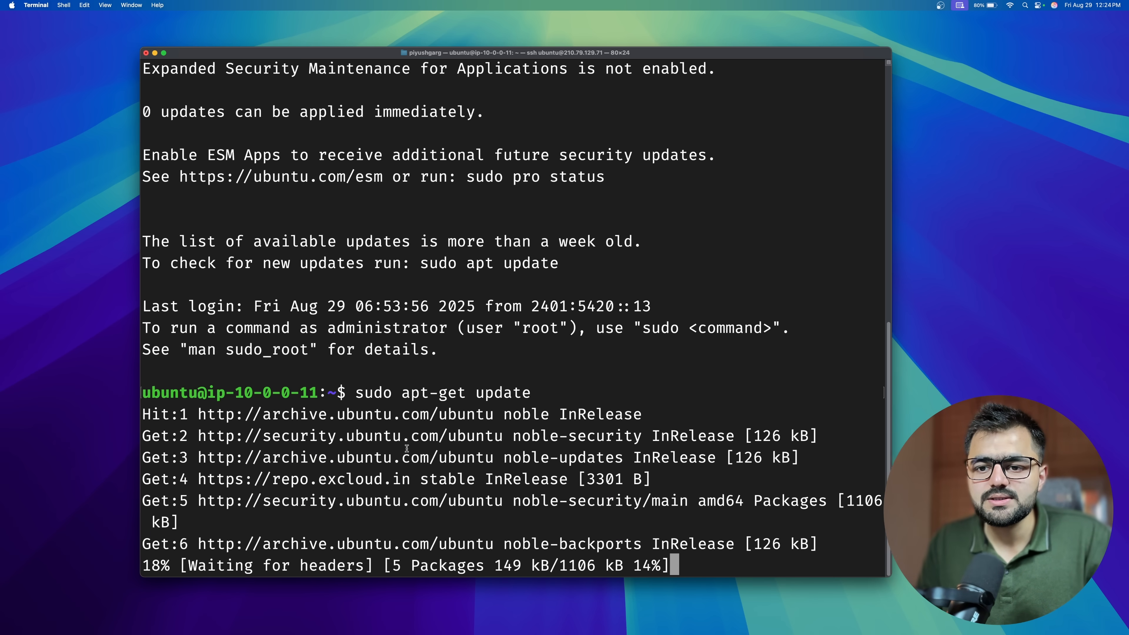
Switch to the browser, copy my-vm-machine's public IPv4 address, open 210.79.129.71 in a new tab with enlarged text, and return to Terminal.
key(ctrl+Right)
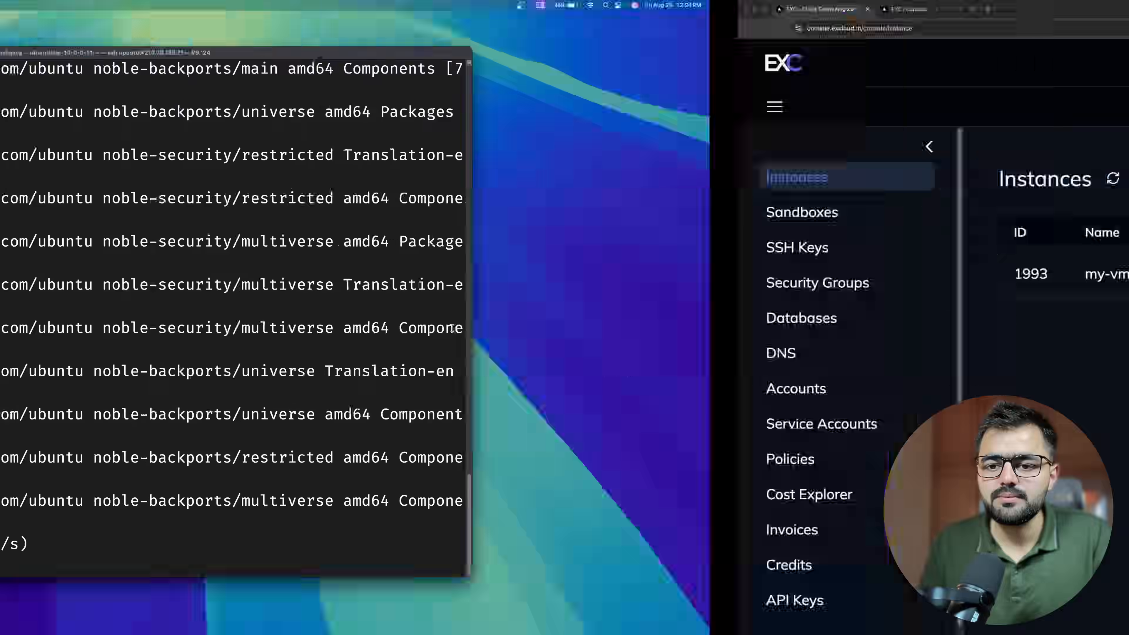
click(844, 273)
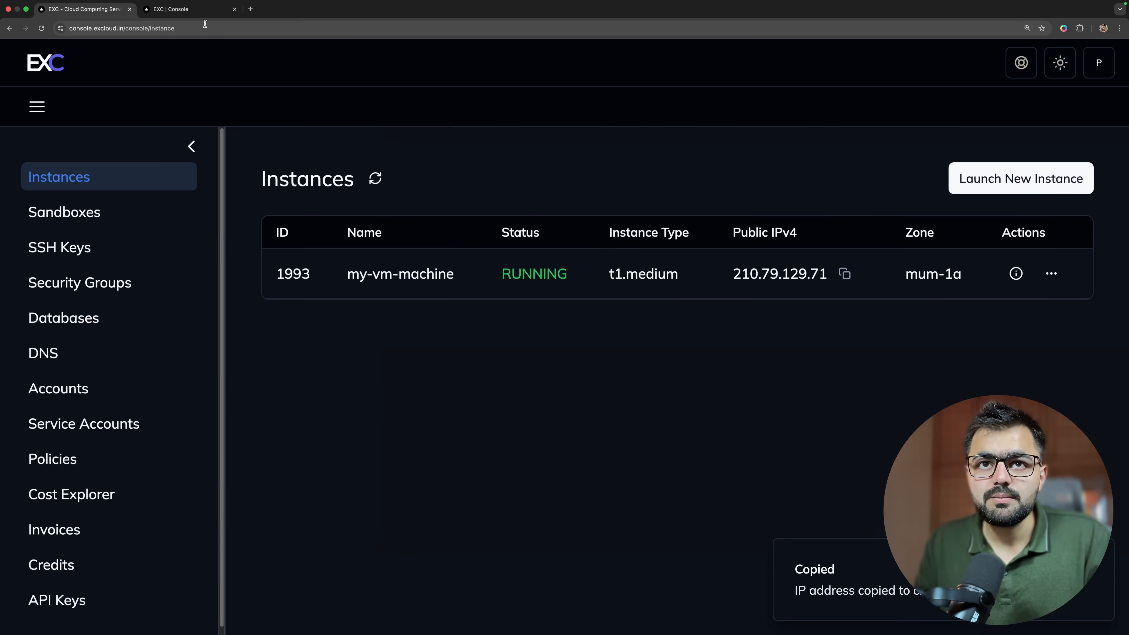
click(250, 9)
key(super+v)
key(Return)
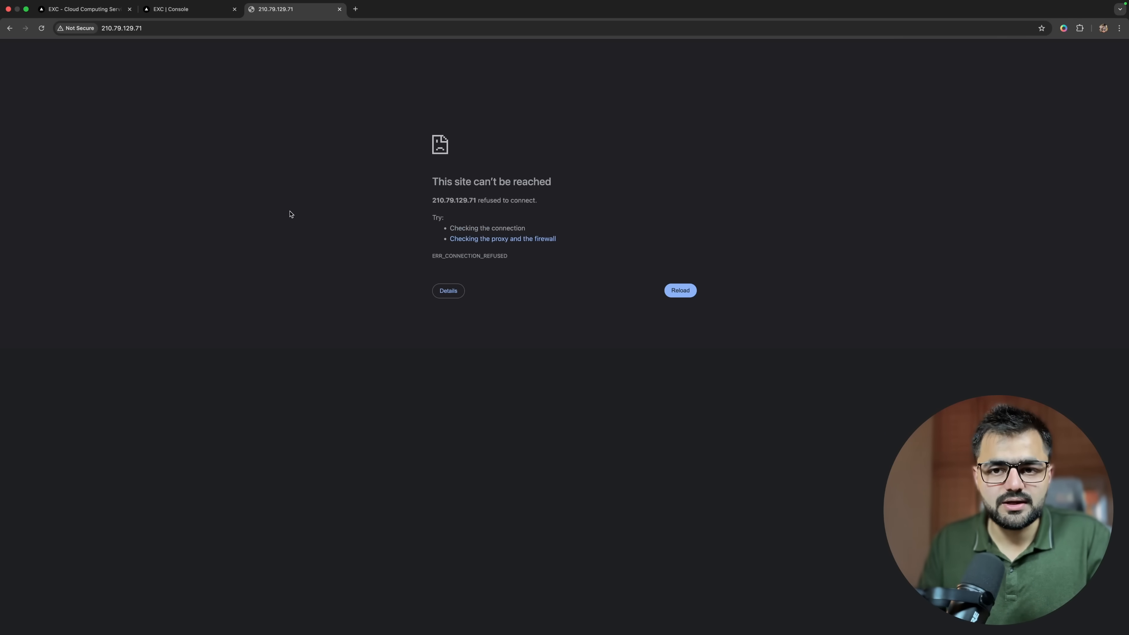
key(super+equal)
key(super+equal)
key(super+equal)
key(super+equal)
key(super+equal)
key(super+equal)
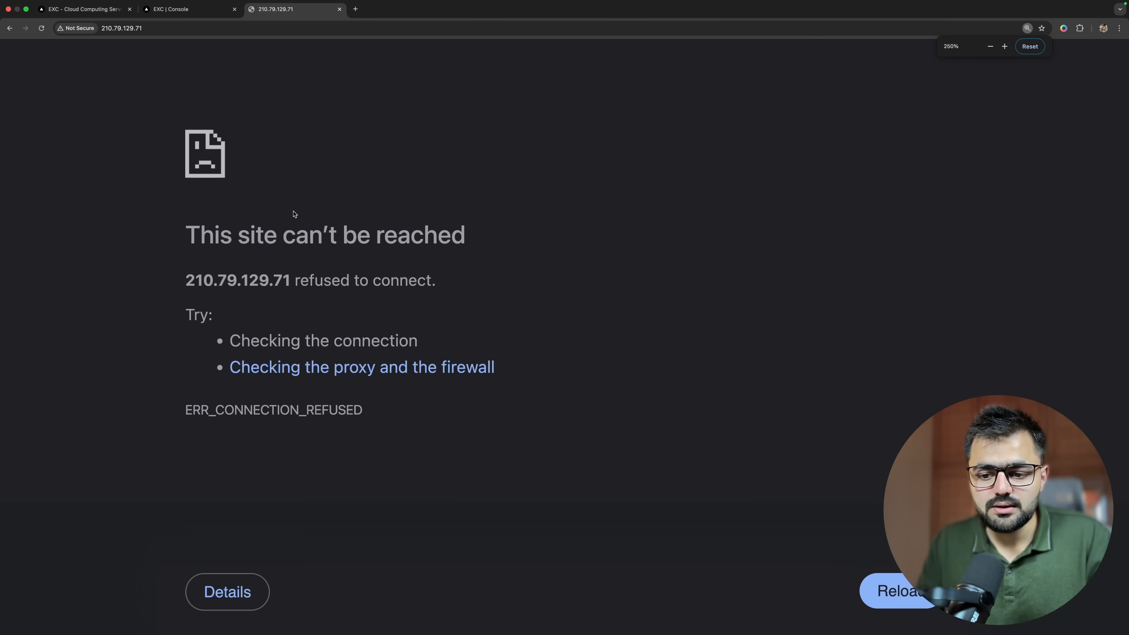
key(ctrl+Left)
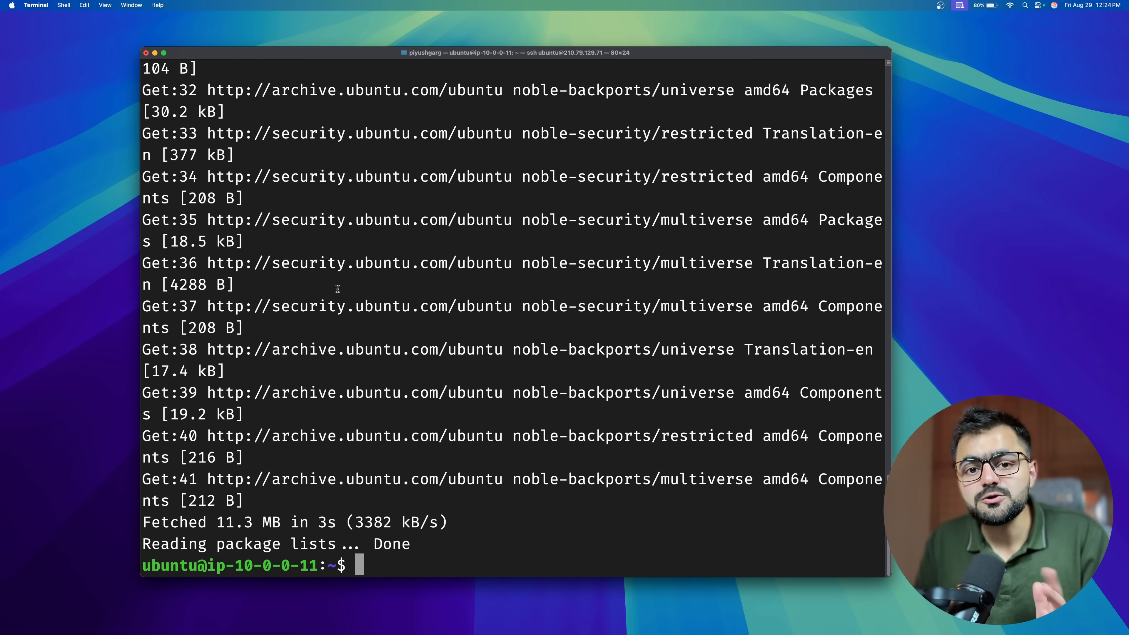
Search the web for "ubuntu docker" in a new browser tab and open Docker Docs' Install Docker Engine on Ubuntu page.
key(ctrl+Right)
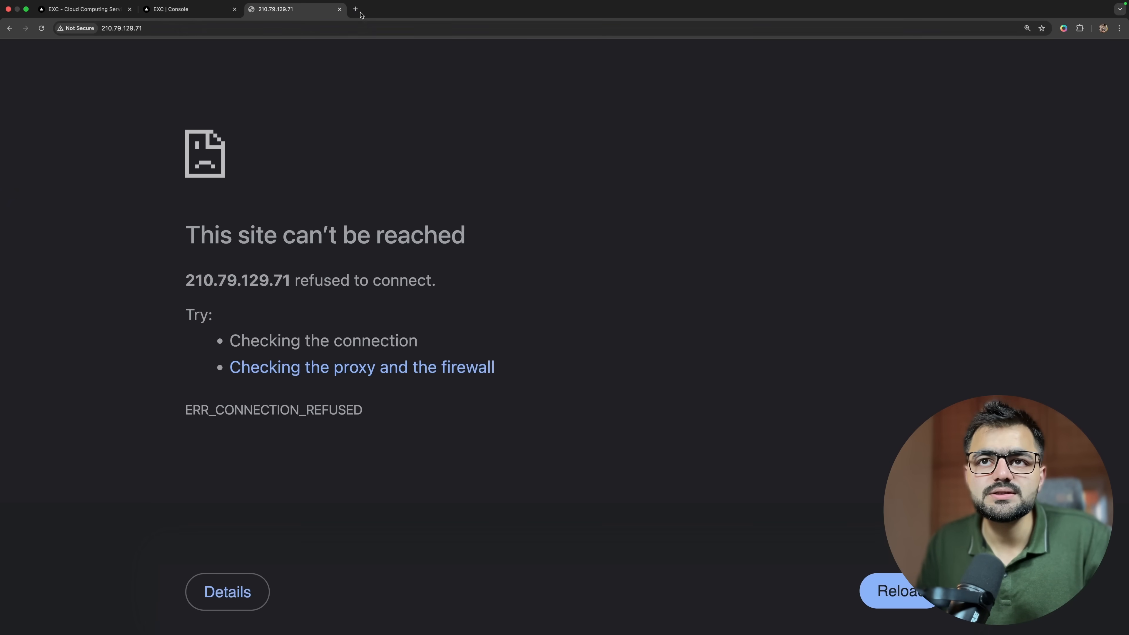
click(358, 10)
text(ubuntu docker)
key(Return)
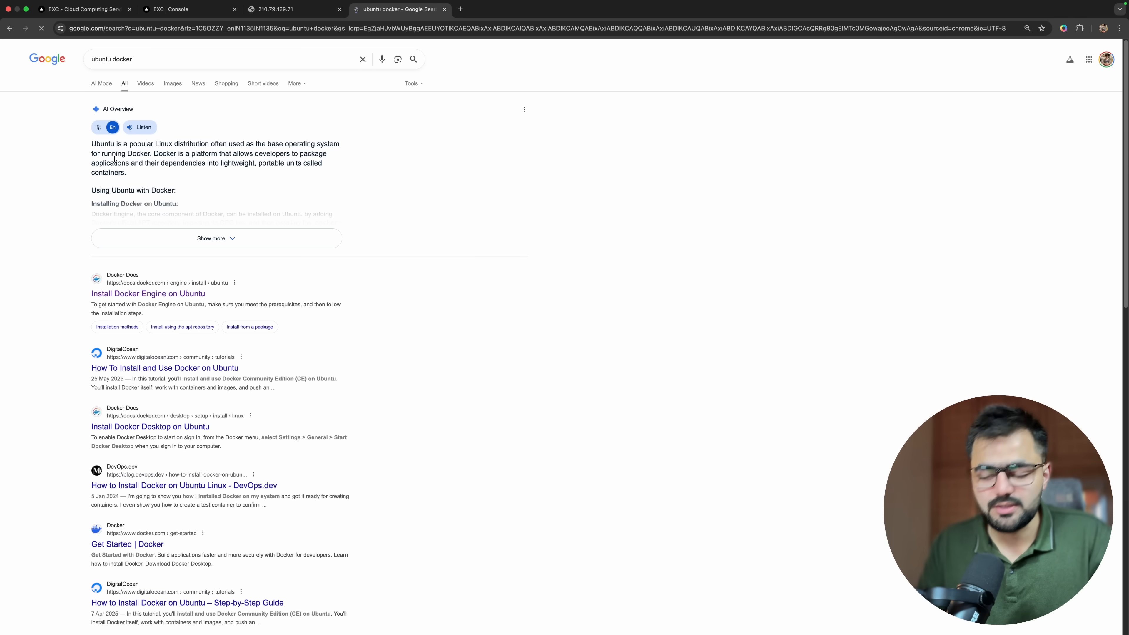
key(super+equal)
key(super+equal)
key(super+equal)
key(super+equal)
key(super+equal)
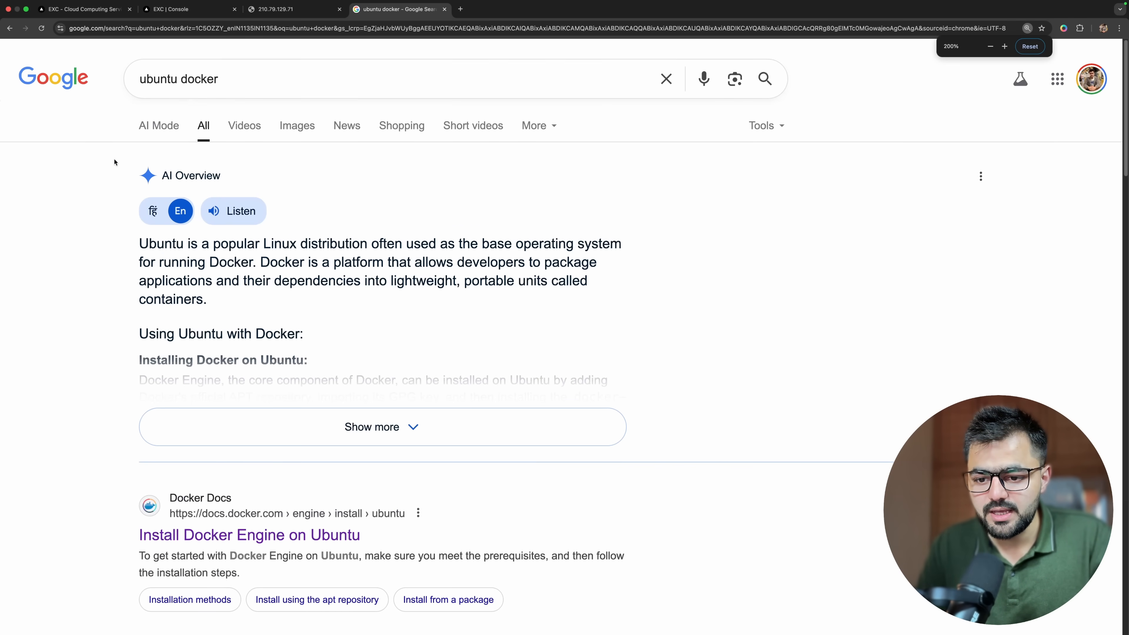
scroll(113, 173, down, 5)
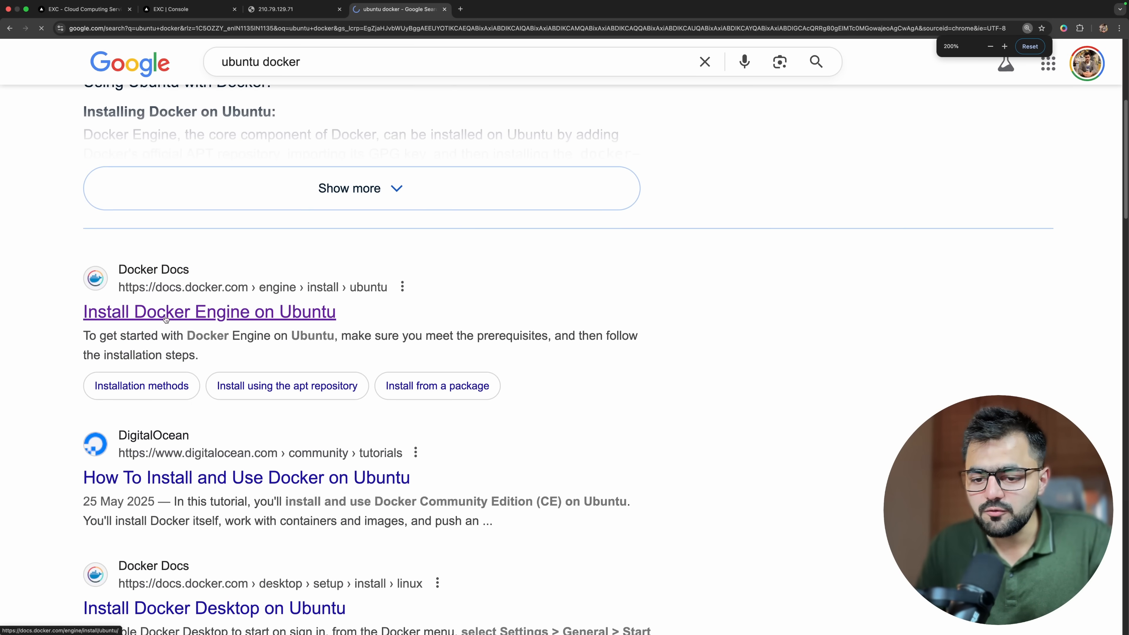
Copy the Docker Docs command that uninstalls all conflicting packages and run it in the VM's Terminal session.
scroll(545, 355, down, 3)
scroll(546, 355, down, 15)
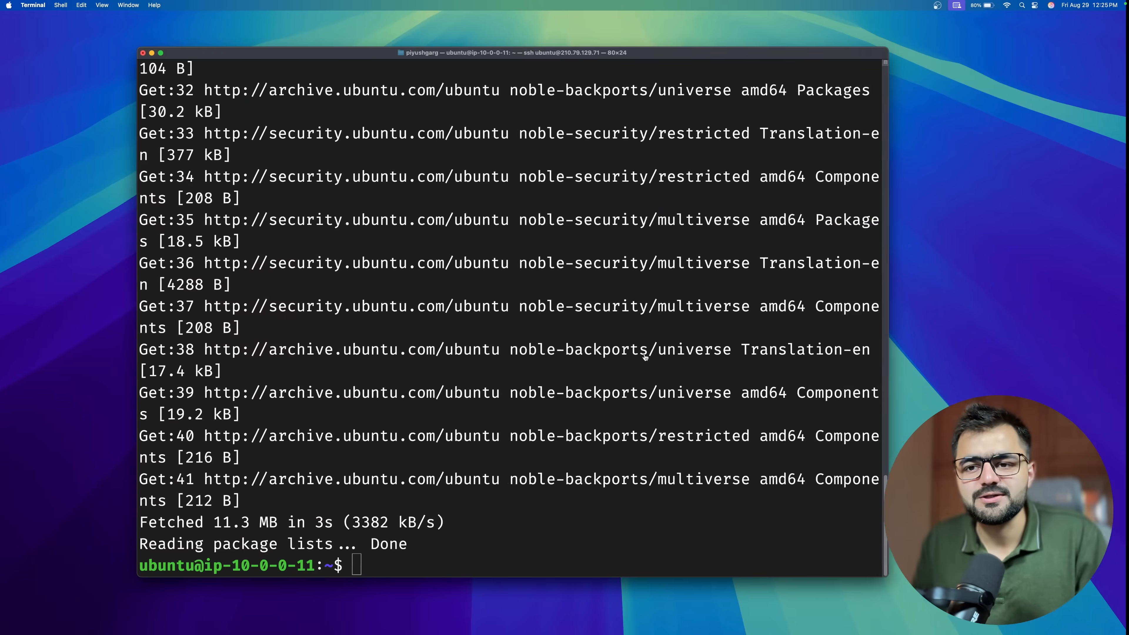
text(for pkg in docker.io docker-doc docker-compose docker-compose-v2 podman-docker containerd runc; do sudo apt-get remove $pkg; done)
key(Return)
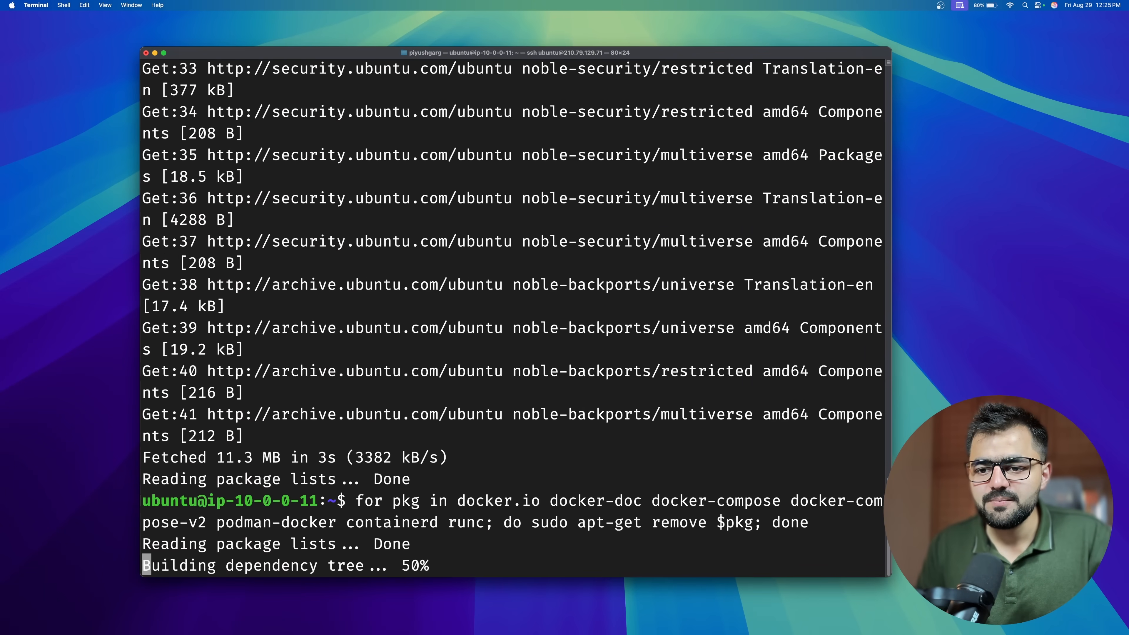
Copy the commands for setting up Docker's apt repository from Docker Docs and run them in the VM's Terminal session.
key(ctrl+Right)
scroll(540, 400, down, 15)
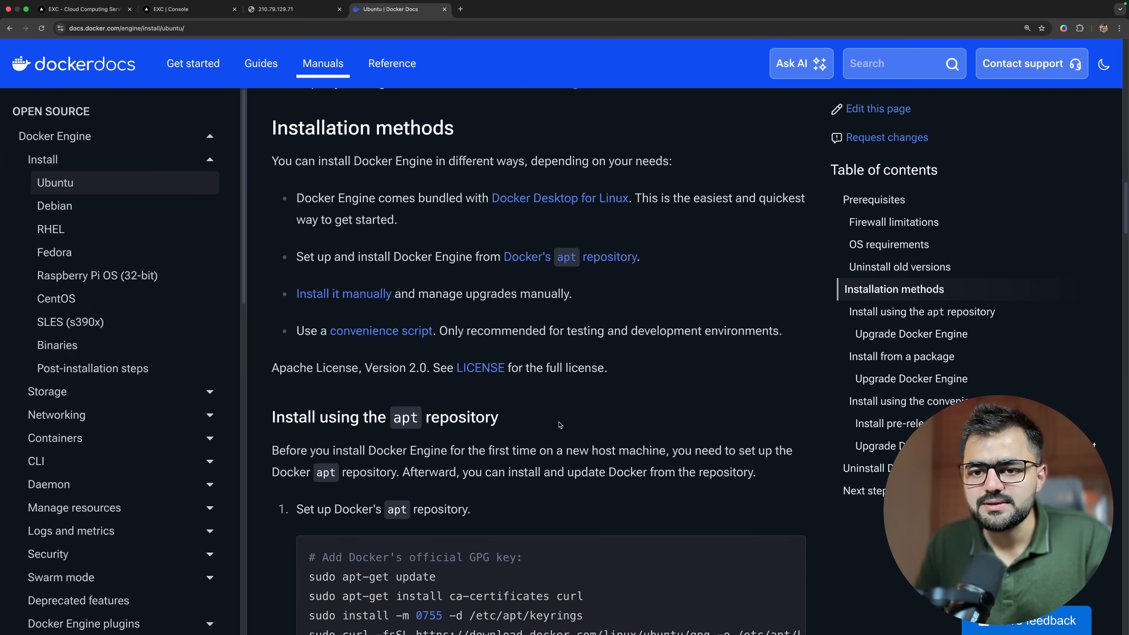
scroll(558, 422, down, 2)
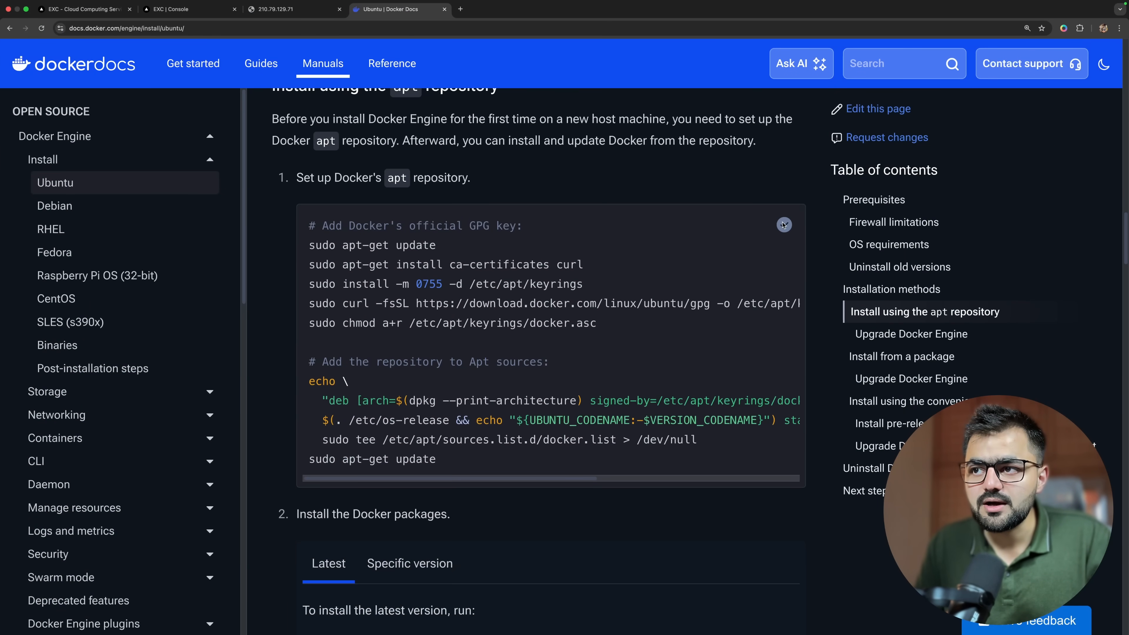
key(ctrl+Left)
key(super+v)
key(Return)
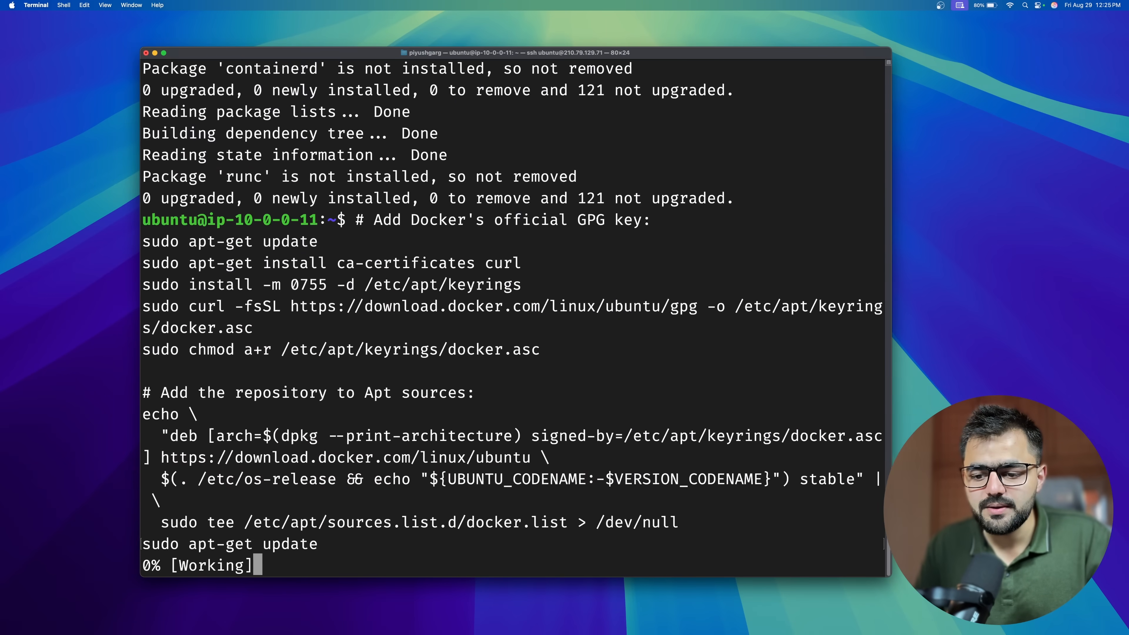
Copy the install command for the latest Docker packages from Docker Docs, run it on the VM in Terminal and accept the installation.
key(ctrl+Right)
scroll(344, 352, down, 5)
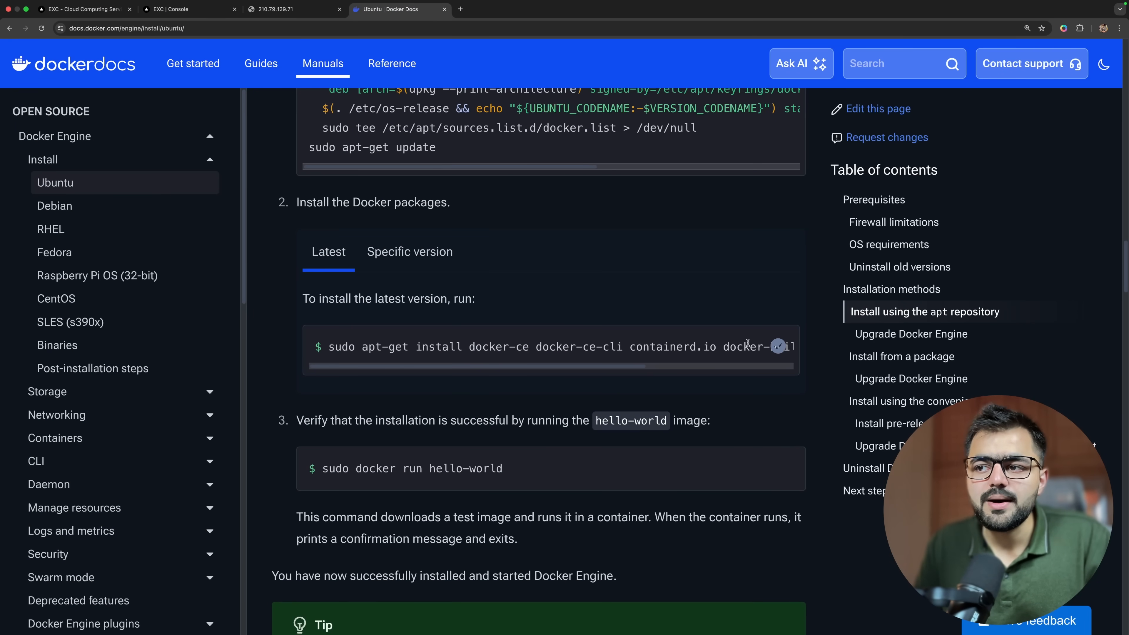
key(ctrl+Left)
text(sudo apt-get install docker-ce docker-ce-cli containerd.io docker-buildx-plugin docker-compose-plugin)
key(Return)
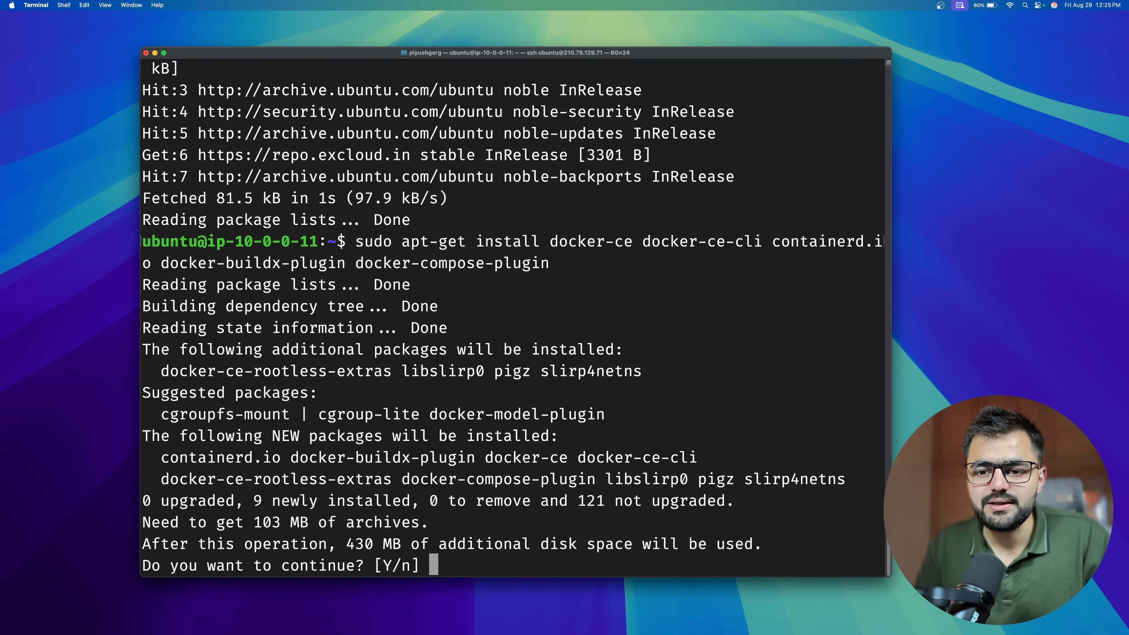
key(Return)
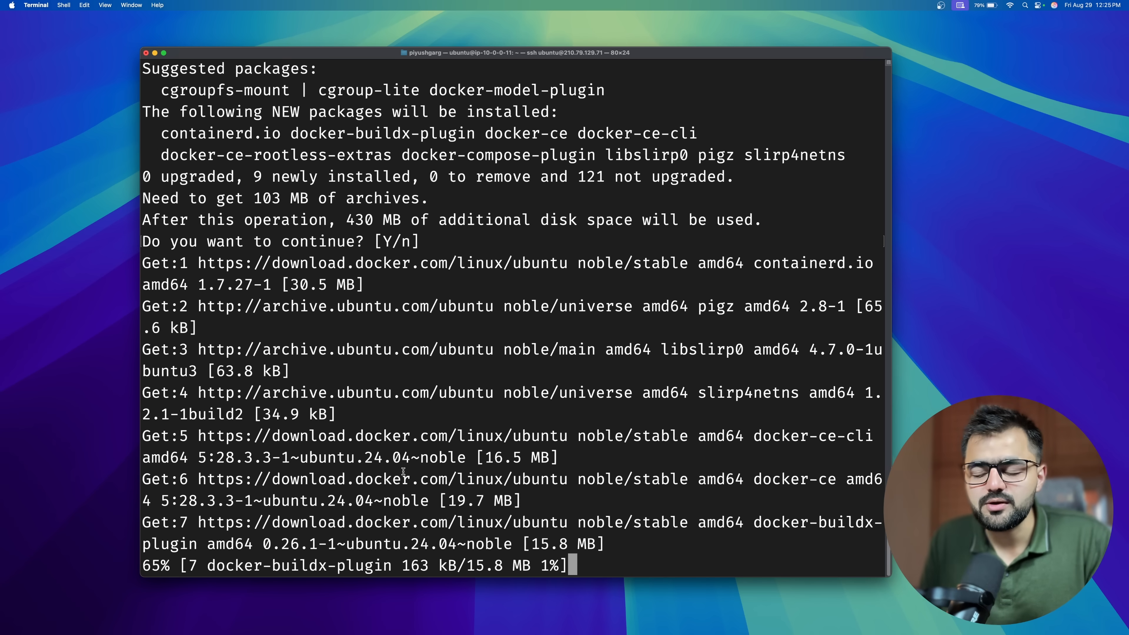
Review the 210.79.129.71 page in the browser and return to the VM's Terminal session.
key(ctrl+Right)
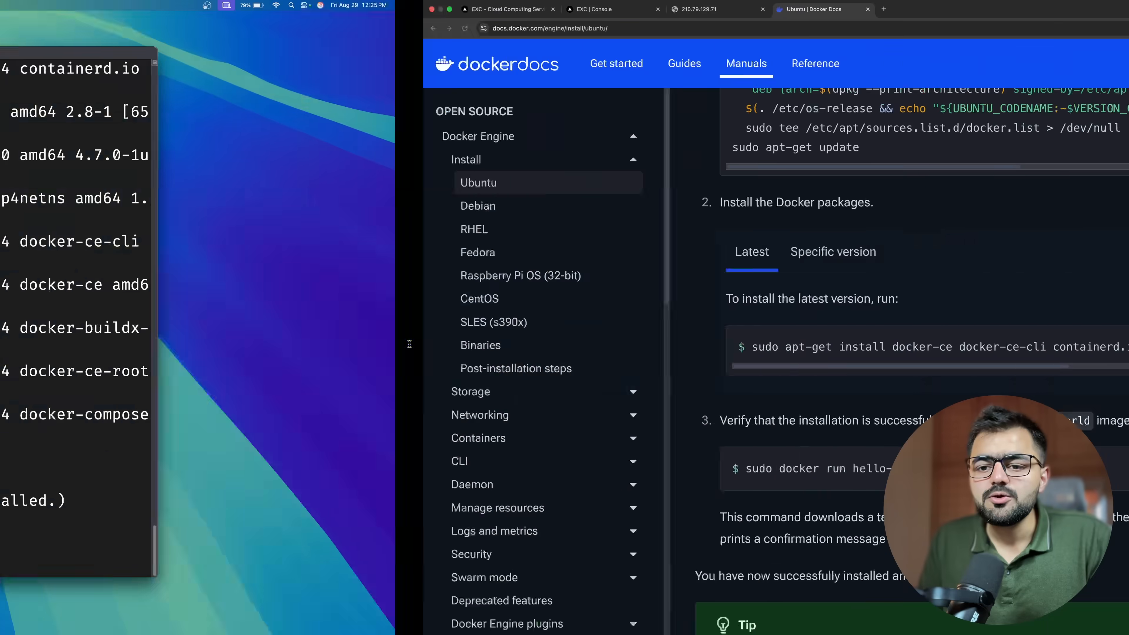
click(307, 9)
triple_click(413, 403)
click(414, 403)
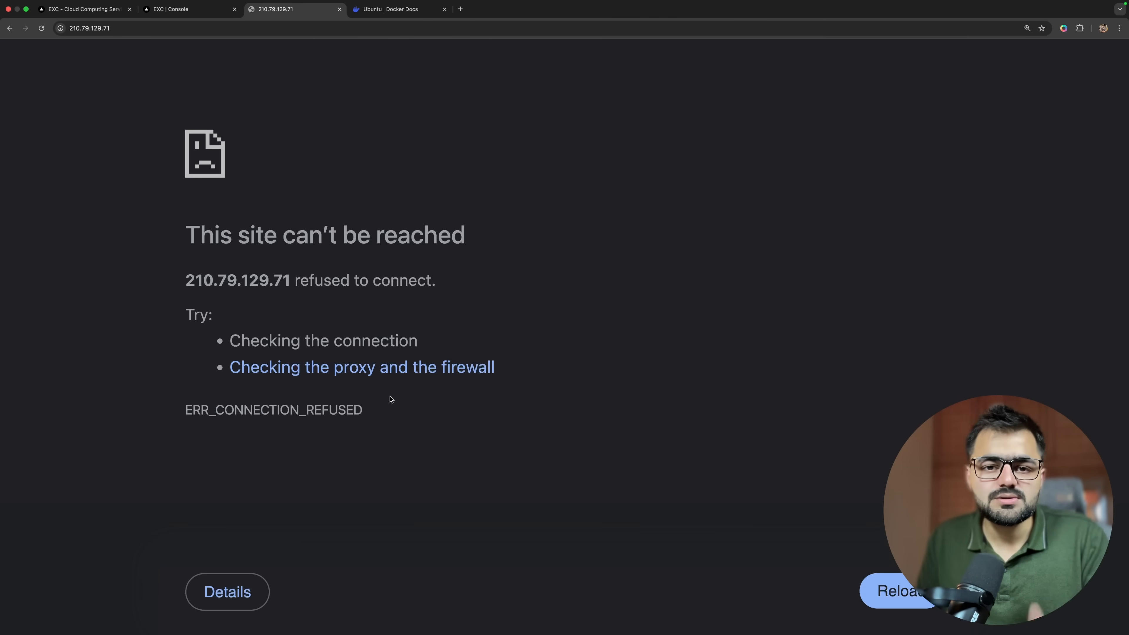
key(ctrl+Left)
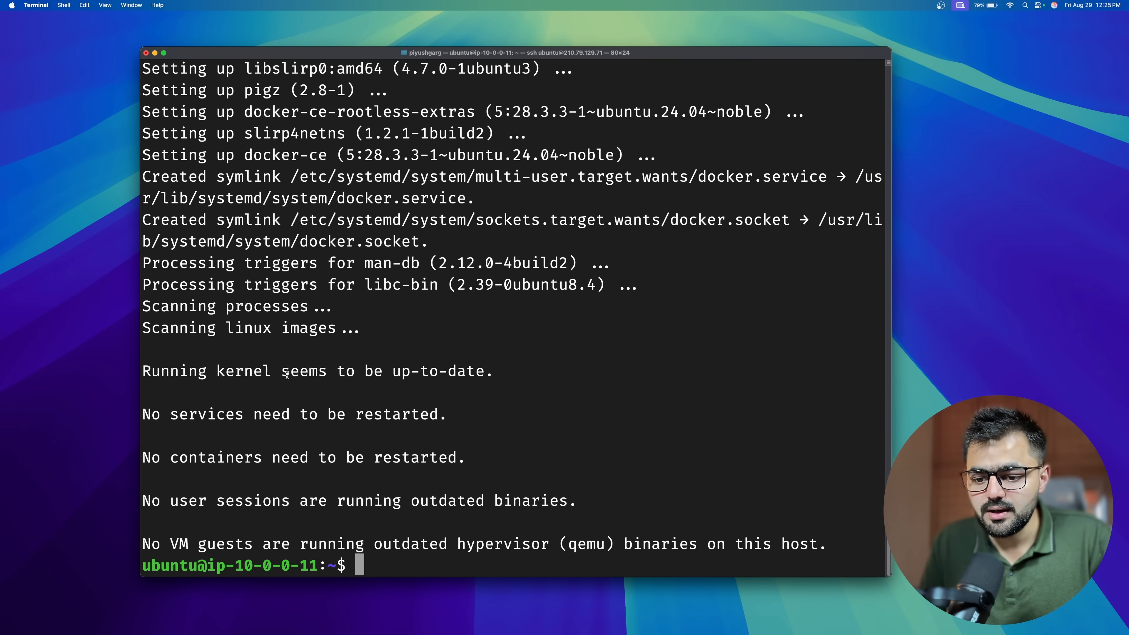
Clear the terminal screen, enlarge its text and run sudo docker run --rm -p 80:80 nginx on the VM.
text(sudo)
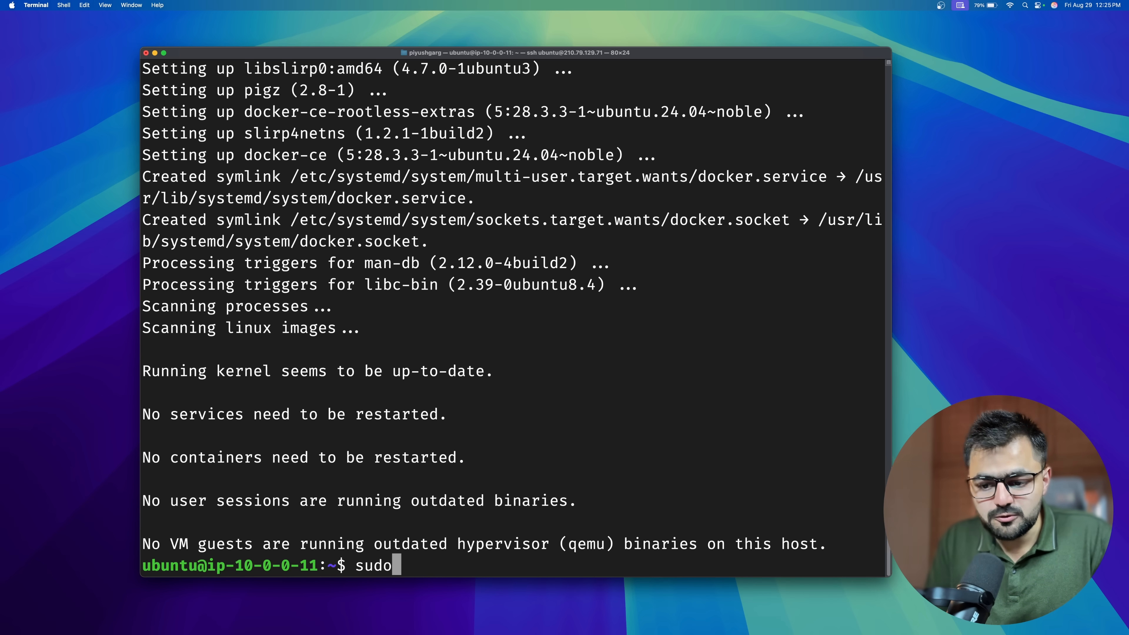
key(ctrl+l)
key(super+equal)
key(super+equal)
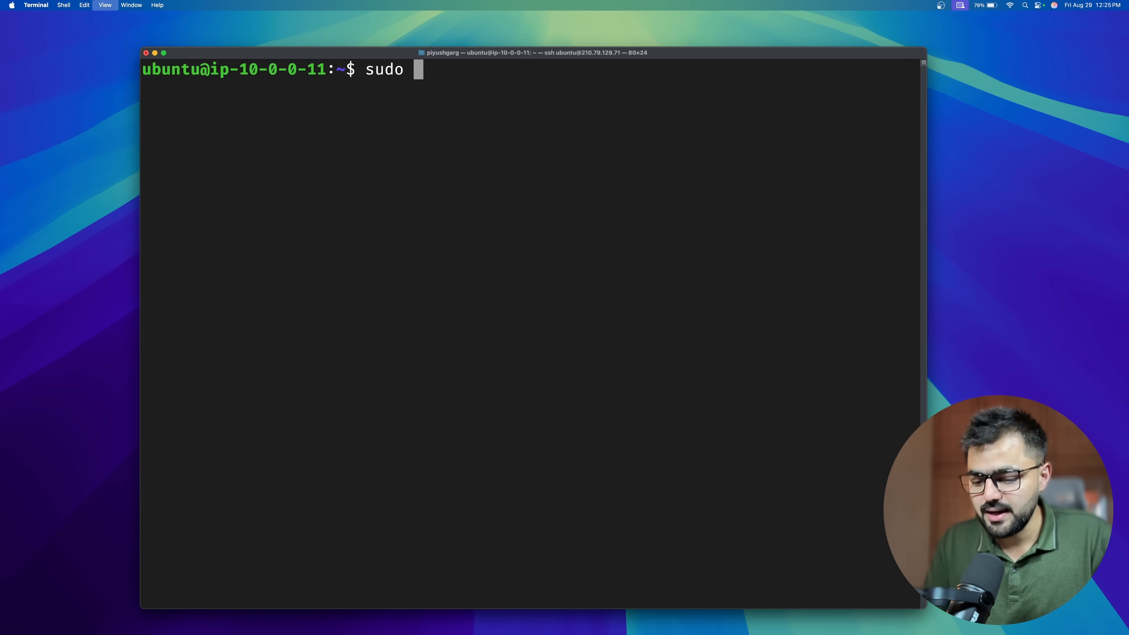
text(dock)
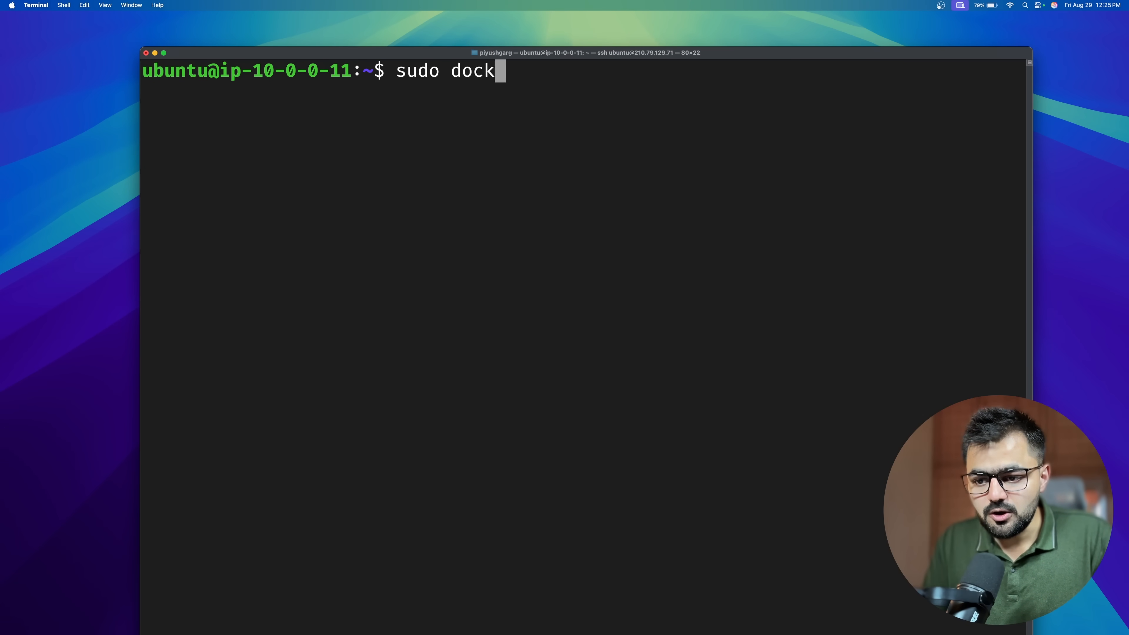
text(er run --)
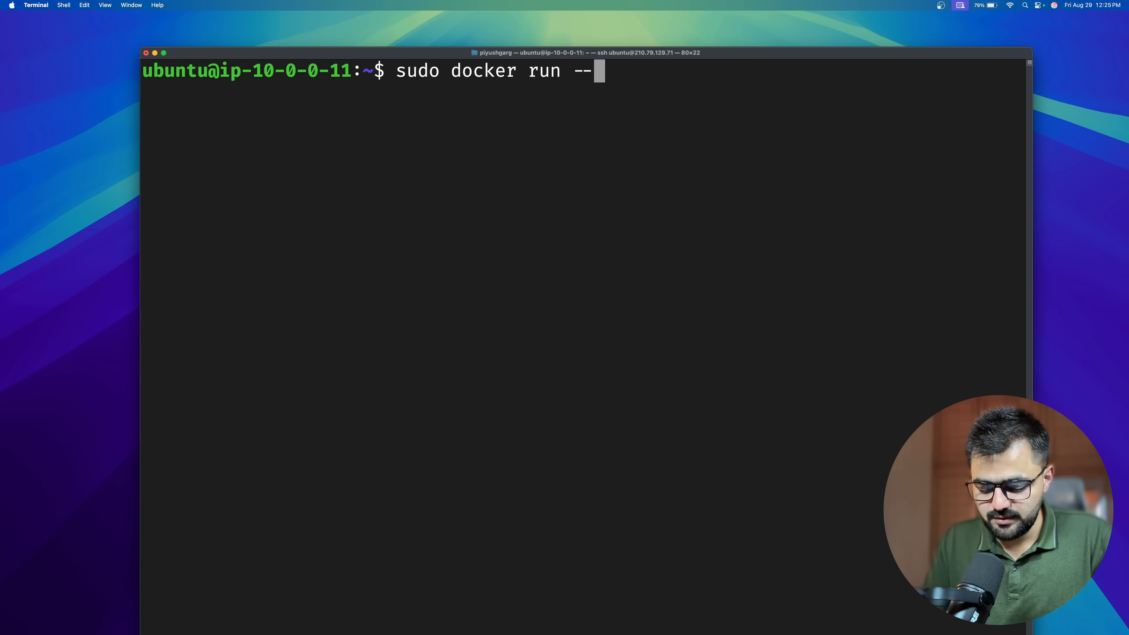
text(rm -)
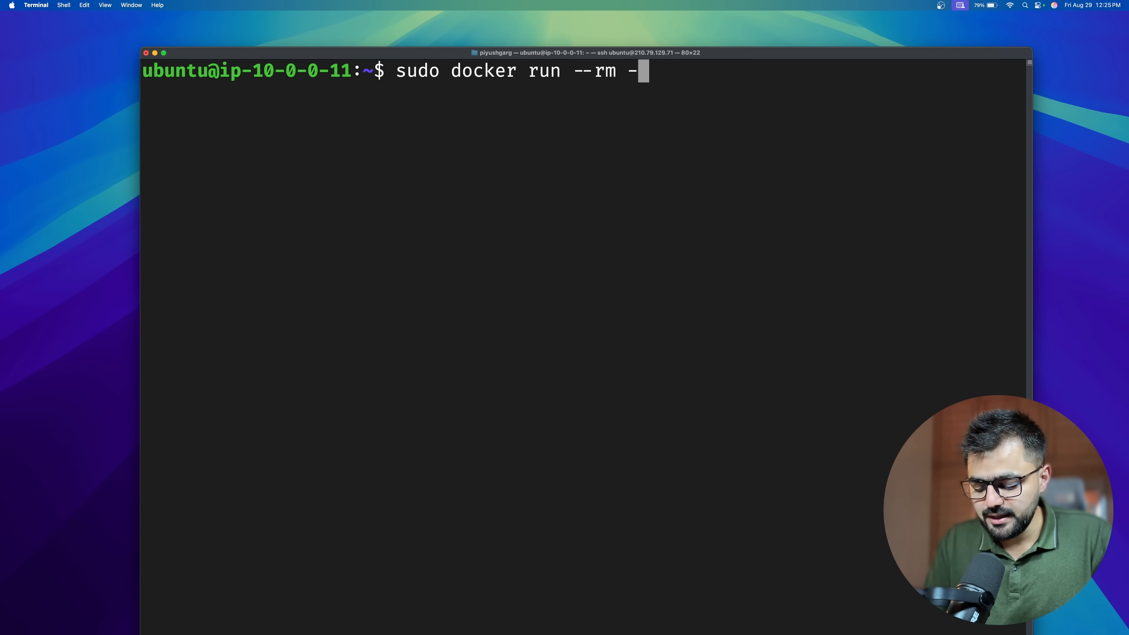
text(p 08:)
key(BackSpace)
key(BackSpace)
key(BackSpace)
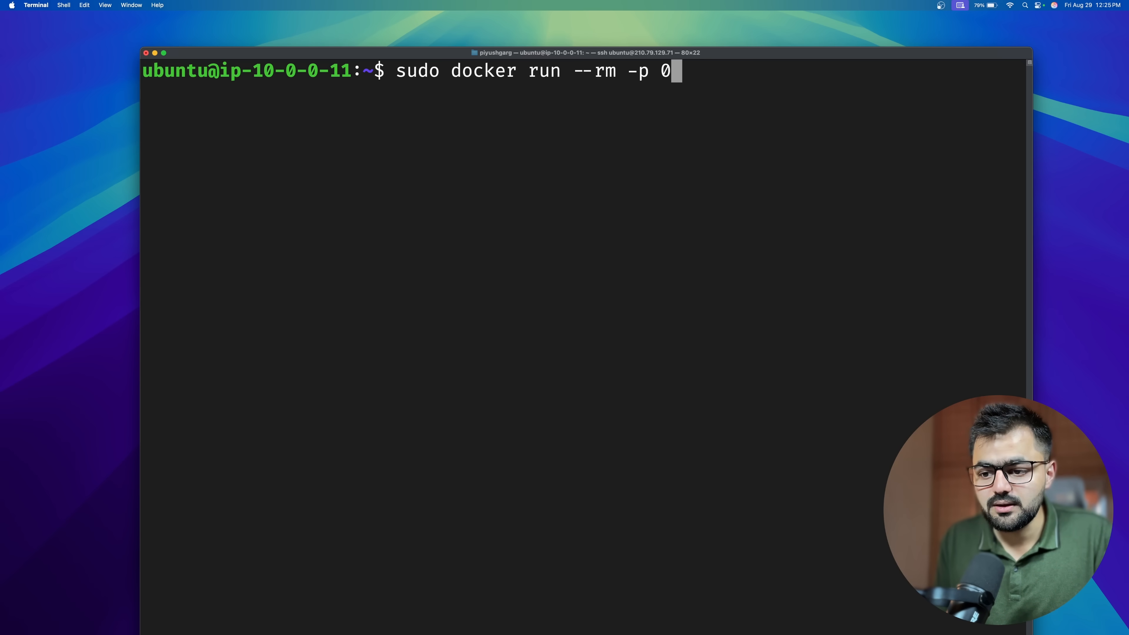
text(80:80 ngin)
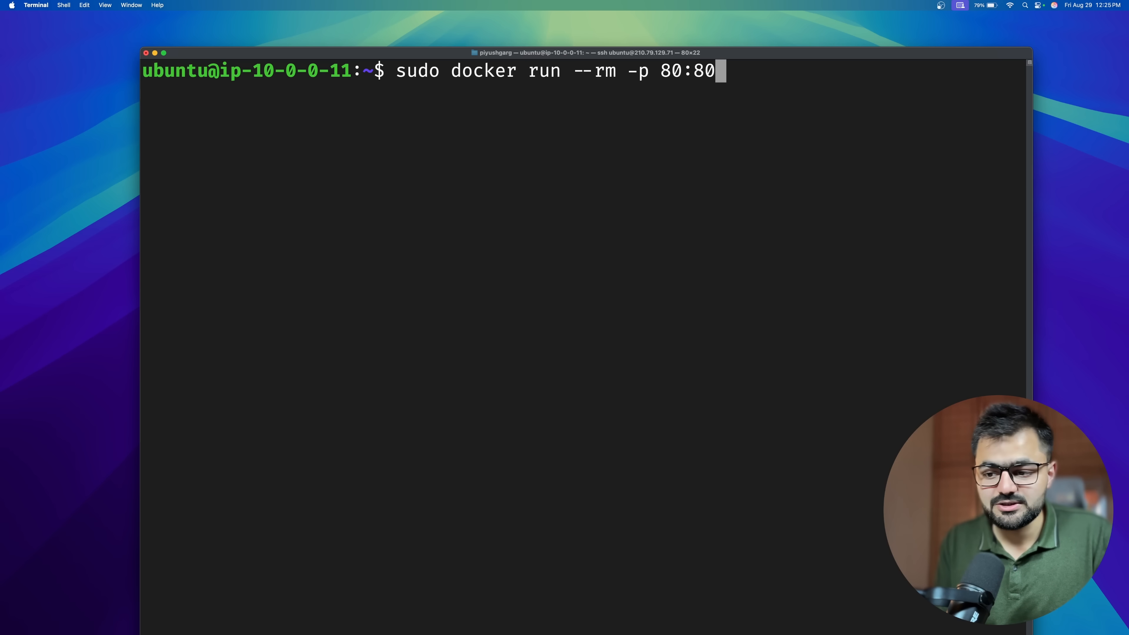
text(x)
key(Return)
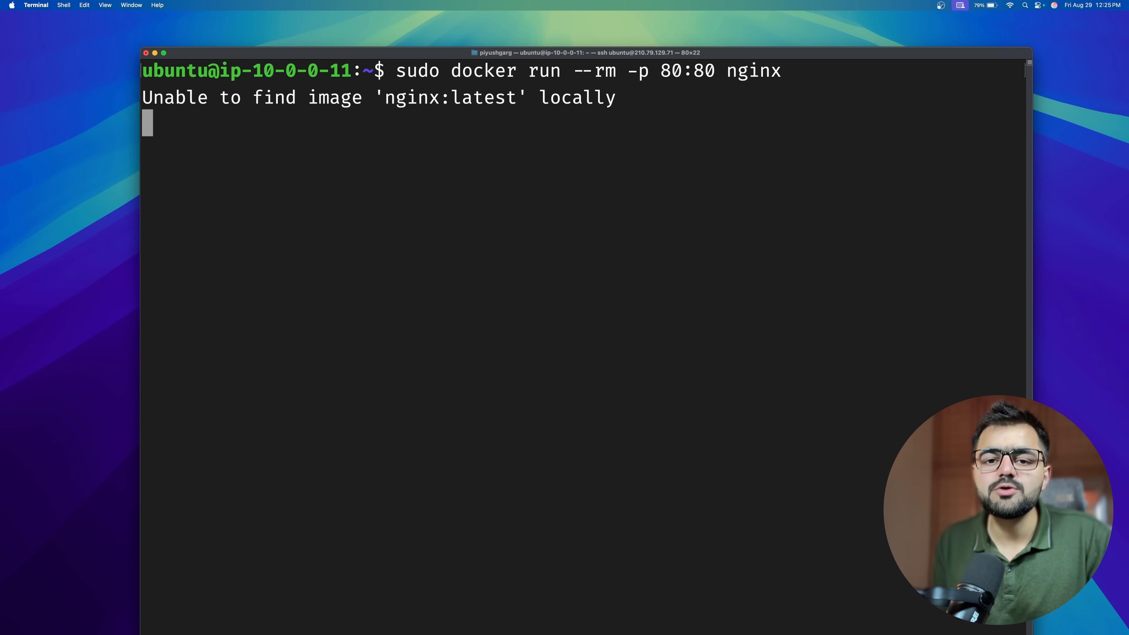
drag(341, 135, 582, 308)
click(521, 190)
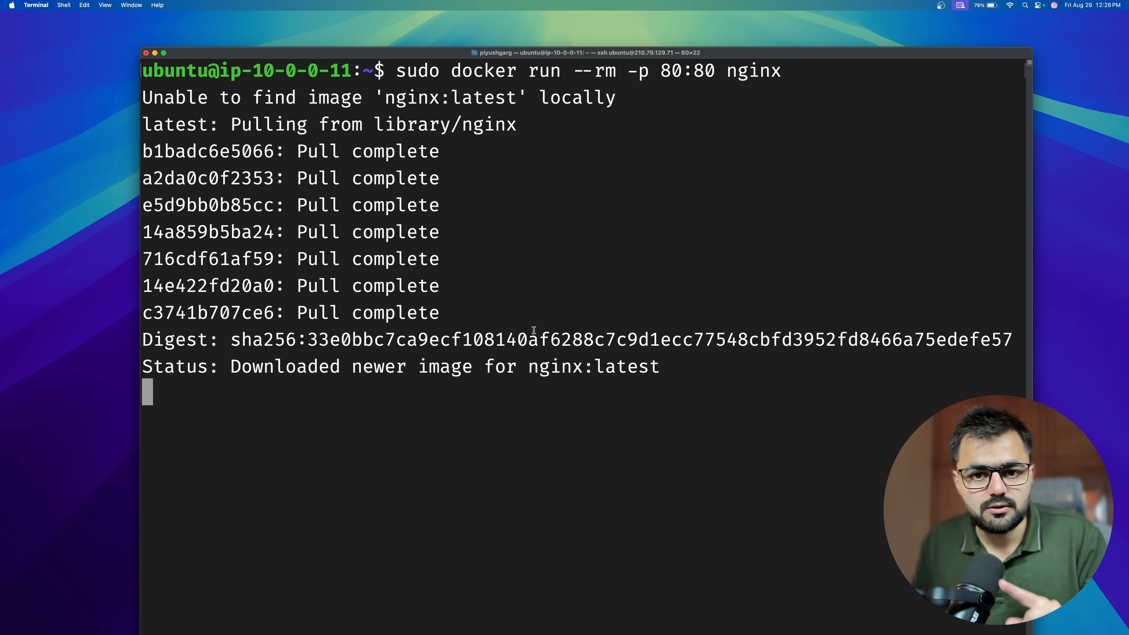
Switch to the browser and reload the 210.79.129.71 page to check the nginx server.
key(ctrl+Right)
click(869, 591)
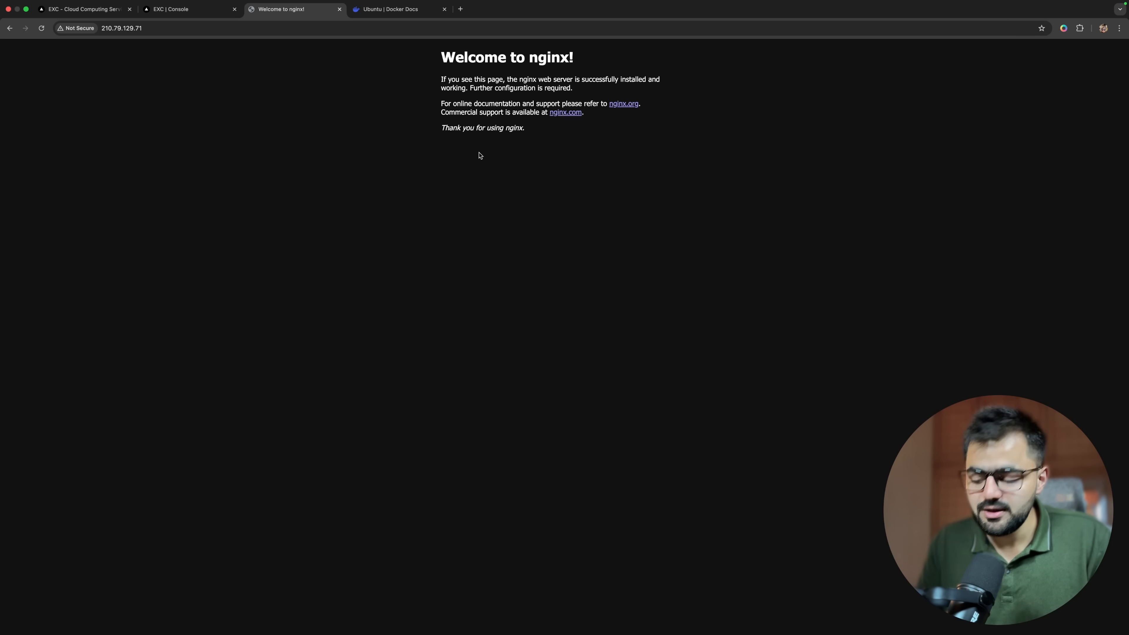
Enlarge the nginx welcome page, return to the Terminal session and stop the running nginx container.
key(super+equal)
key(super+equal)
key(super+equal)
key(super+equal)
key(super+equal)
key(super+equal)
key(super+equal)
key(super+equal)
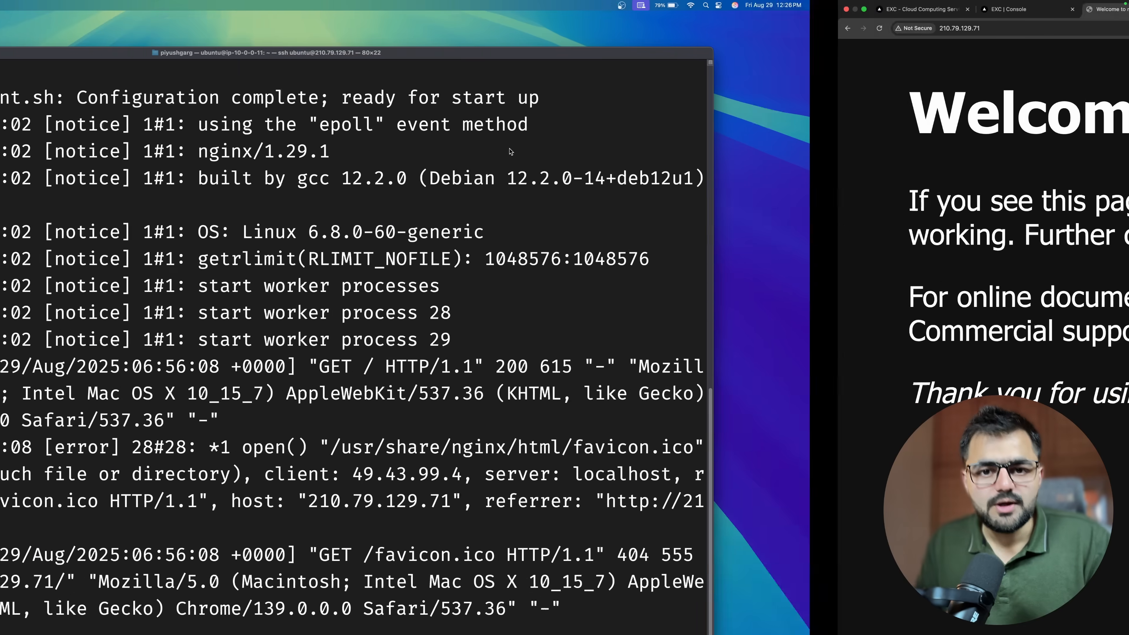
key(super+minus)
key(super+minus)
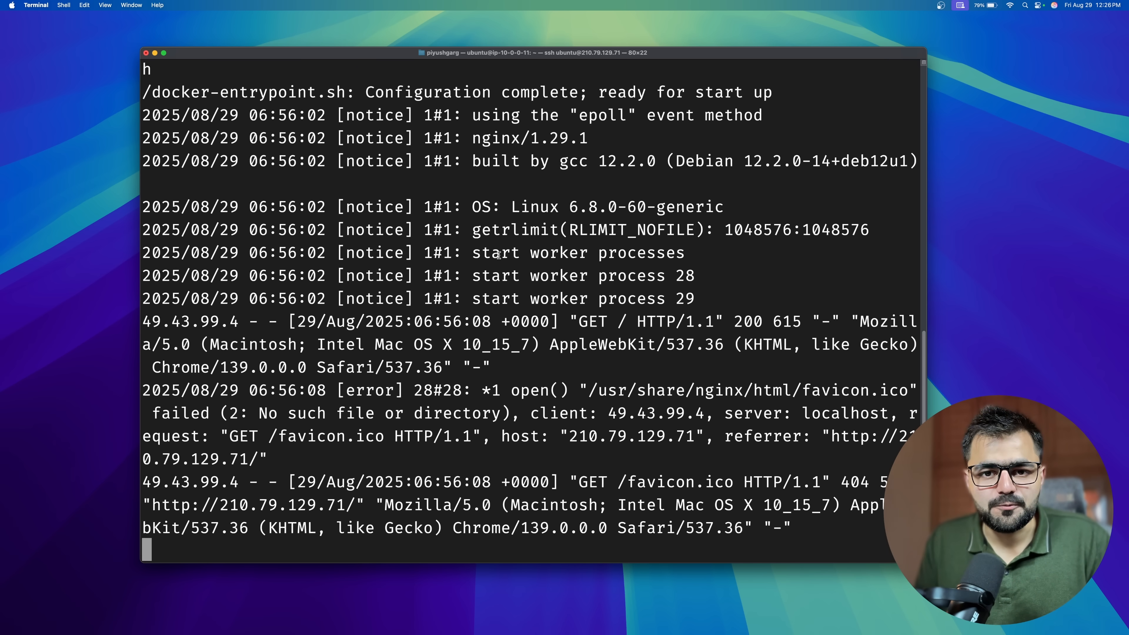
key(ctrl+c)
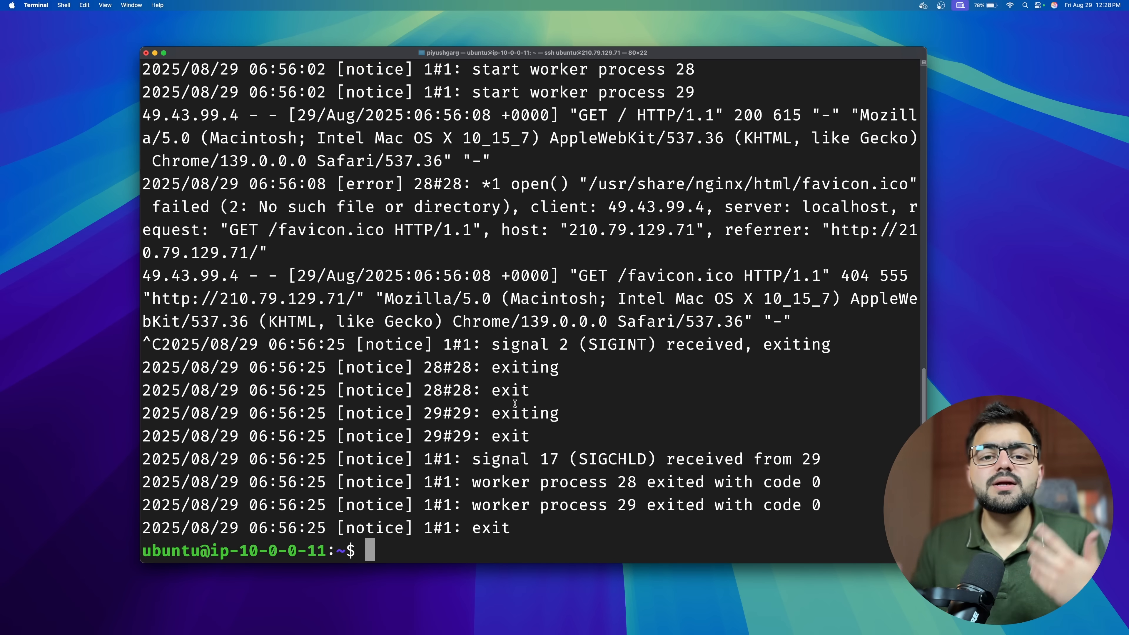
drag(510, 528, 272, 490)
click(289, 486)
Switch back to the browser and open the Instances list in the EXC console.
key(ctrl+Right)
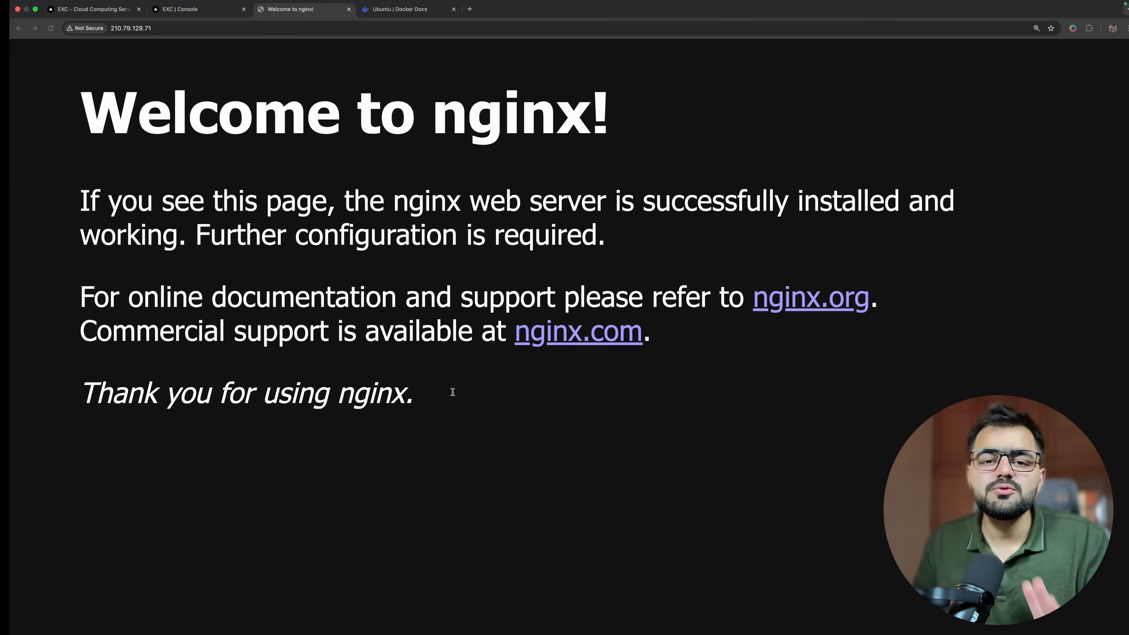
click(147, 12)
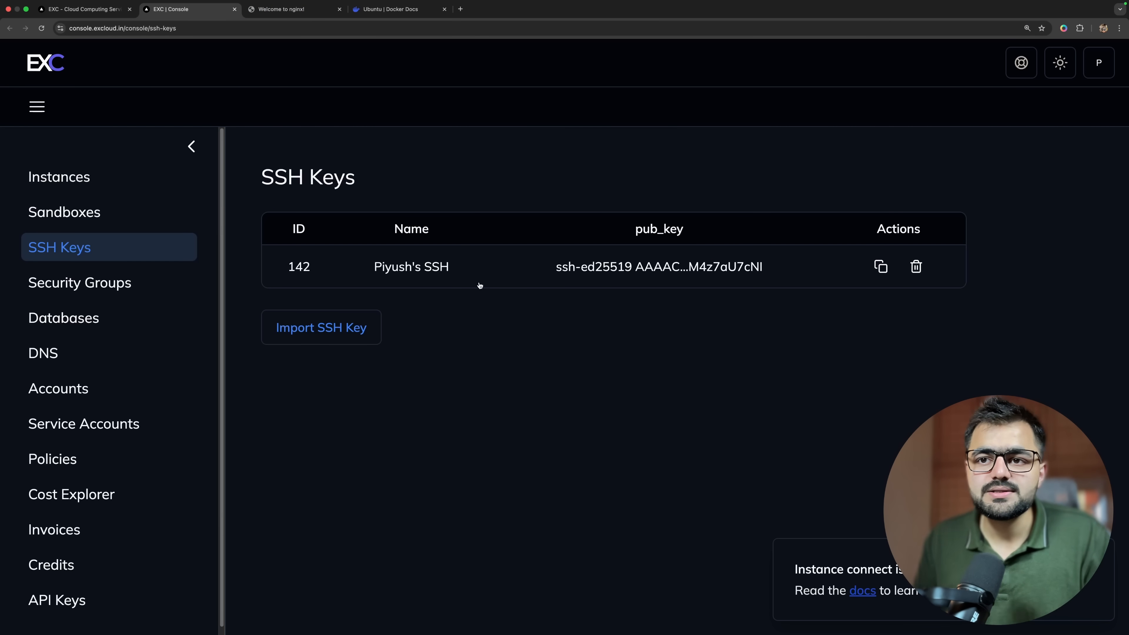
click(112, 189)
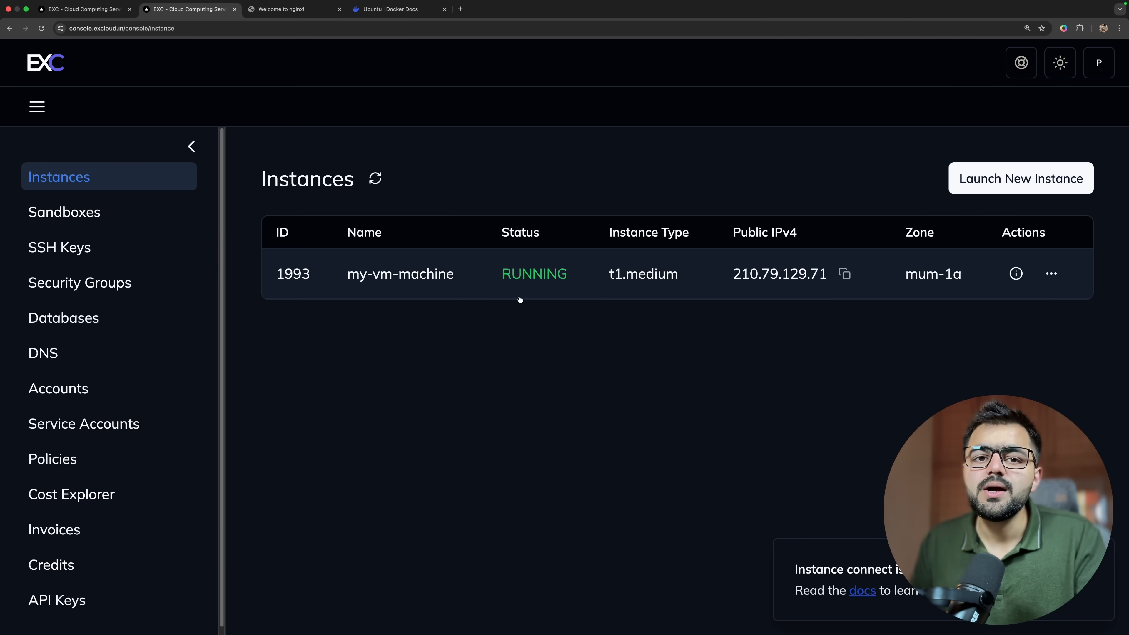
Start a new database cluster in the EXC console and name it my-postgres.
click(66, 329)
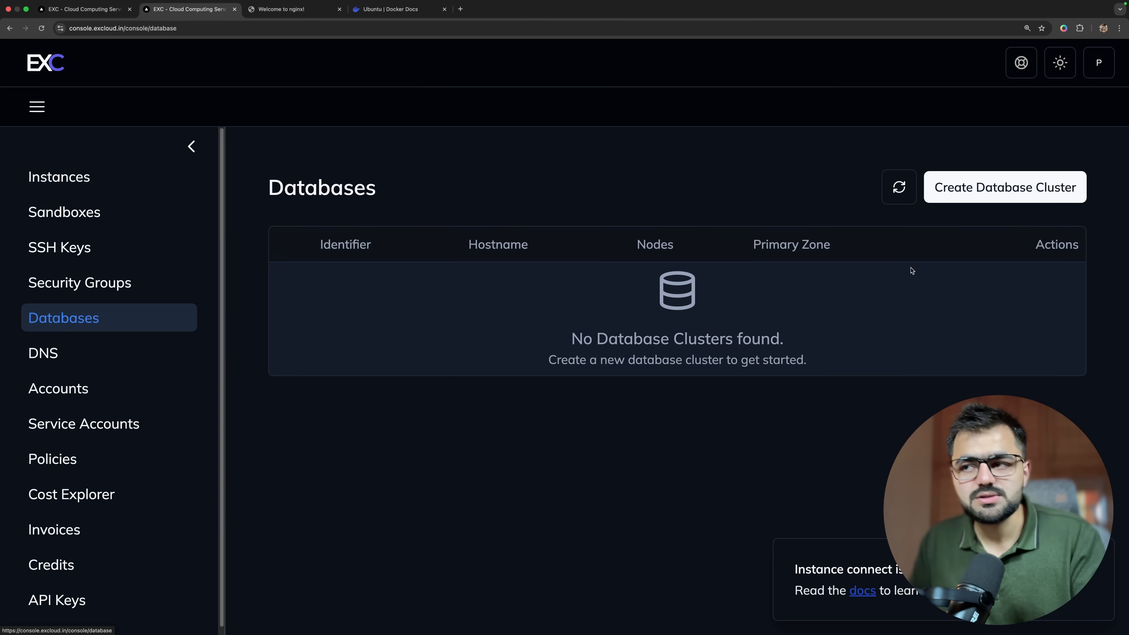
click(989, 190)
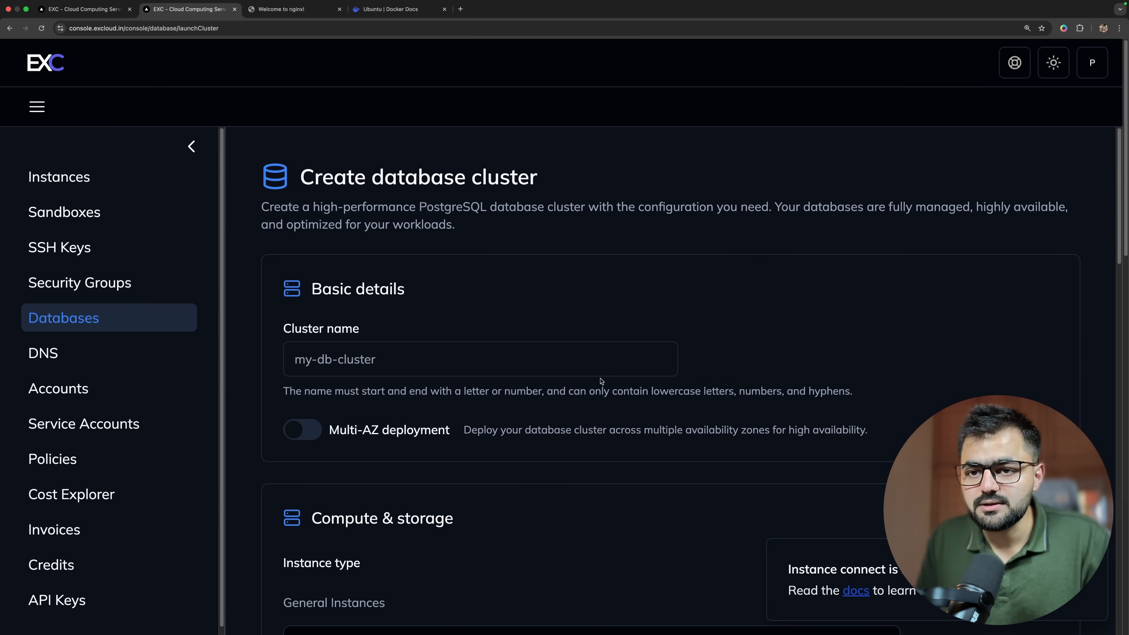
click(354, 356)
text(my-postgres)
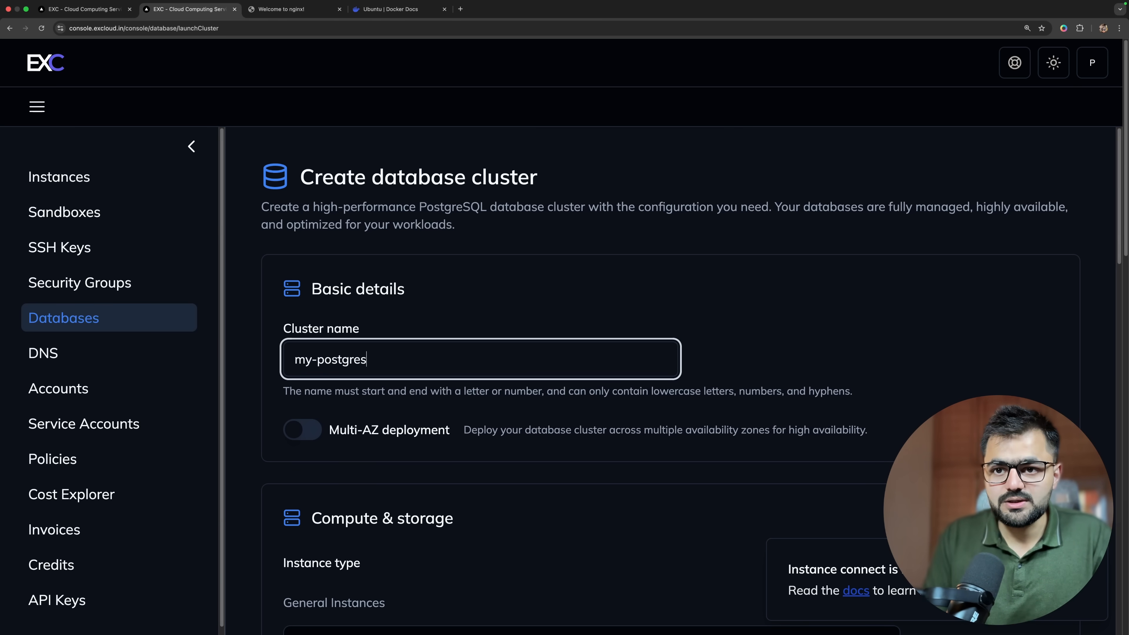
Review the compute options for the database cluster and choose the t1.small instance type.
scroll(402, 426, down, 4)
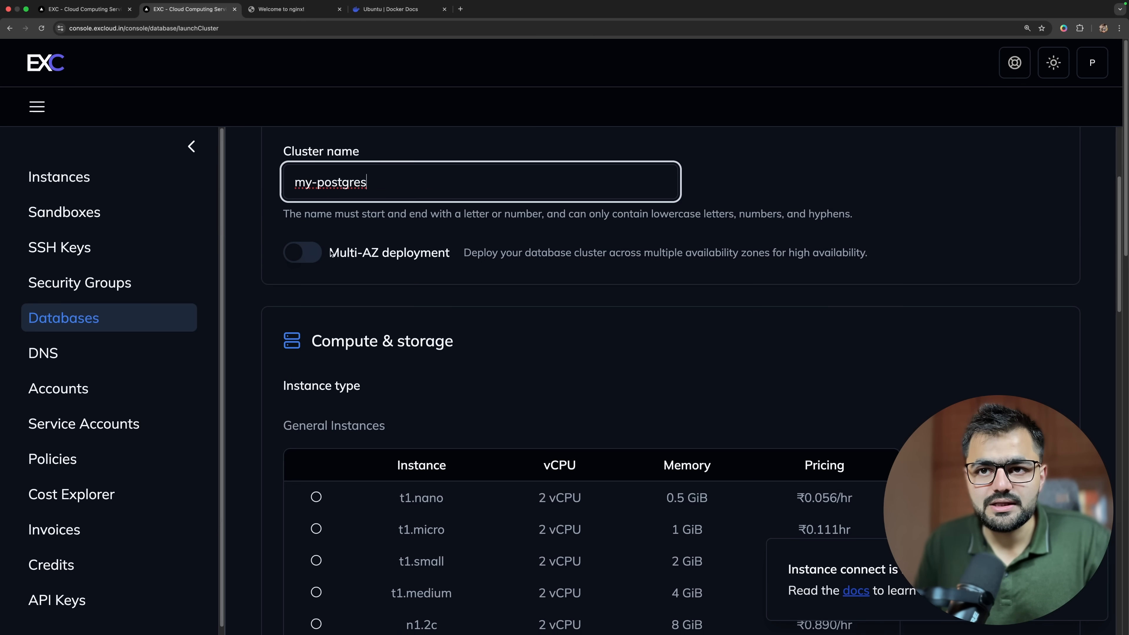
scroll(515, 319, down, 4)
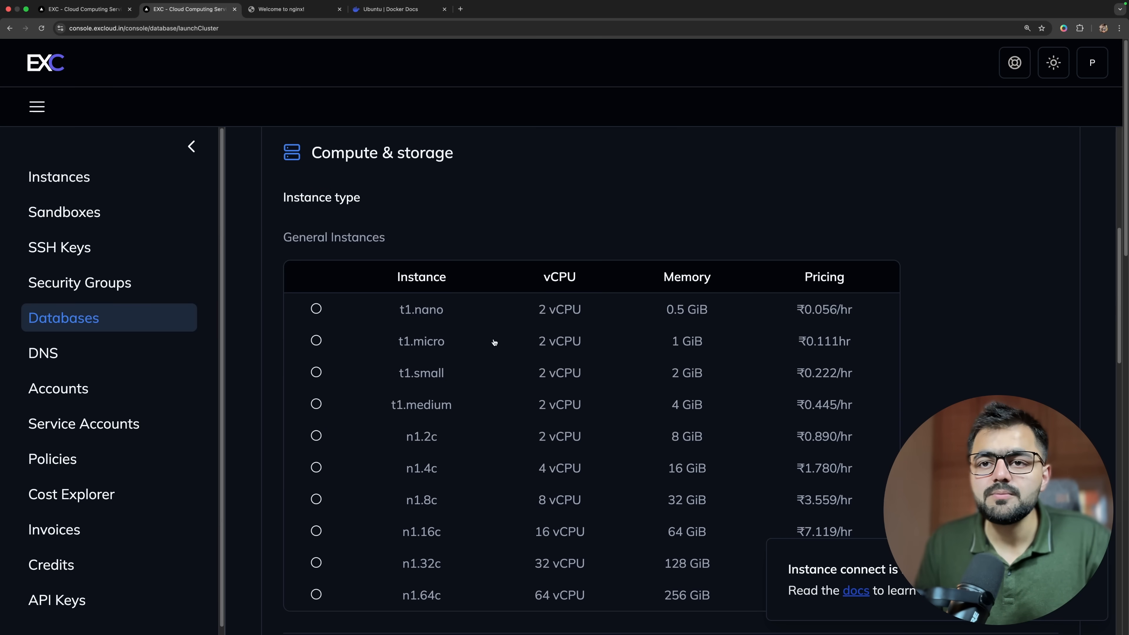
scroll(543, 267, down, 3)
scroll(504, 257, up, 2)
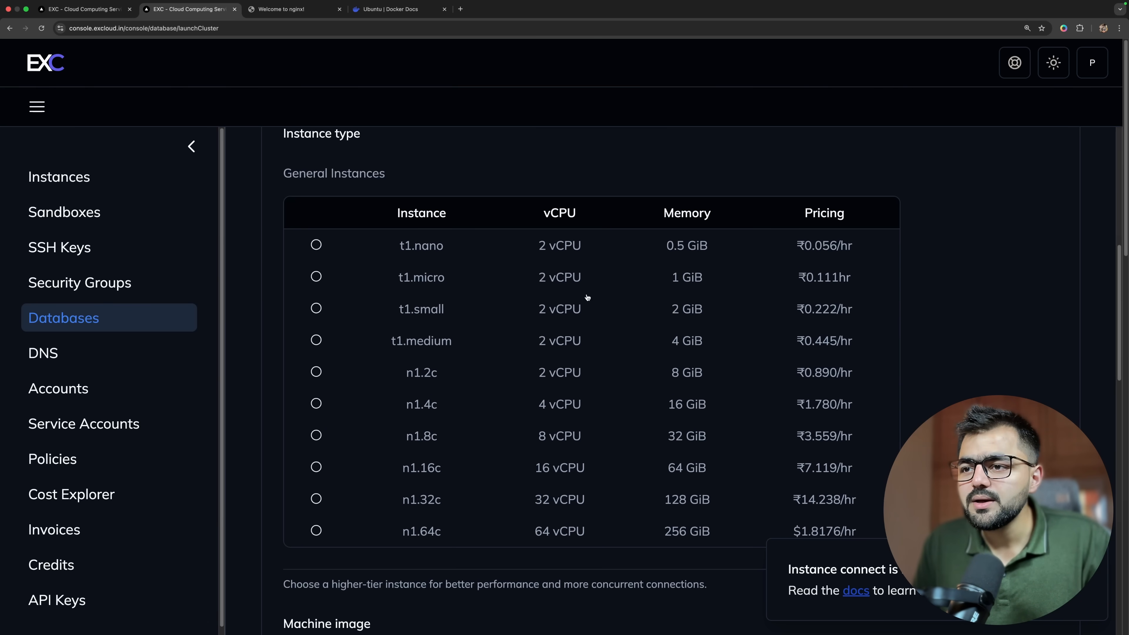
scroll(888, 318, up, 5)
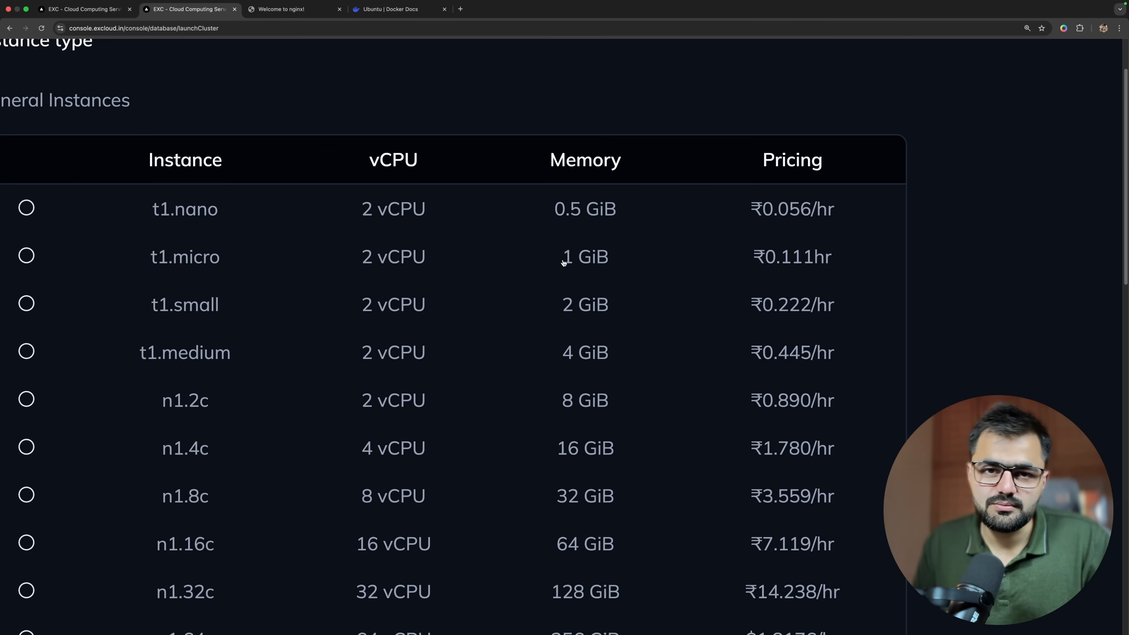
click(191, 304)
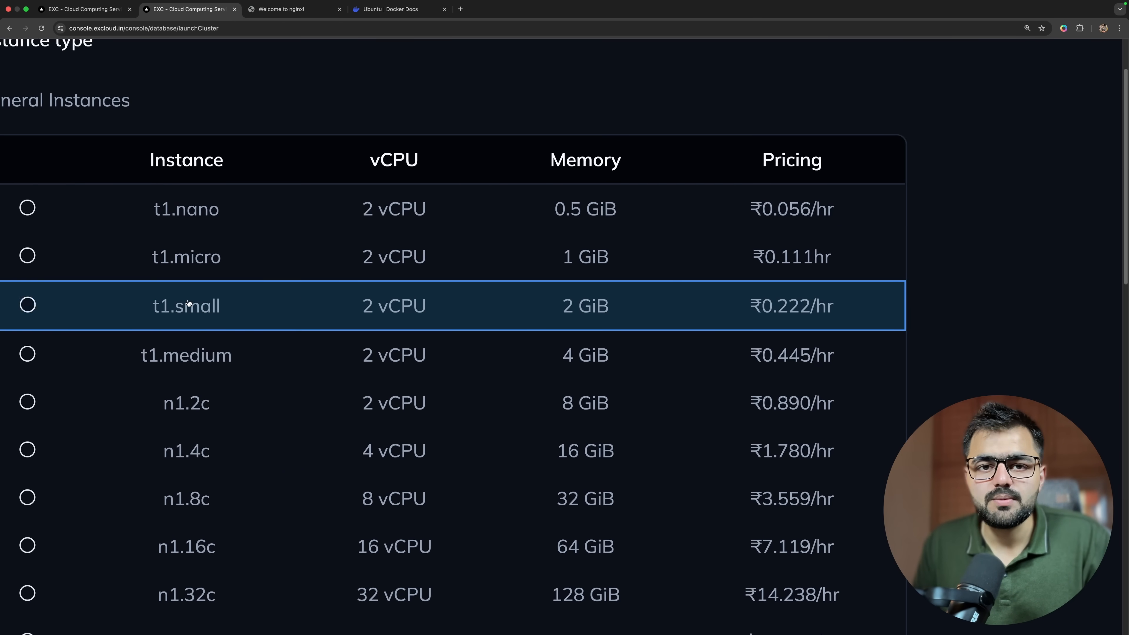
Set the database cluster's network to 109 - 10.0.0.0/16 and its security group to DEFAULT.
scroll(301, 303, down, 5)
scroll(408, 296, down, 10)
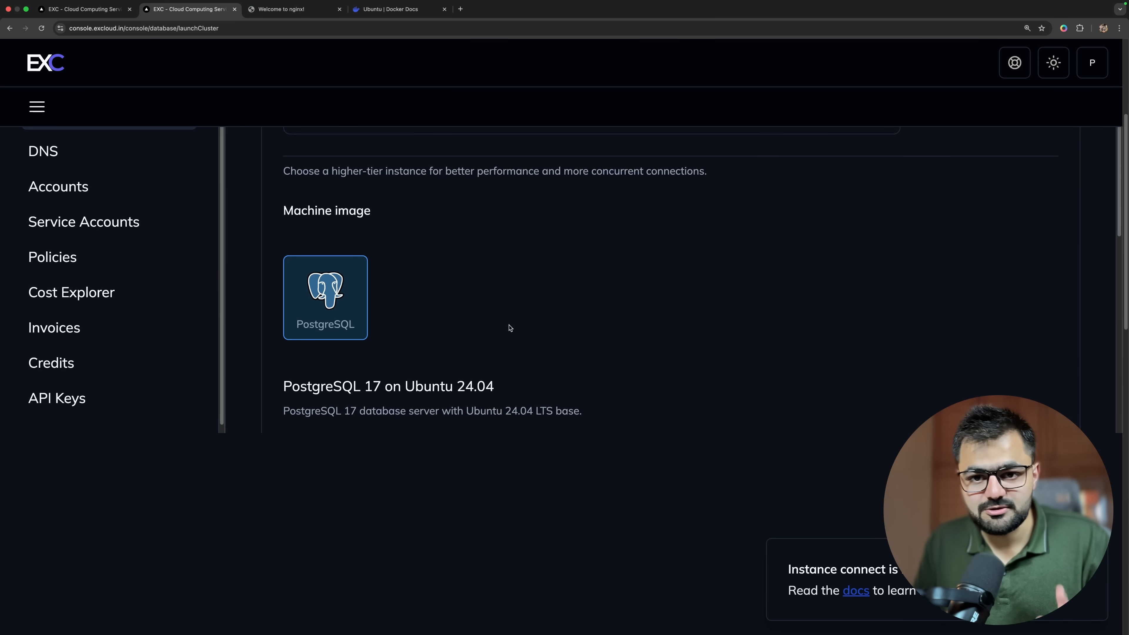
scroll(618, 335, down, 4)
scroll(618, 336, down, 4)
click(565, 335)
click(564, 362)
scroll(489, 348, down, 4)
click(441, 307)
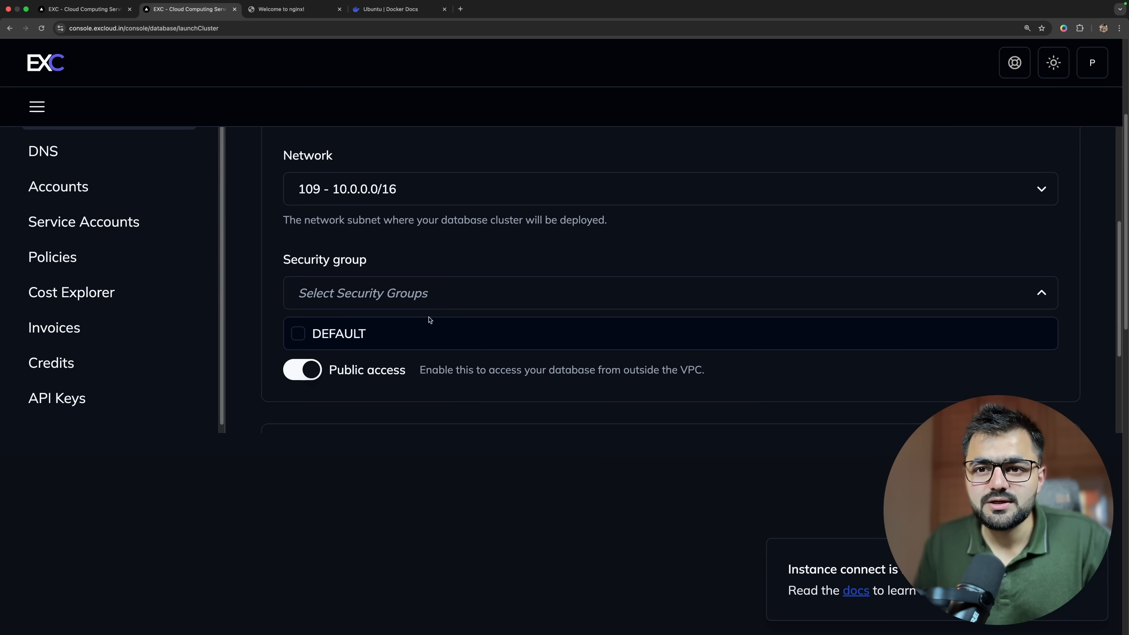
click(467, 329)
Assign the saved SSH key to the database nodes and create the cluster.
scroll(475, 334, down, 2)
scroll(474, 334, down, 3)
click(377, 341)
click(376, 347)
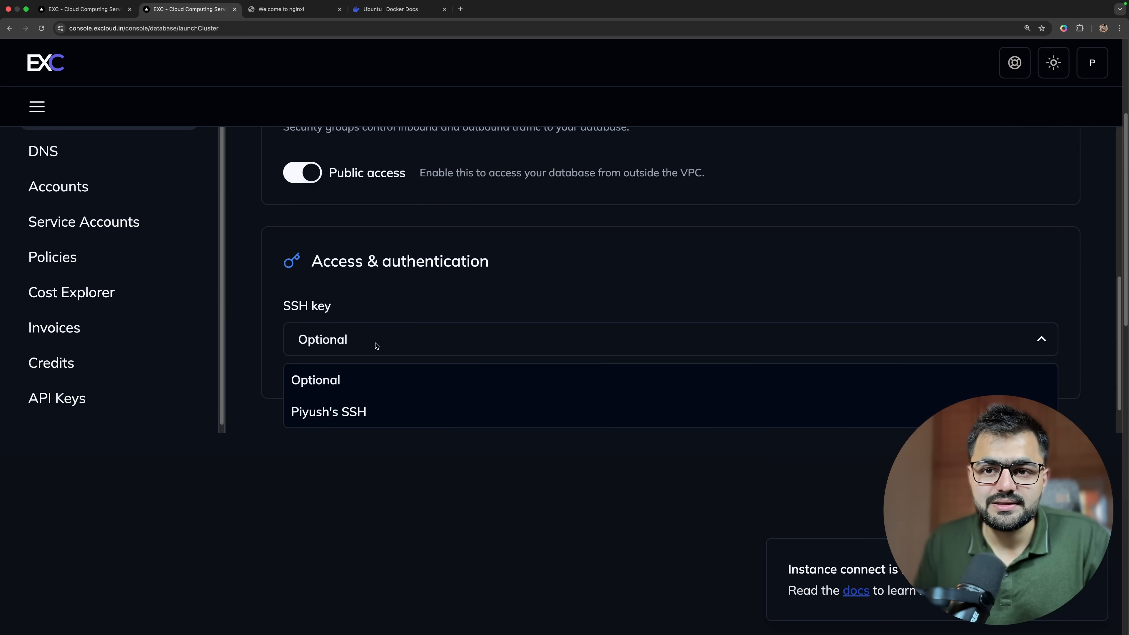
click(367, 413)
scroll(474, 321, down, 2)
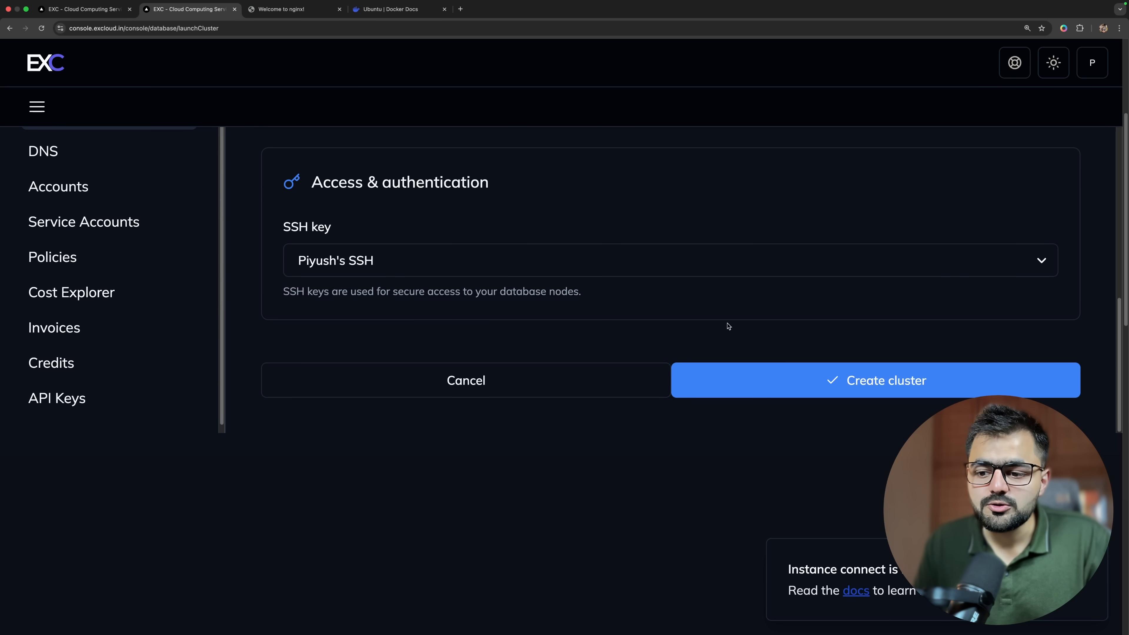
click(725, 374)
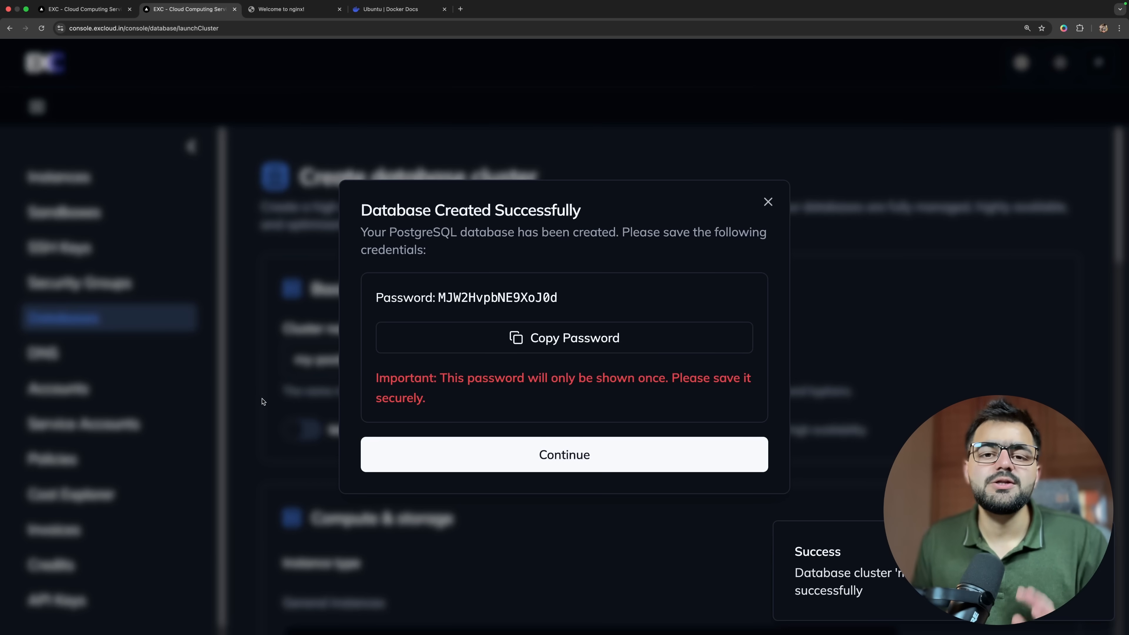
Copy the generated database password and examine the my-postgres cluster's hostname, status and endpoint.
click(566, 349)
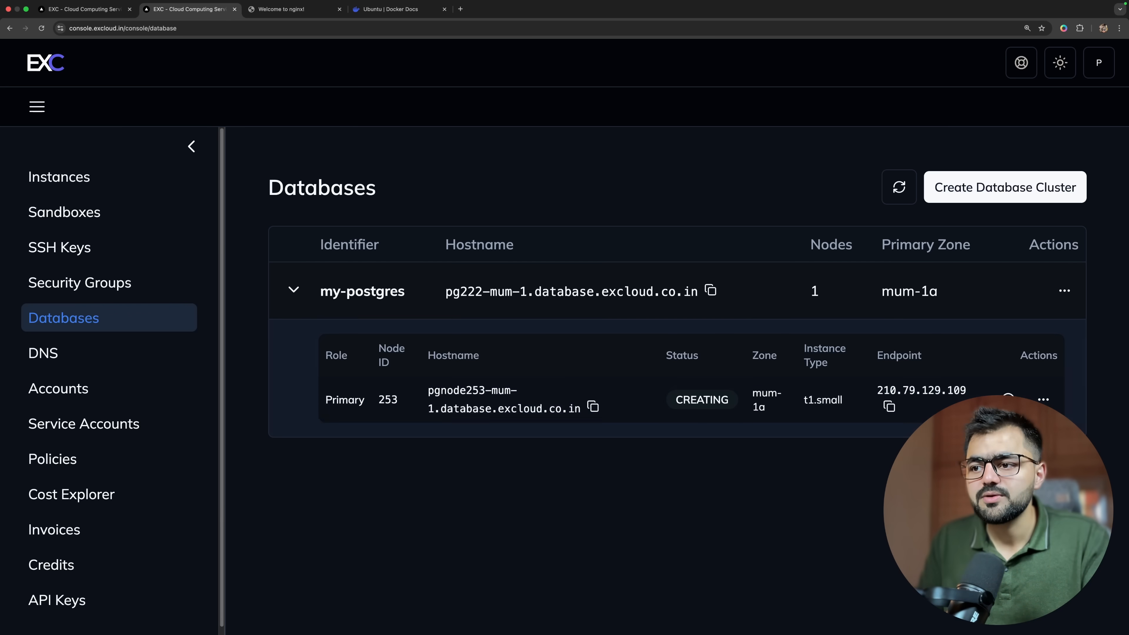
scroll(992, 415, up, 5)
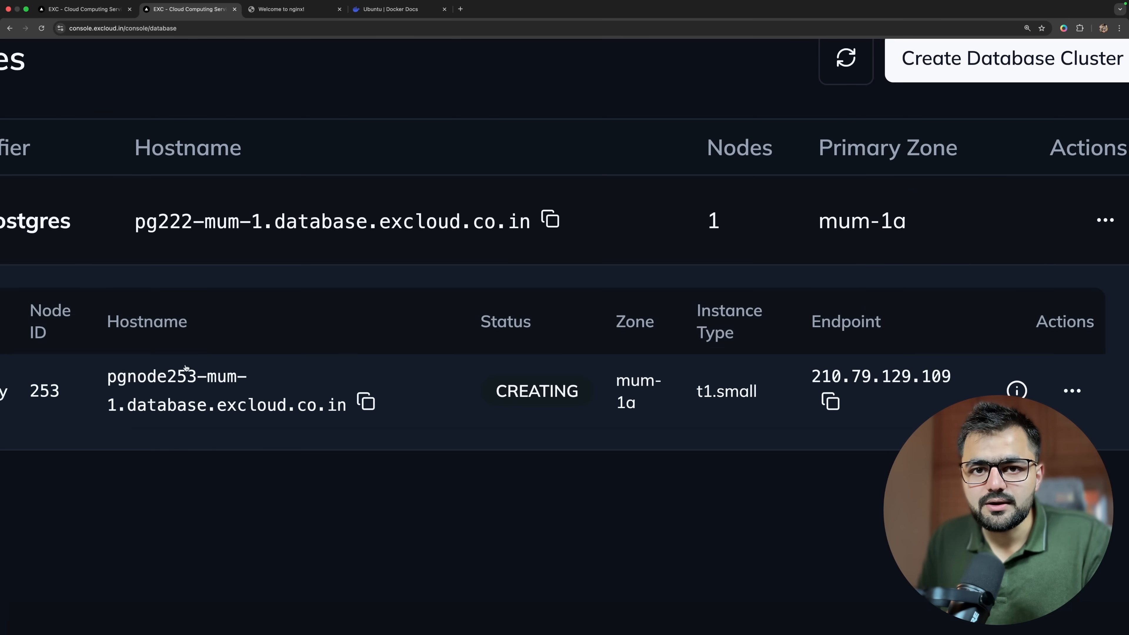
scroll(678, 368, down, 5)
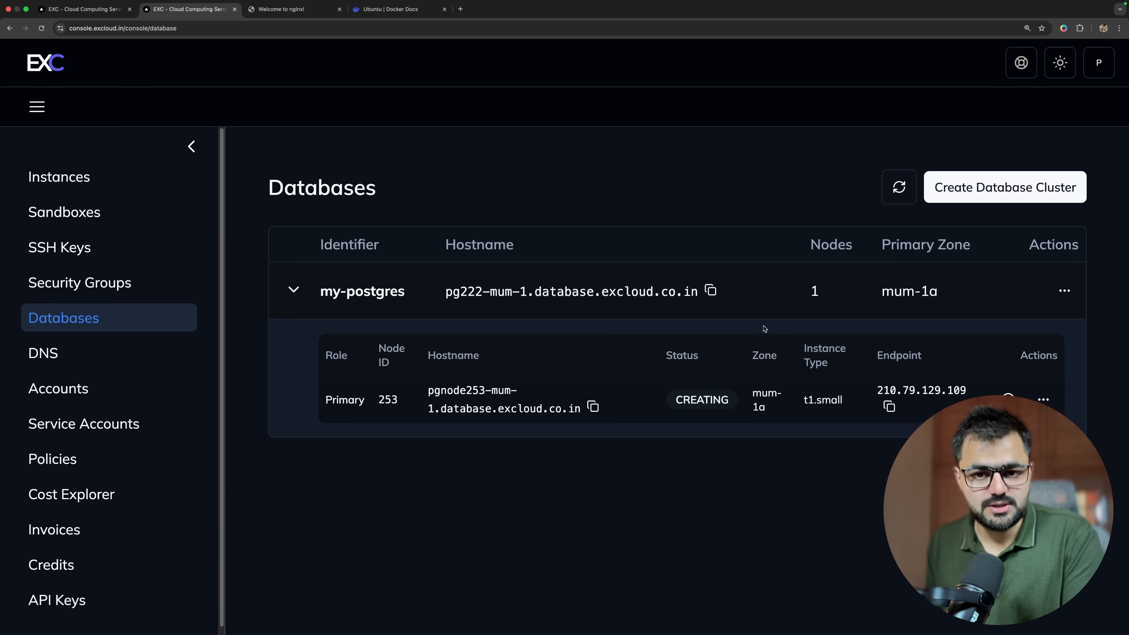
Open the Security Groups page and look at the form for creating a security group, closing it without creating one.
click(157, 190)
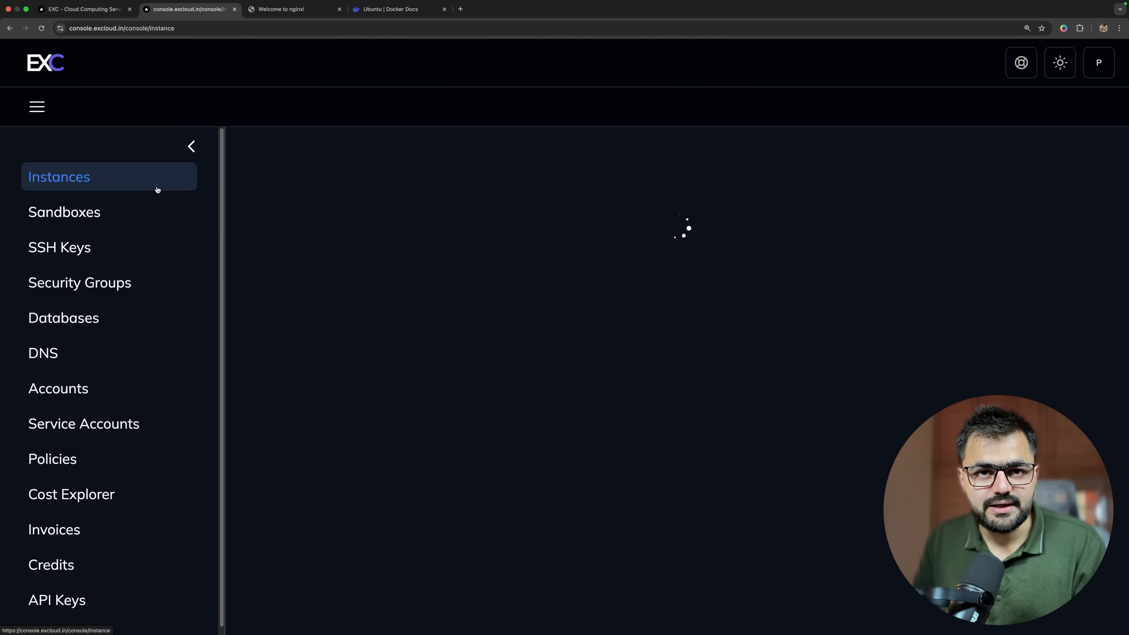
click(132, 326)
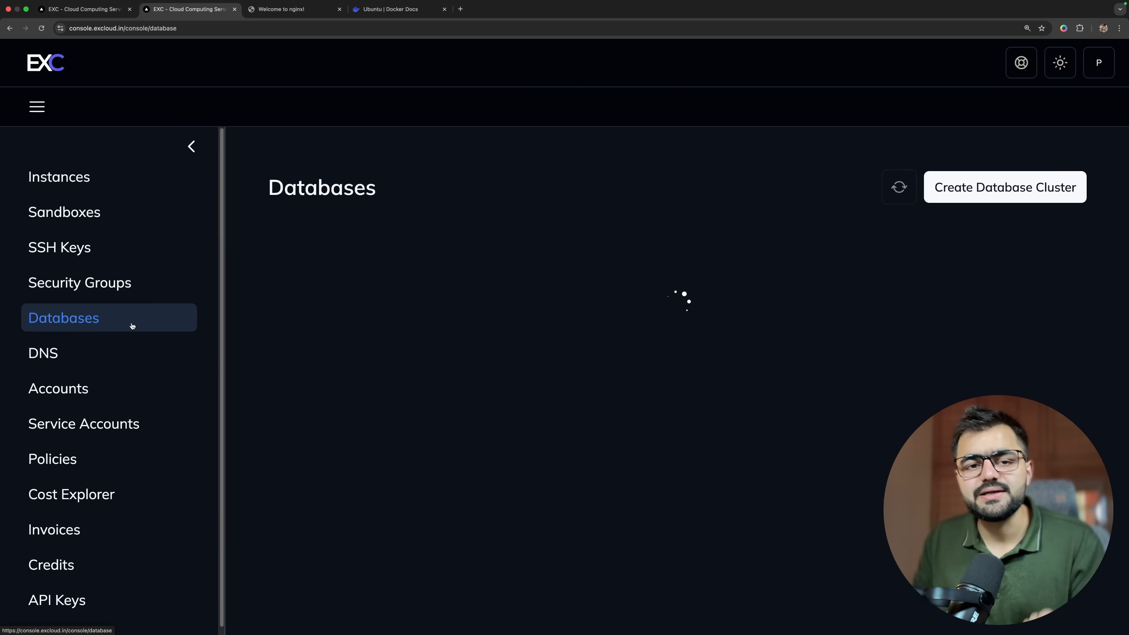
click(122, 294)
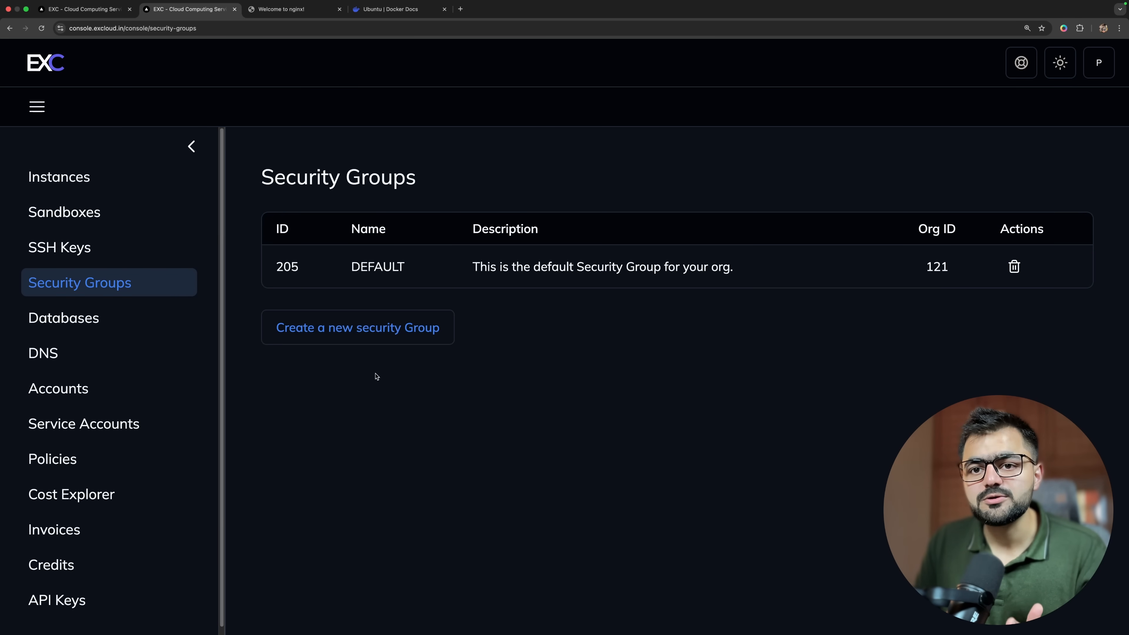
click(382, 341)
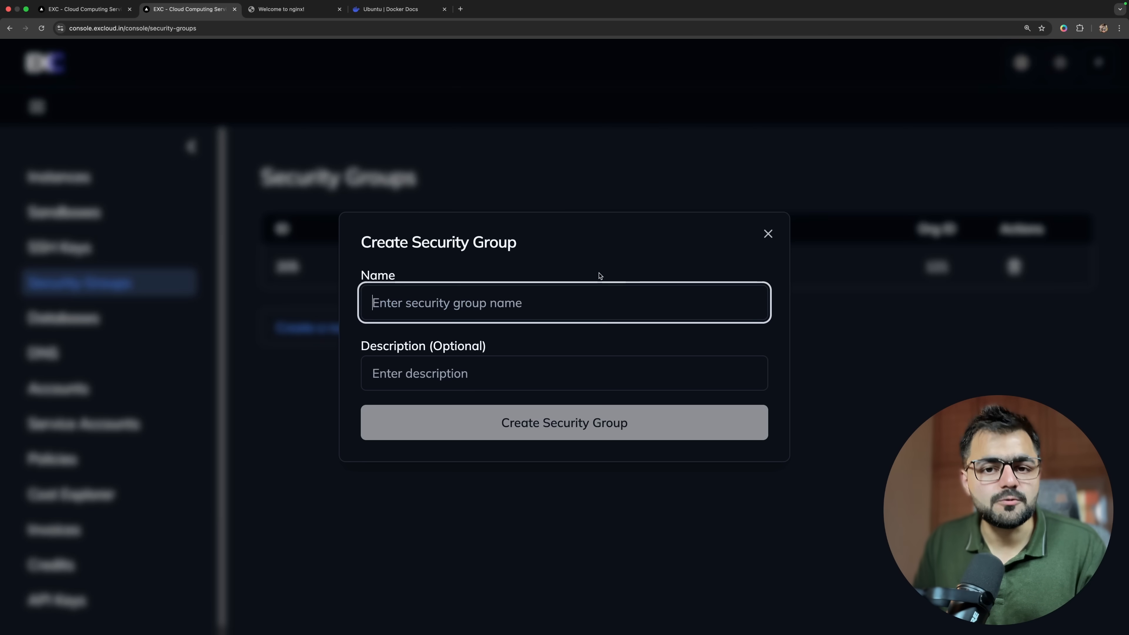
key(Escape)
Review the DEFAULT security group's IPv4 rules and delete its all-traffic ingress rule.
click(383, 268)
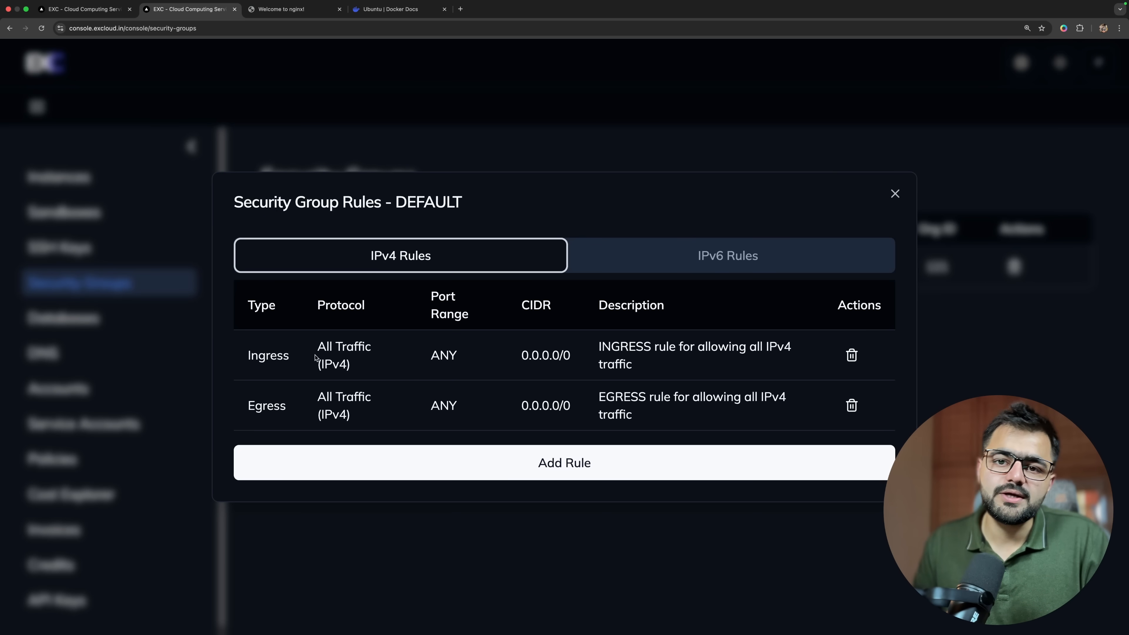
drag(245, 361, 353, 368)
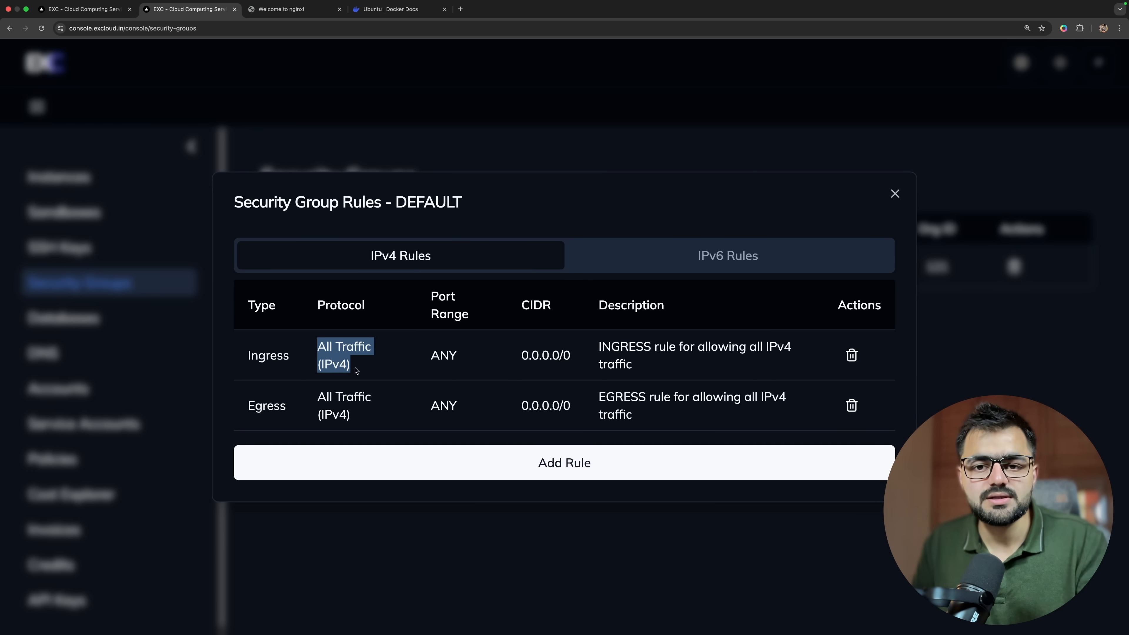
drag(246, 407, 285, 410)
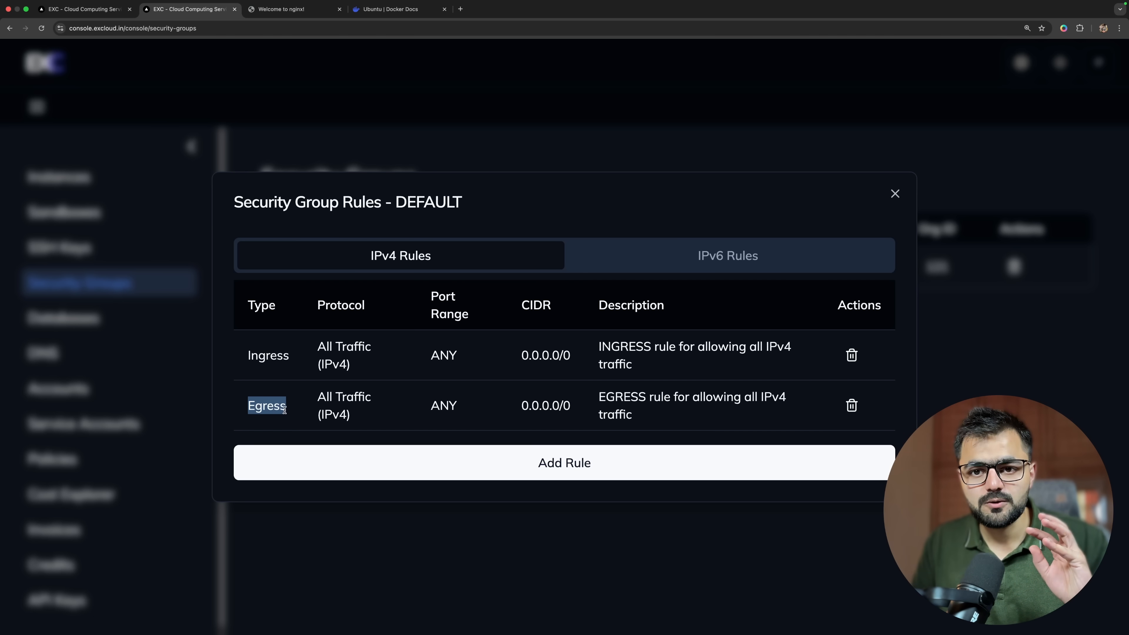
drag(313, 398, 398, 419)
click(398, 418)
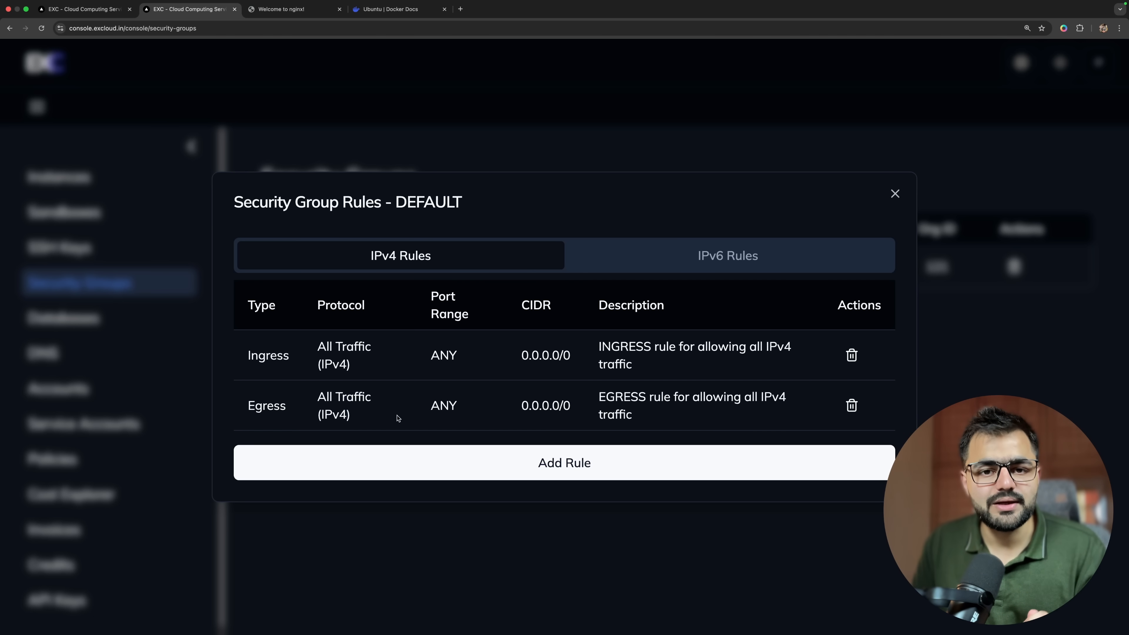
click(852, 355)
click(578, 382)
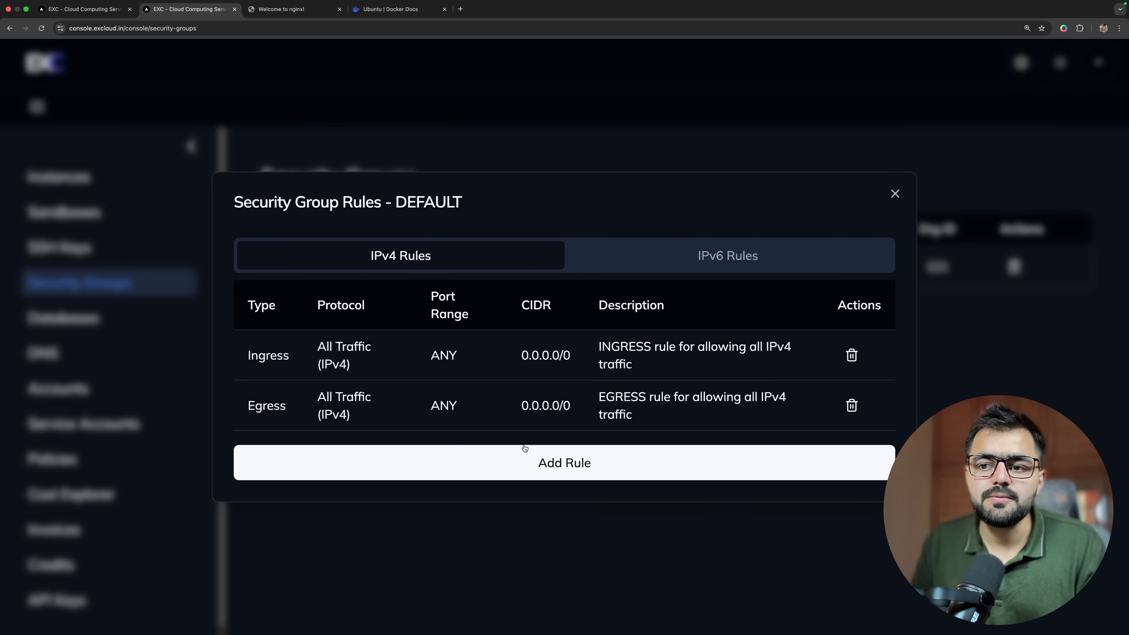
Start adding an IPv4 ingress rule to the DEFAULT security group and try the All Traffic (IPv4) protocol.
click(517, 438)
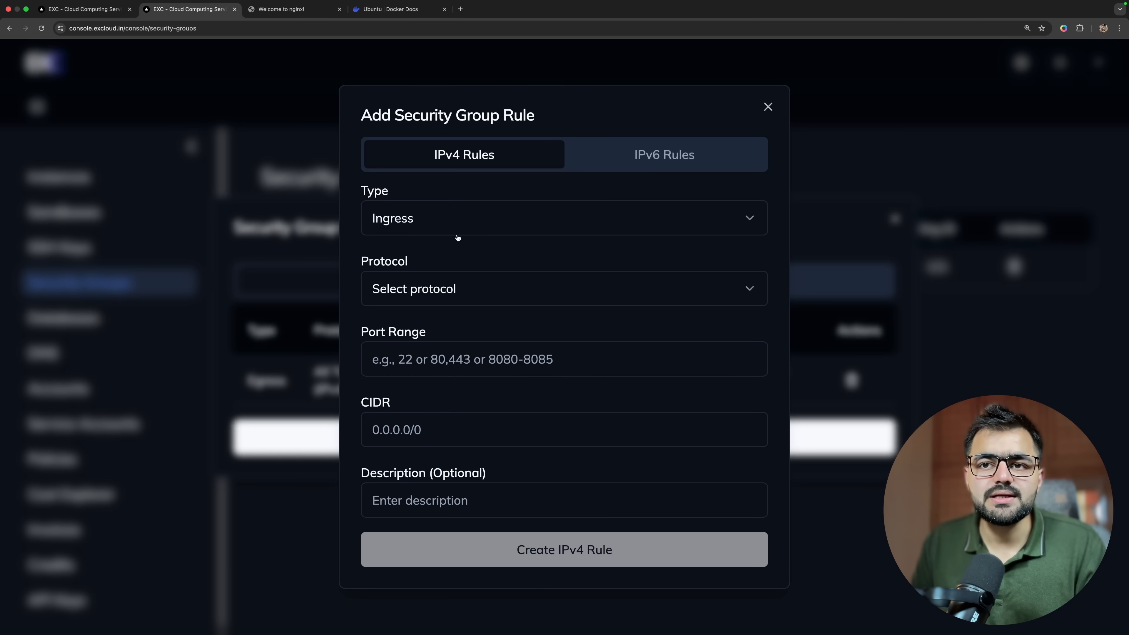
click(465, 292)
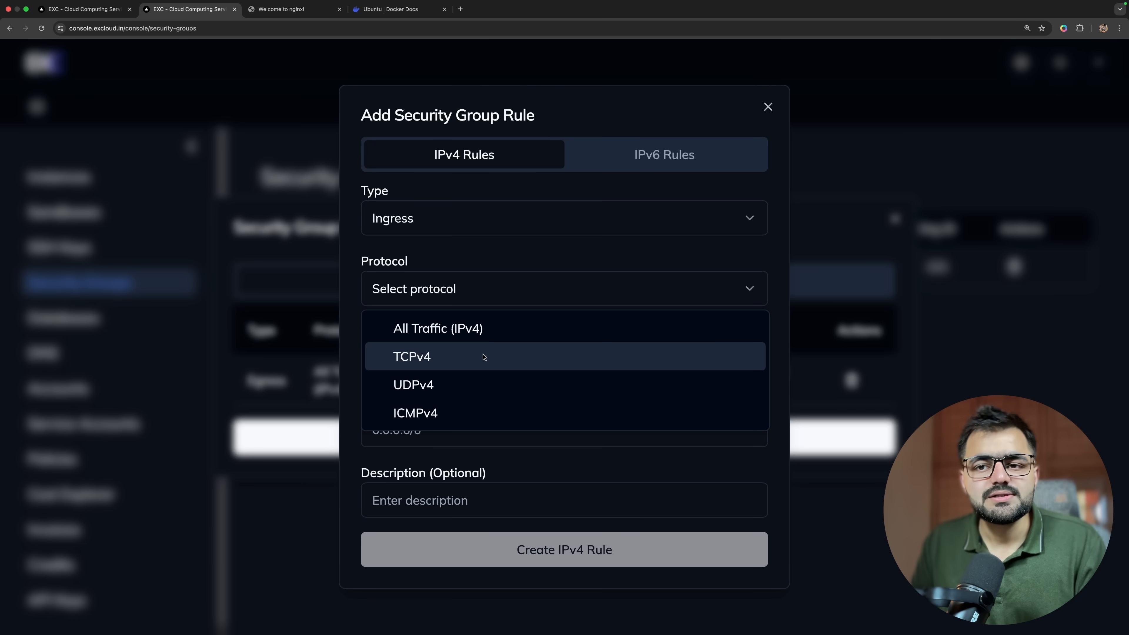
click(491, 339)
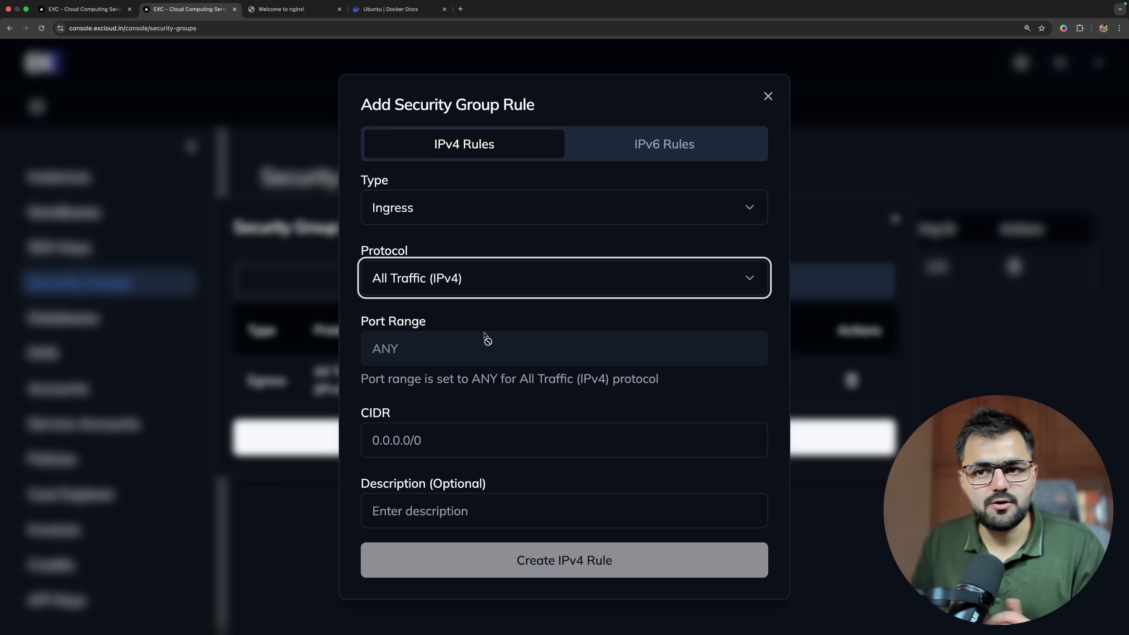
click(454, 358)
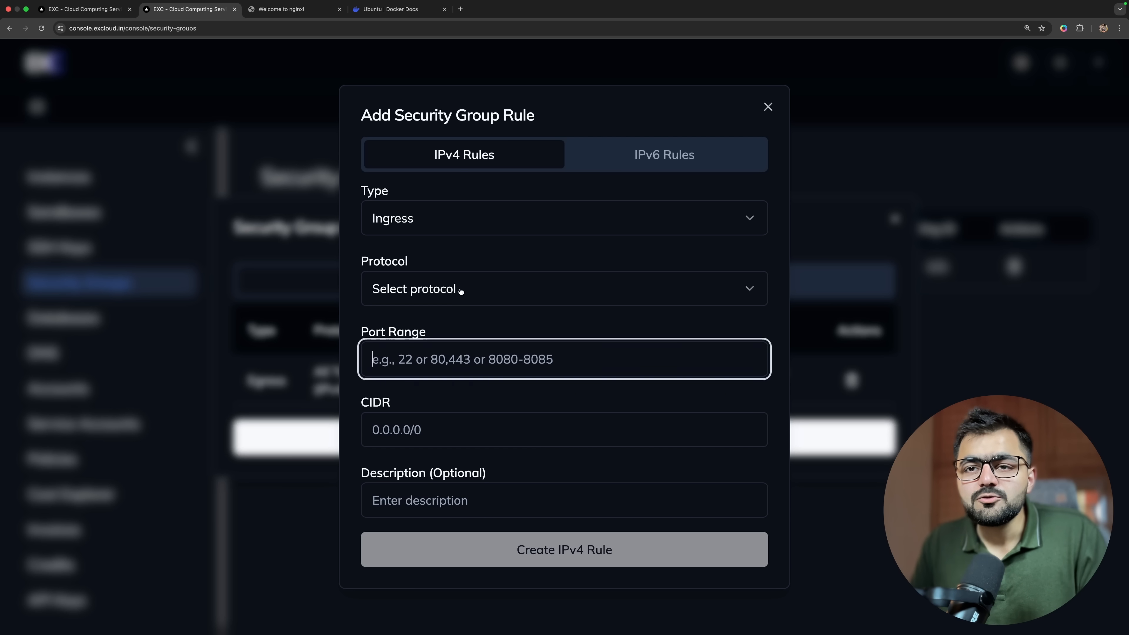
click(461, 291)
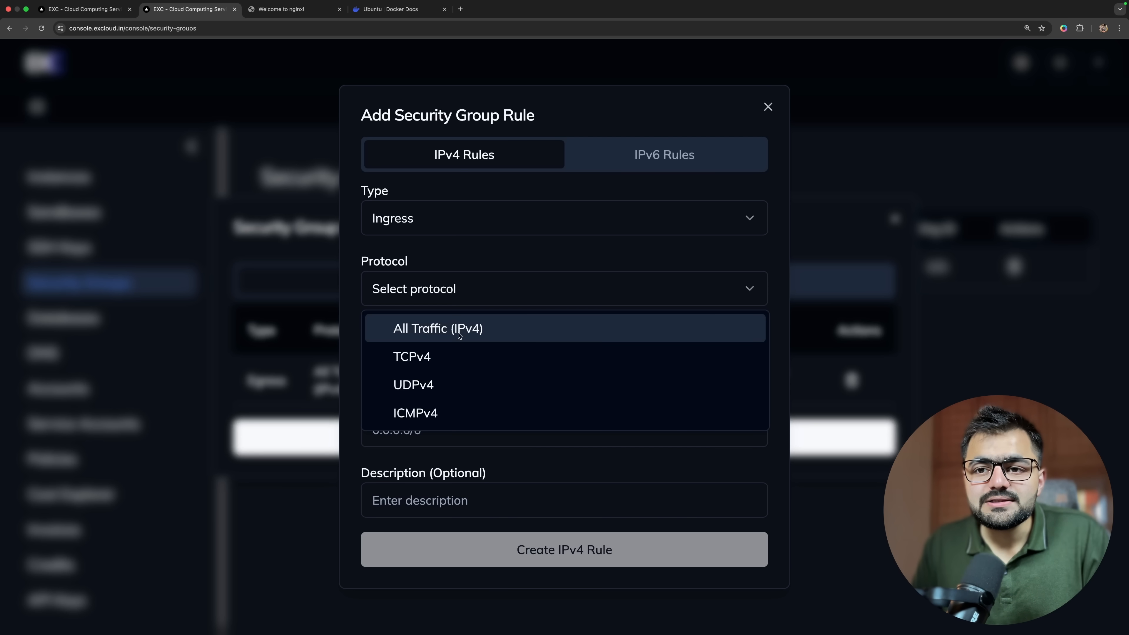
click(459, 339)
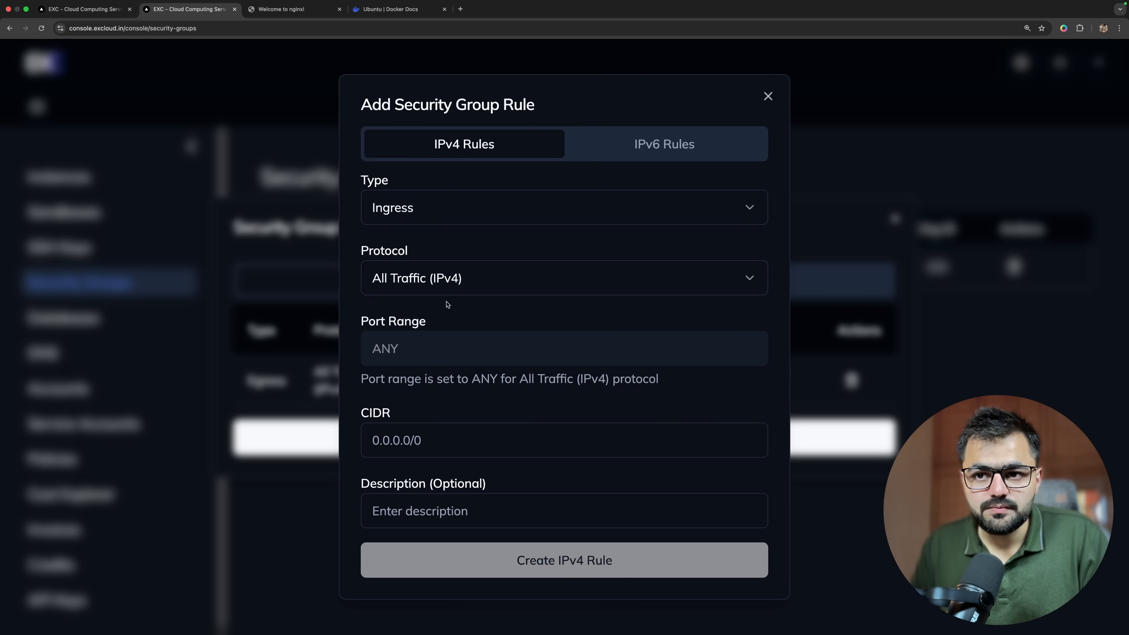
Try configuring the ingress rule with the TCPv4 protocol and port range 80.
click(449, 292)
click(444, 346)
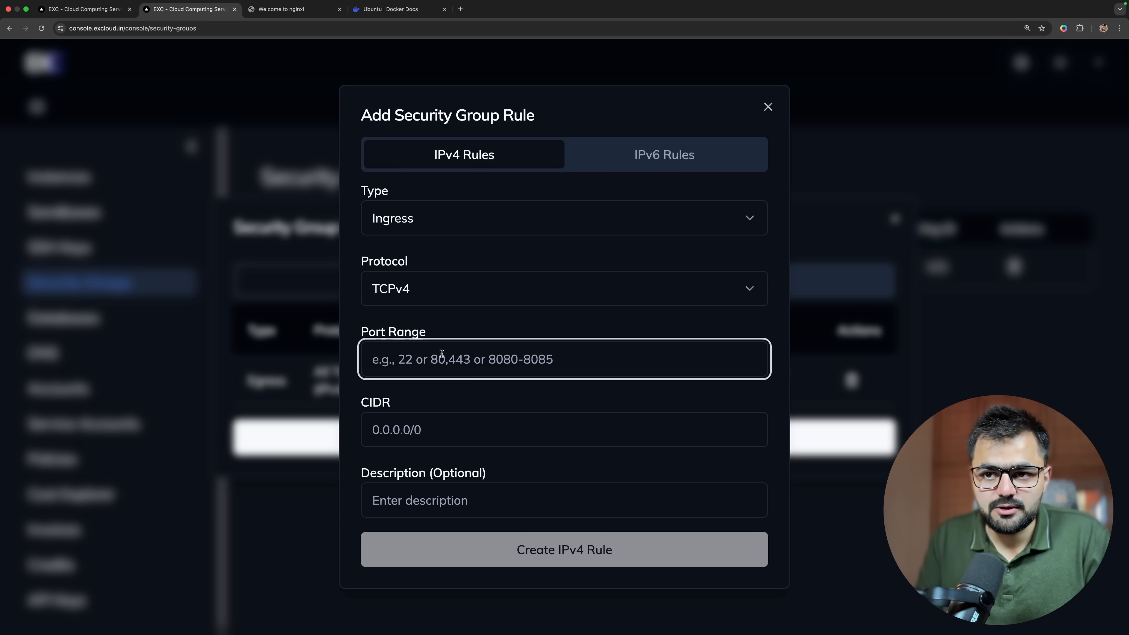
text(80)
click(433, 394)
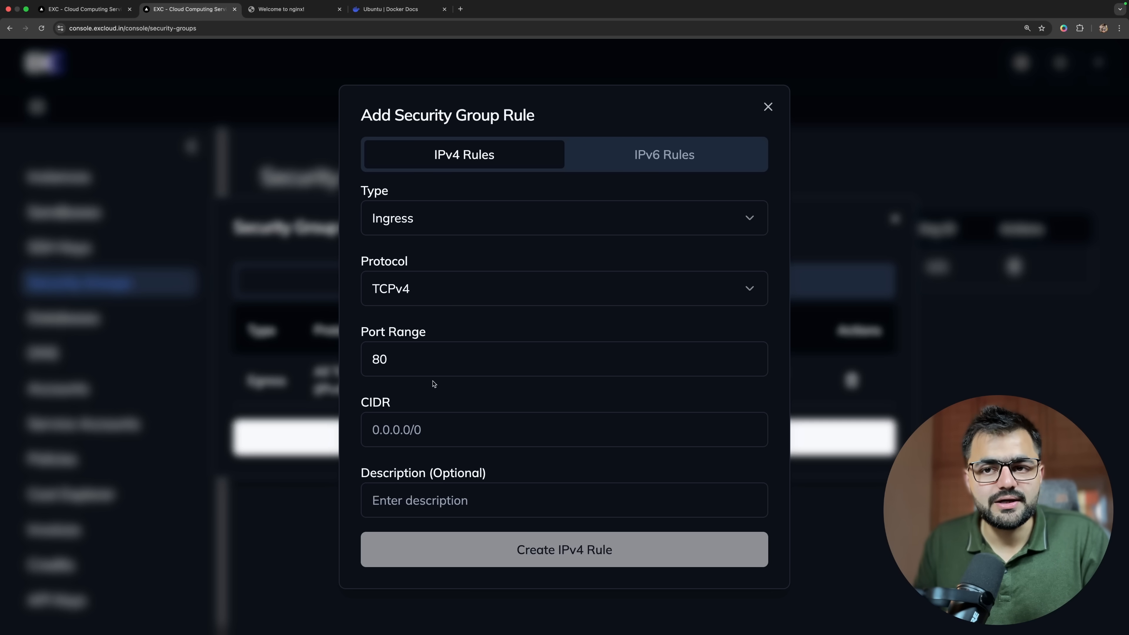
Set the ingress rule's protocol back to All Traffic (IPv4), go to its CIDR field, and leave the security group rules.
click(445, 290)
click(445, 329)
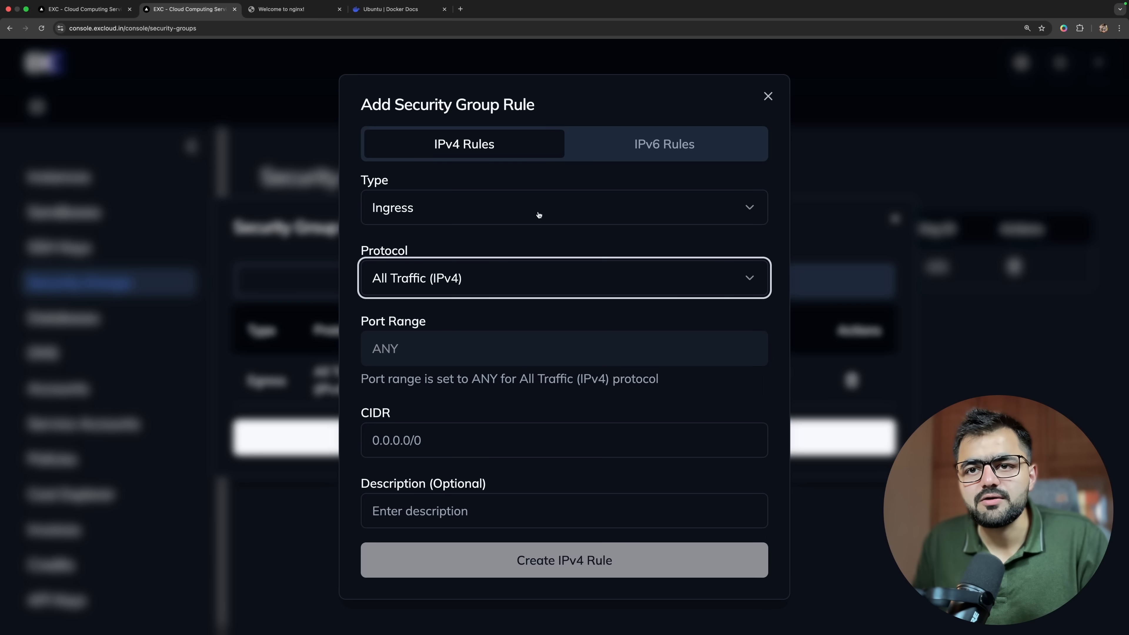
click(599, 555)
click(477, 445)
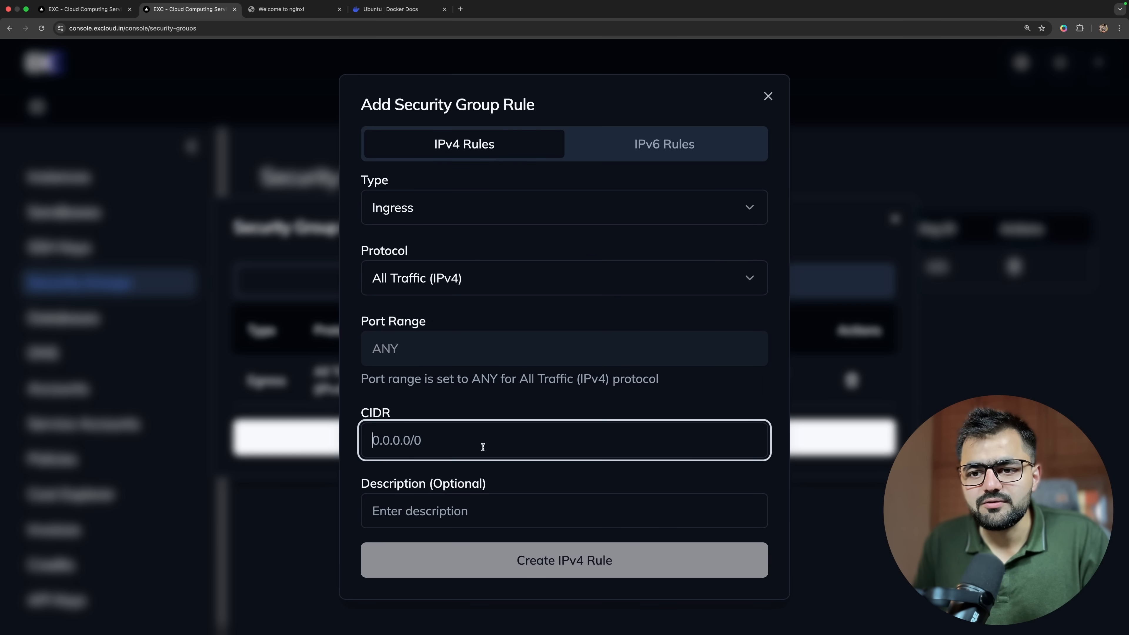
click(907, 465)
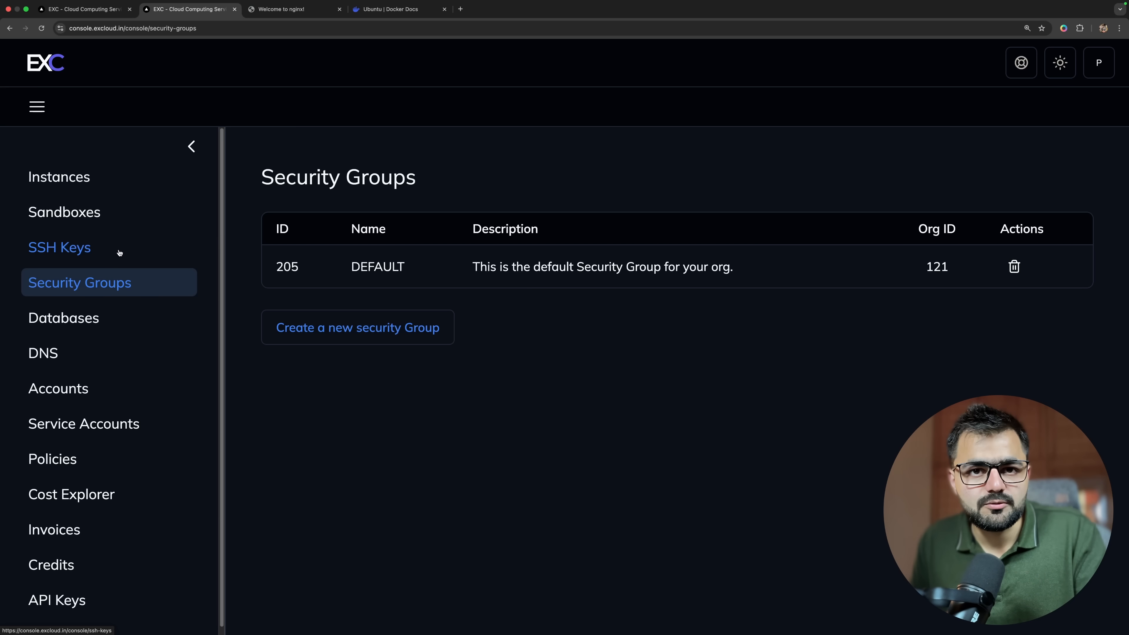
Look over the Instances, Security Groups and Databases pages.
click(96, 177)
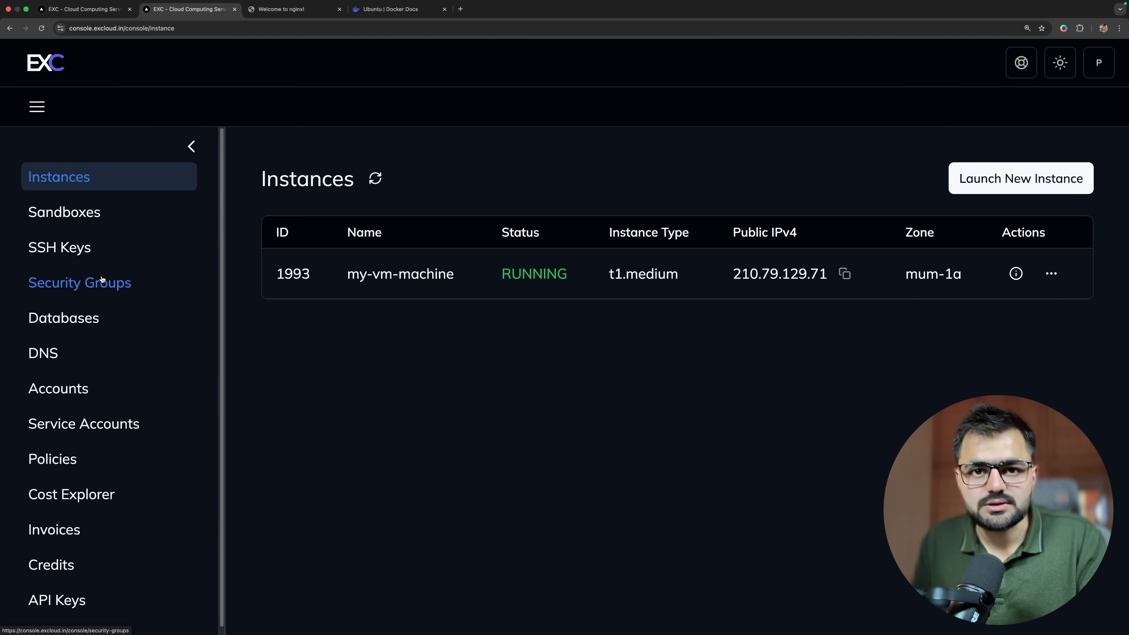
click(101, 286)
click(89, 320)
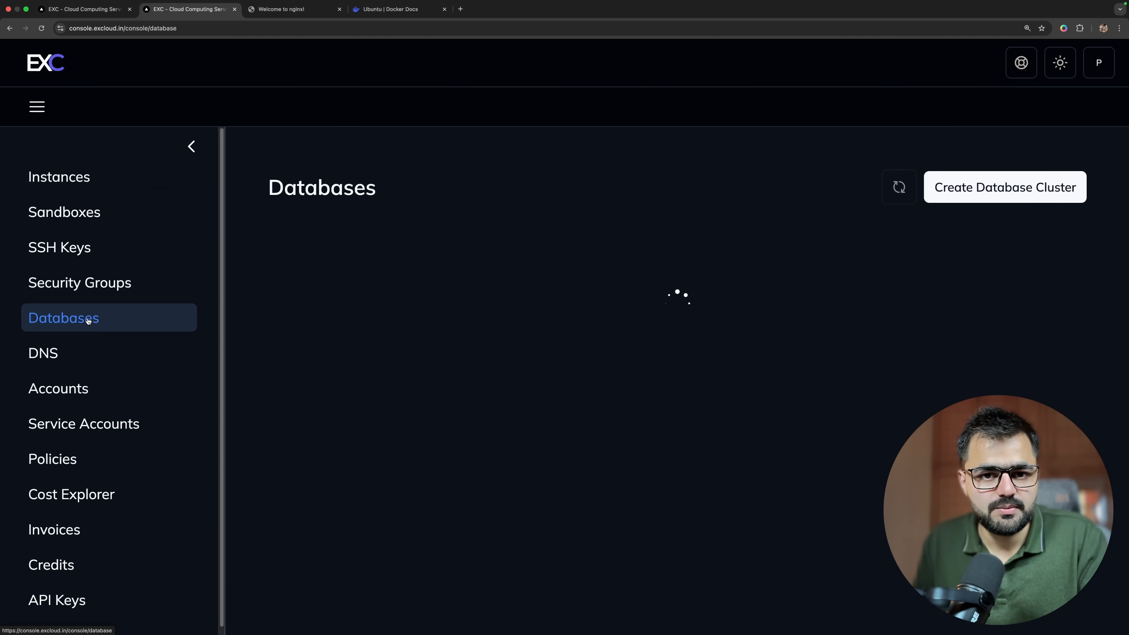
Launch a new sandbox and try connecting to its terminal console.
click(80, 214)
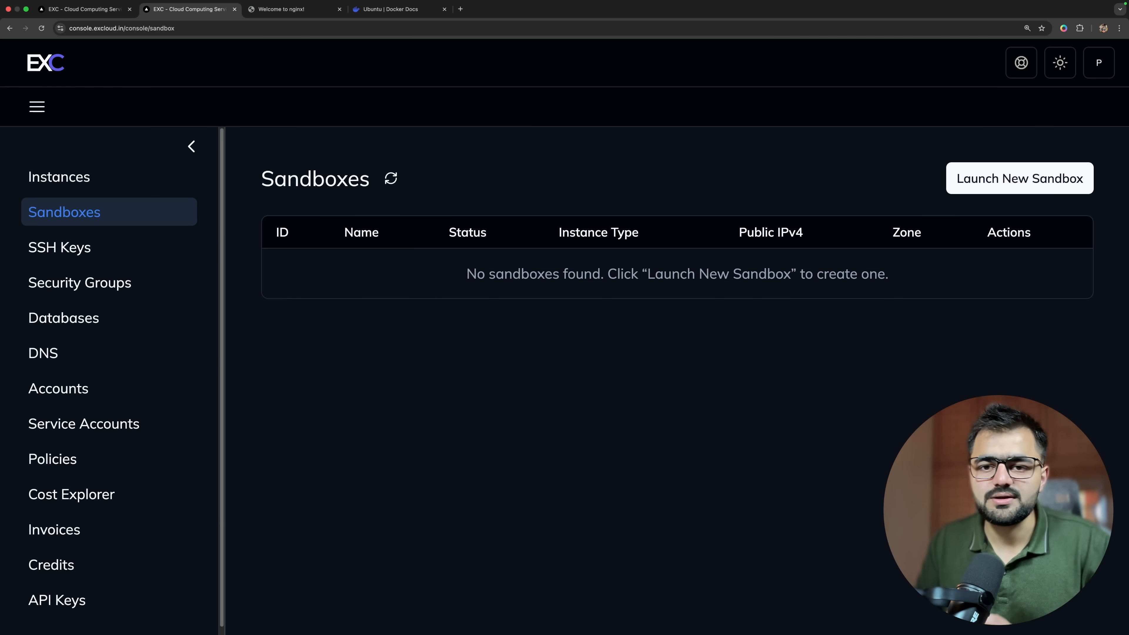
click(1023, 179)
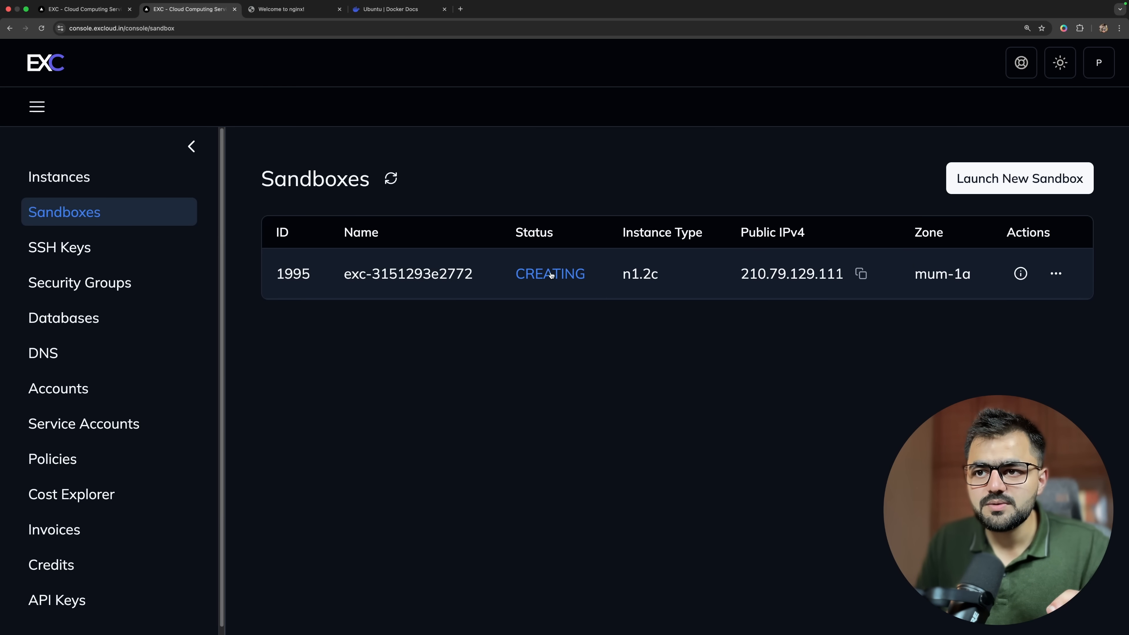
click(1056, 274)
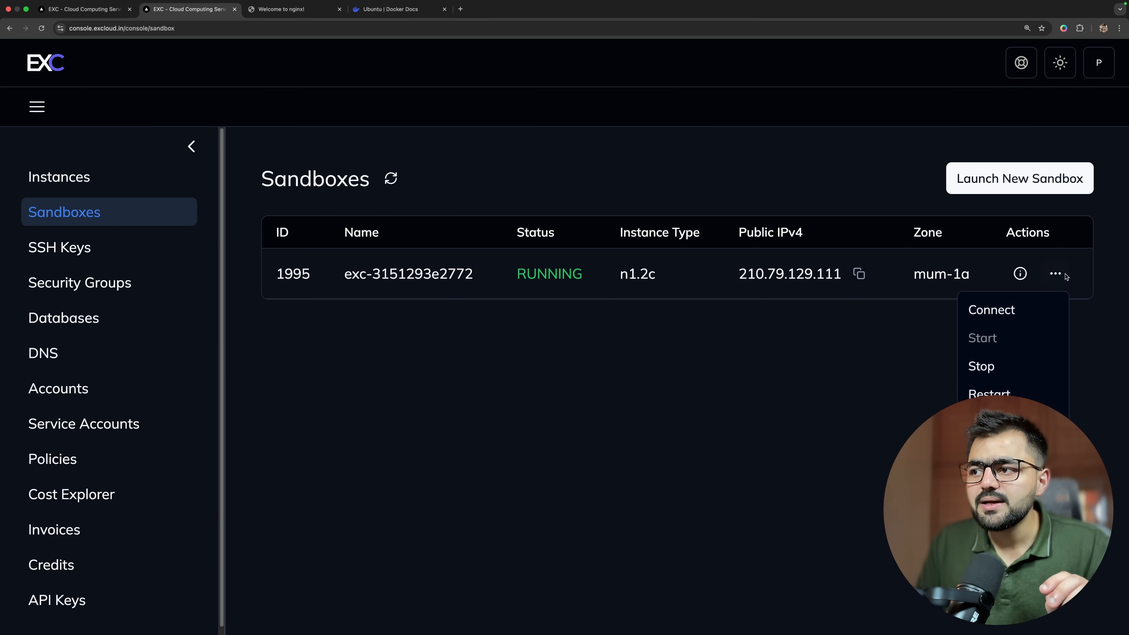
click(1021, 309)
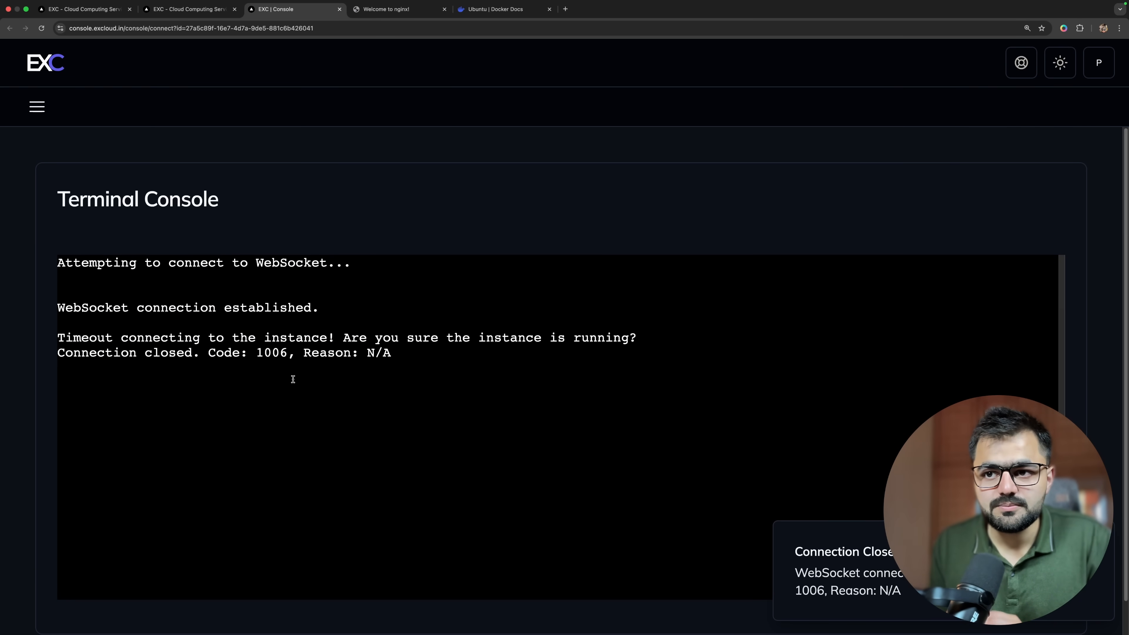
Connect to the sandbox's terminal console again and close the earlier console session.
click(192, 10)
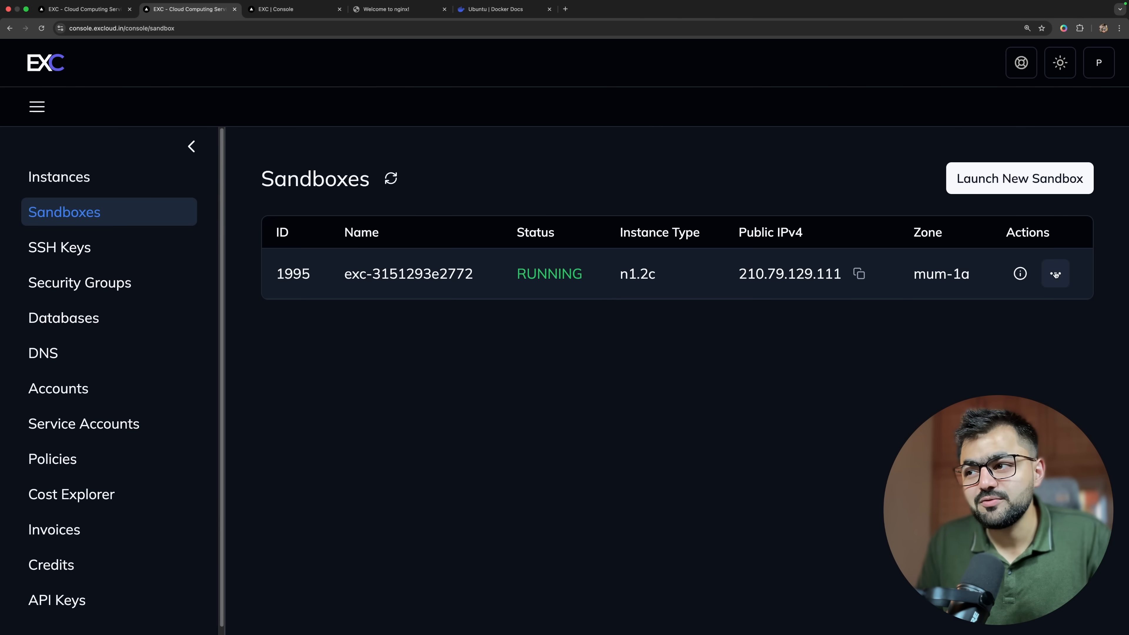
click(1057, 274)
click(935, 303)
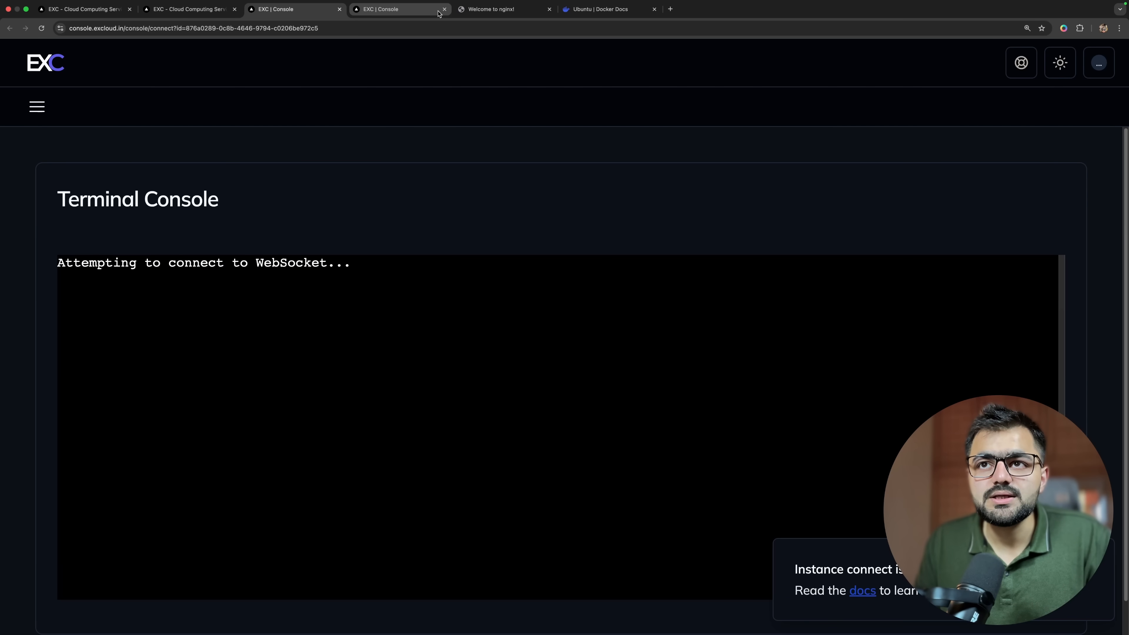
click(444, 10)
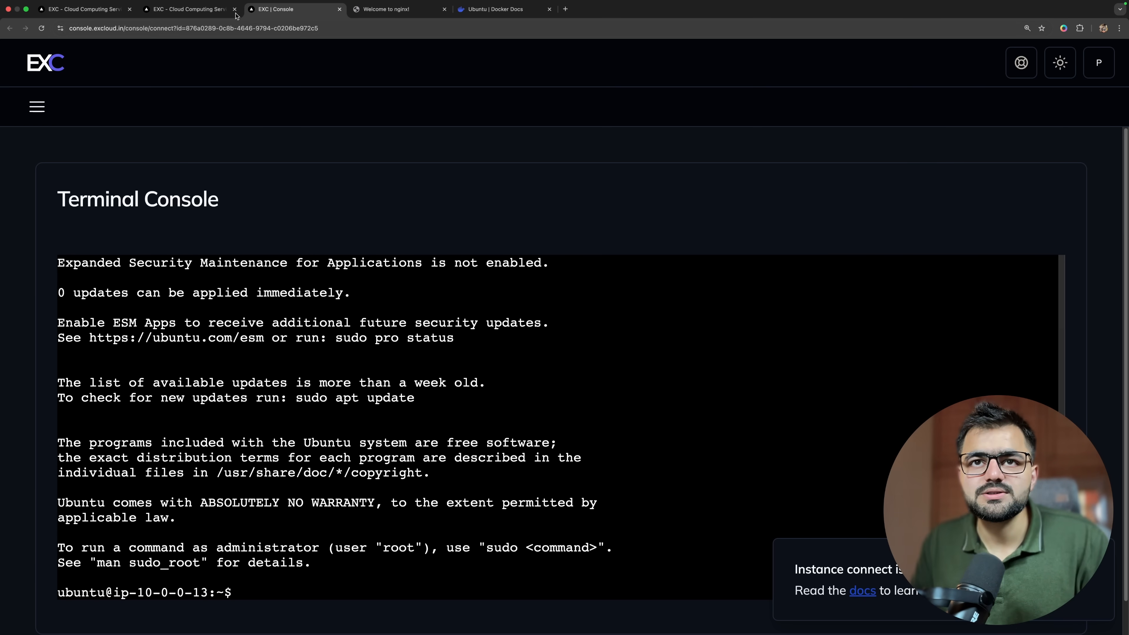
Terminate the sandbox and check its status on the Instances page.
click(189, 8)
click(1056, 274)
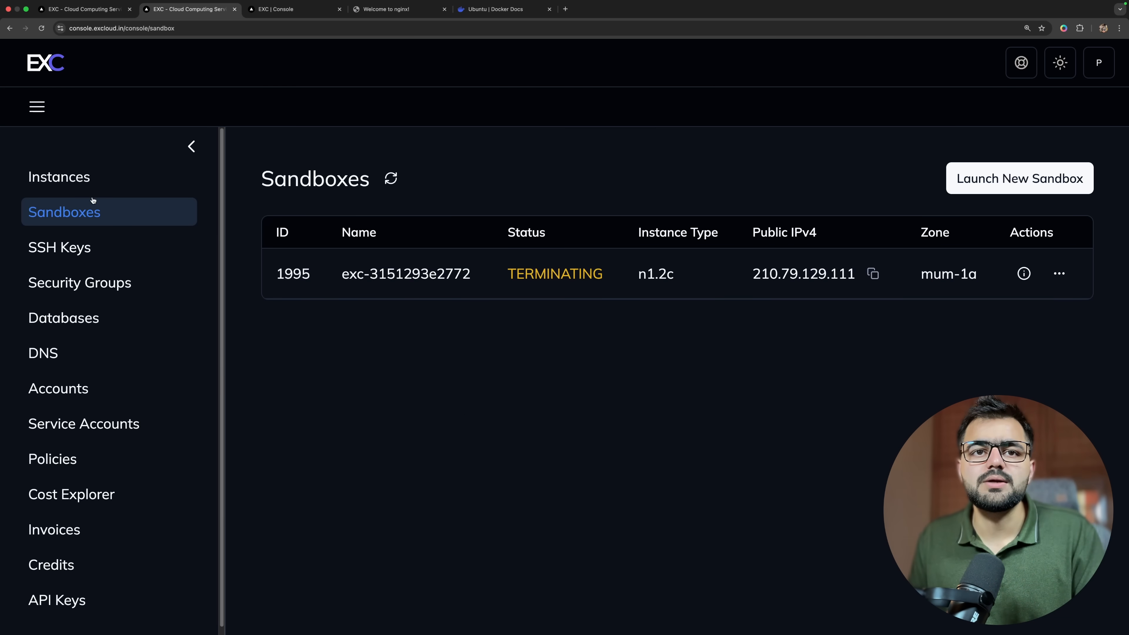
click(82, 180)
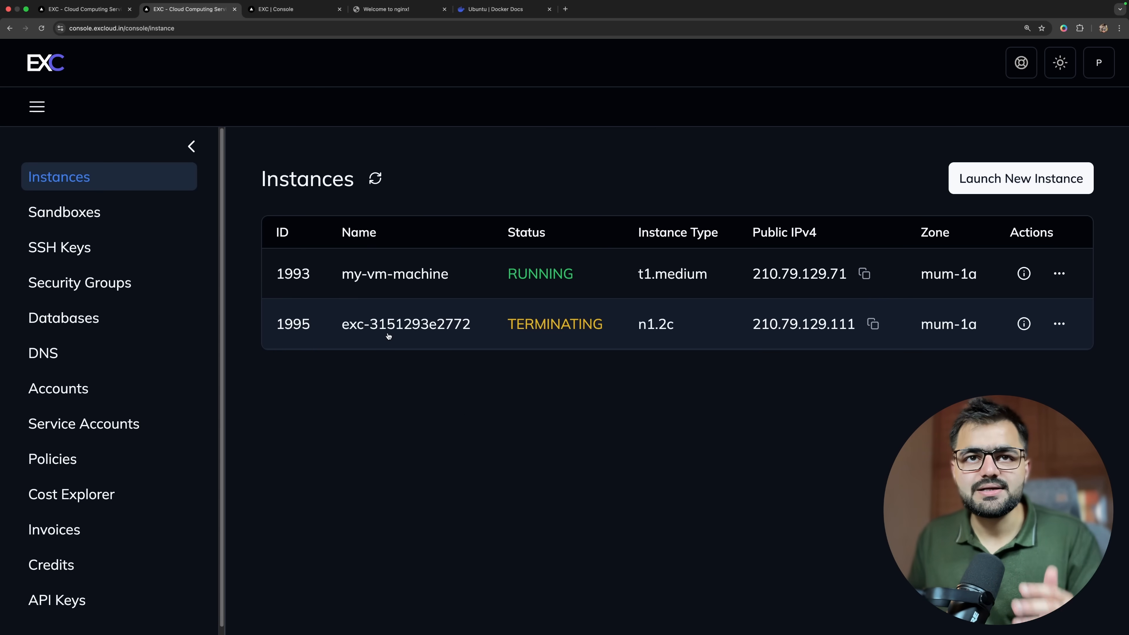